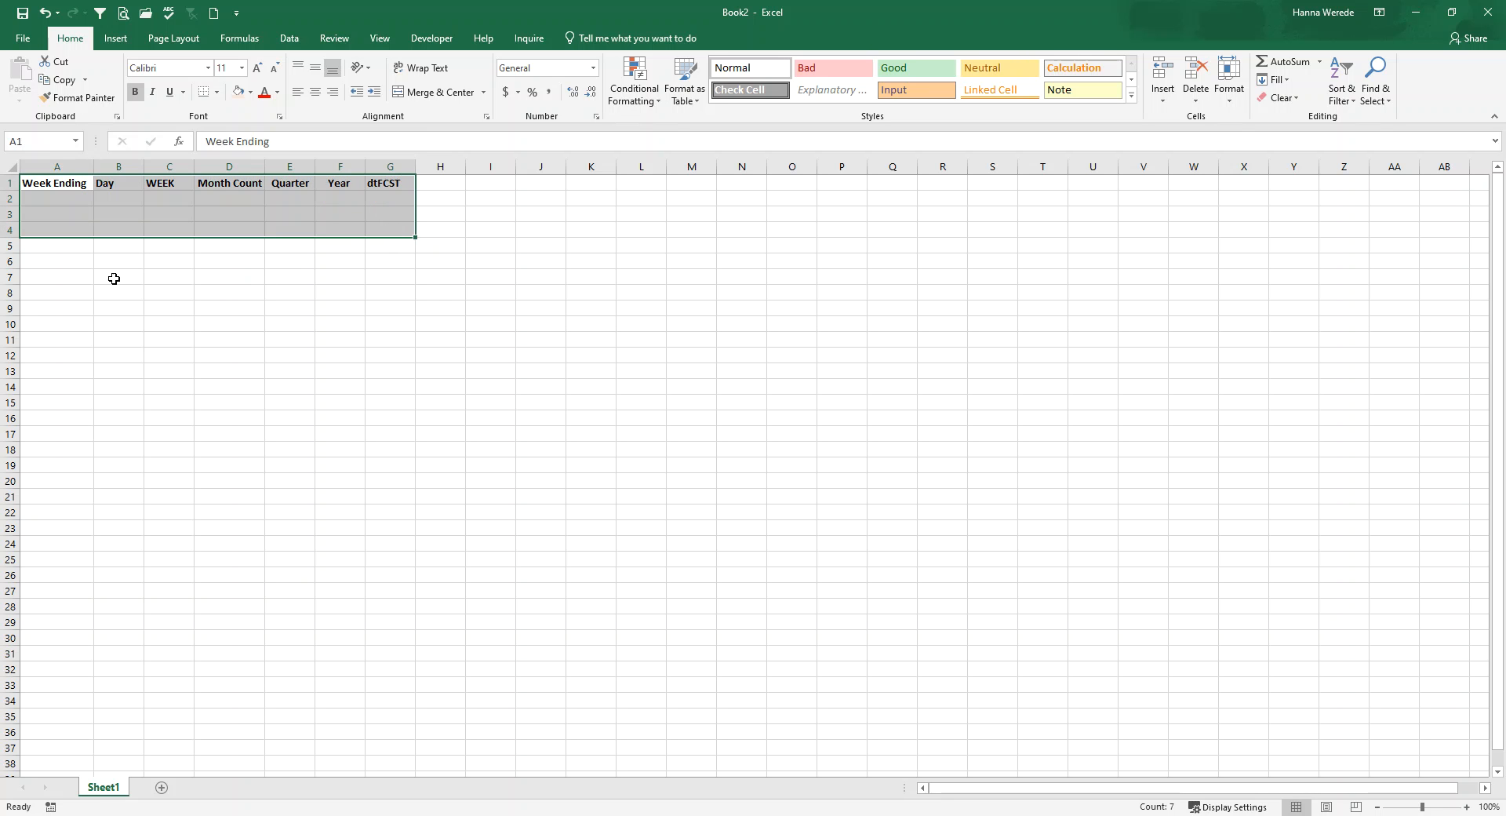
Step: Review the calendar table's column headings in row 1, from Week Ending through dtFCST
{"action": "left_click", "coordinate": [67, 214]}
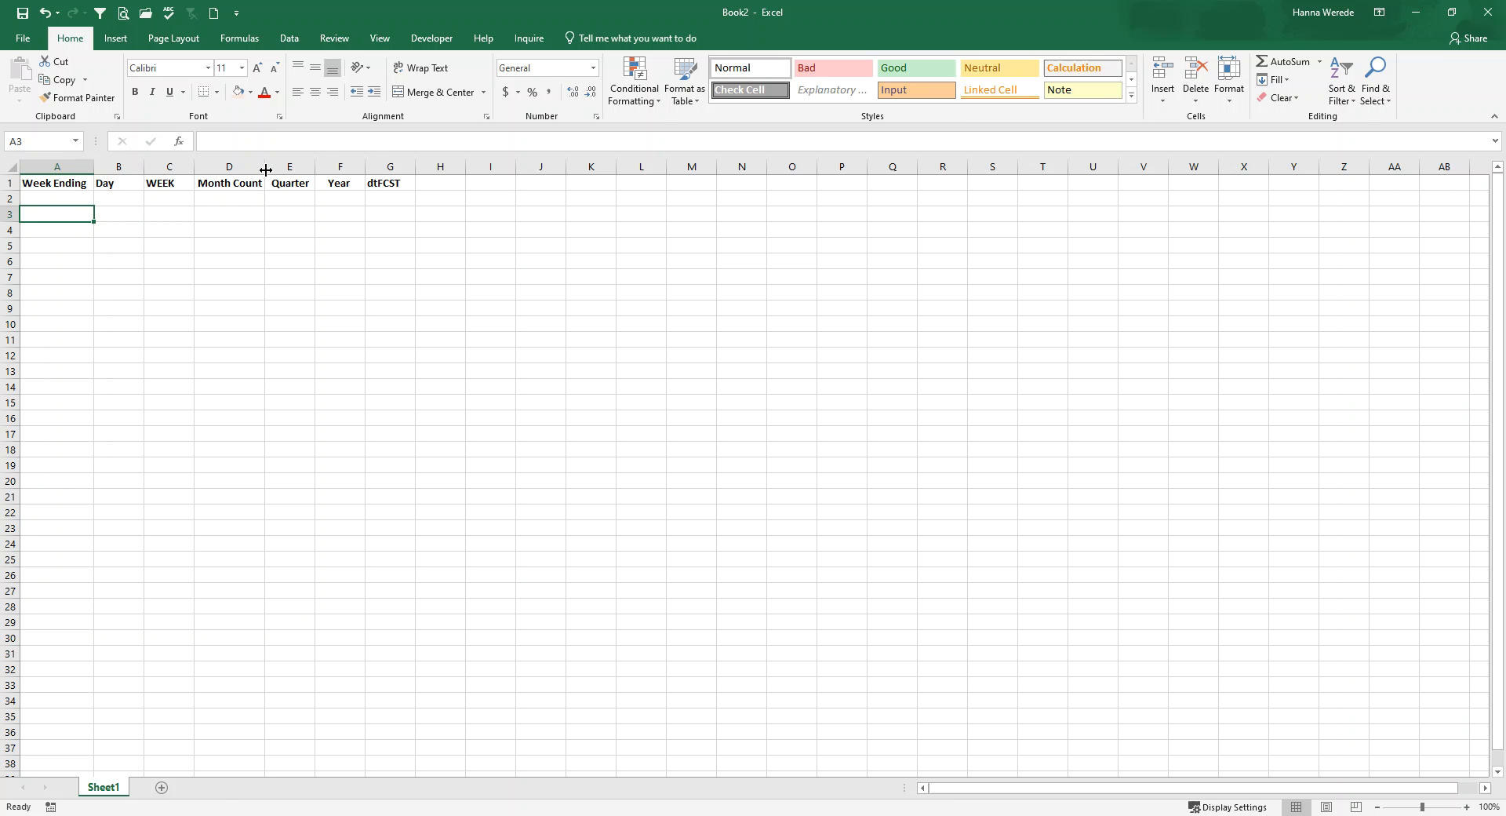
{"action": "left_click", "coordinate": [71, 198]}
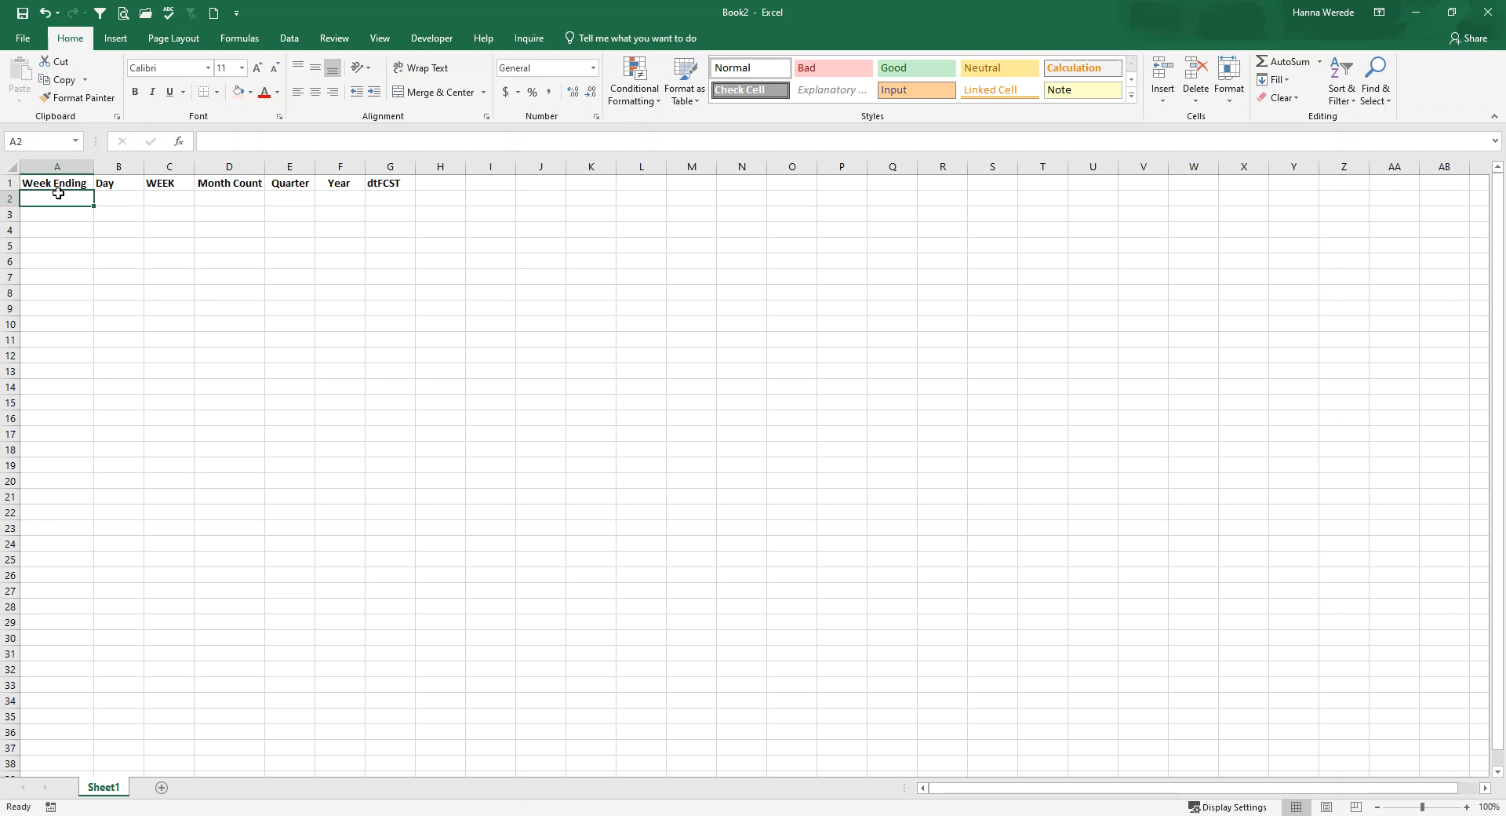
{"action": "key", "text": "alt+Tab"}
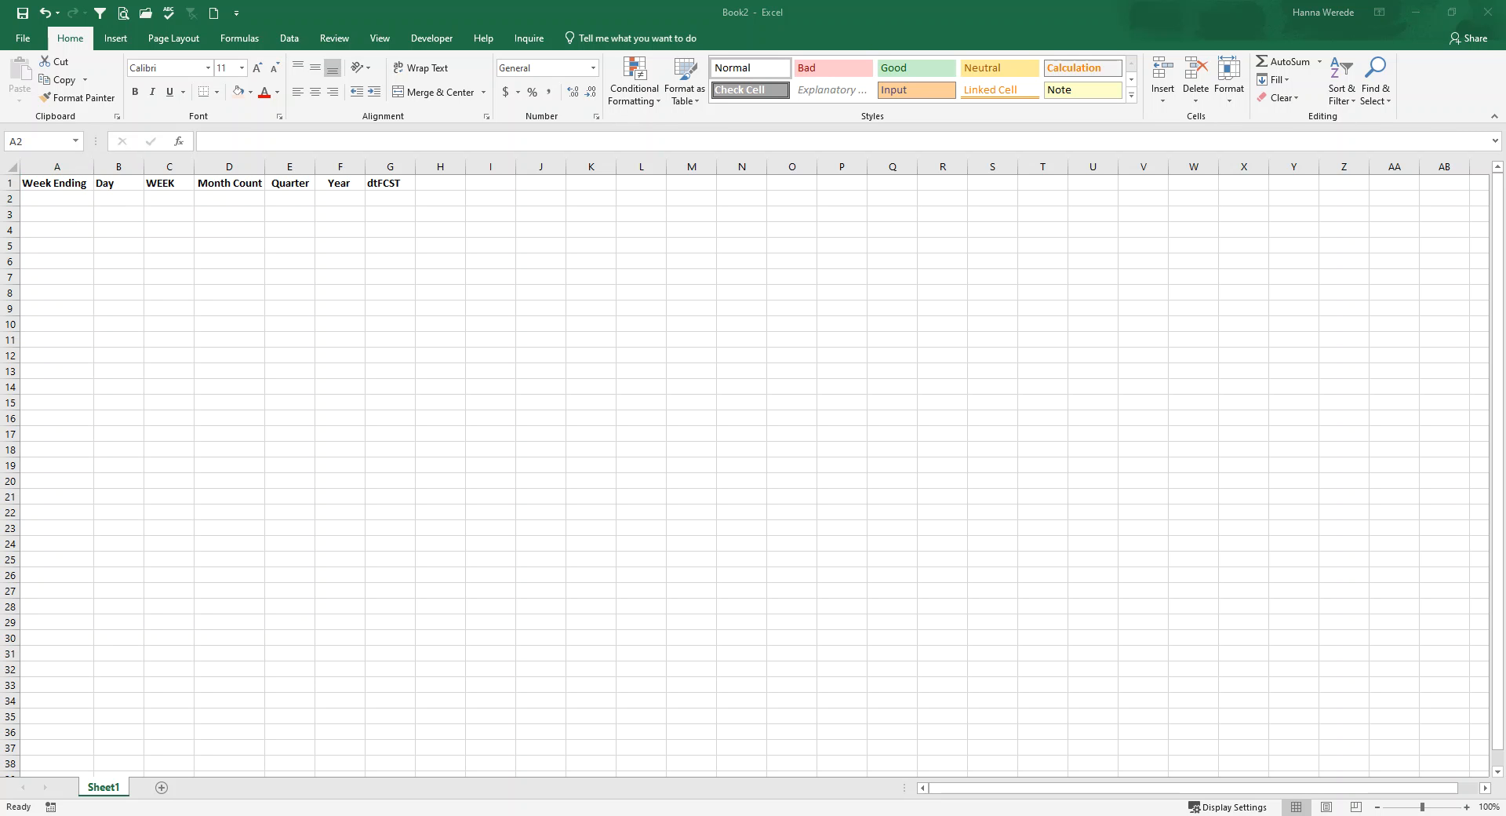
{"action": "left_click", "coordinate": [72, 197]}
{"action": "left_click_drag", "start_coordinate": [76, 184], "coordinate": [380, 229]}
{"action": "left_click", "coordinate": [43, 224]}
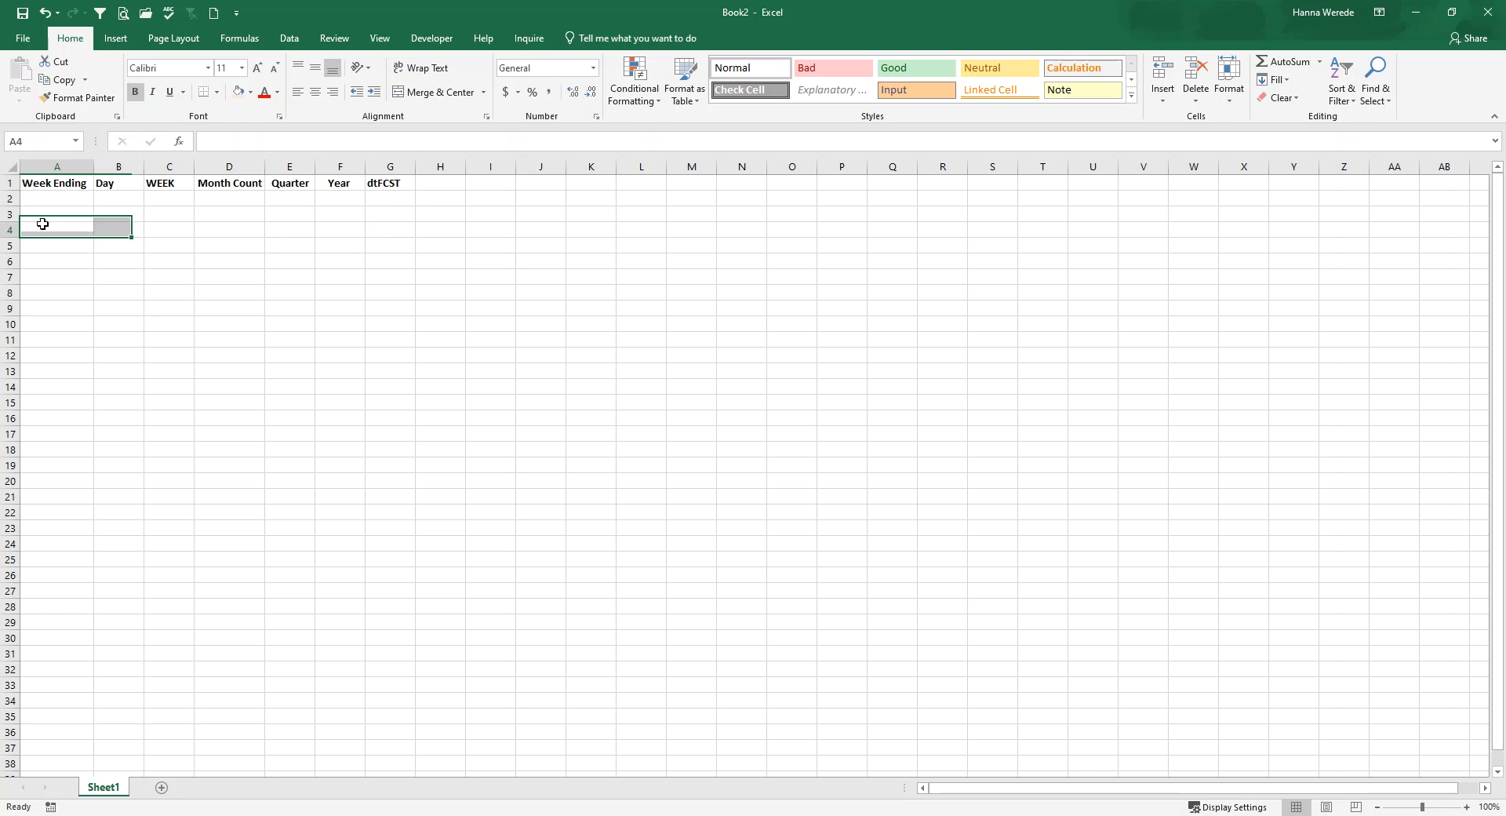
{"action": "left_click", "coordinate": [56, 185]}
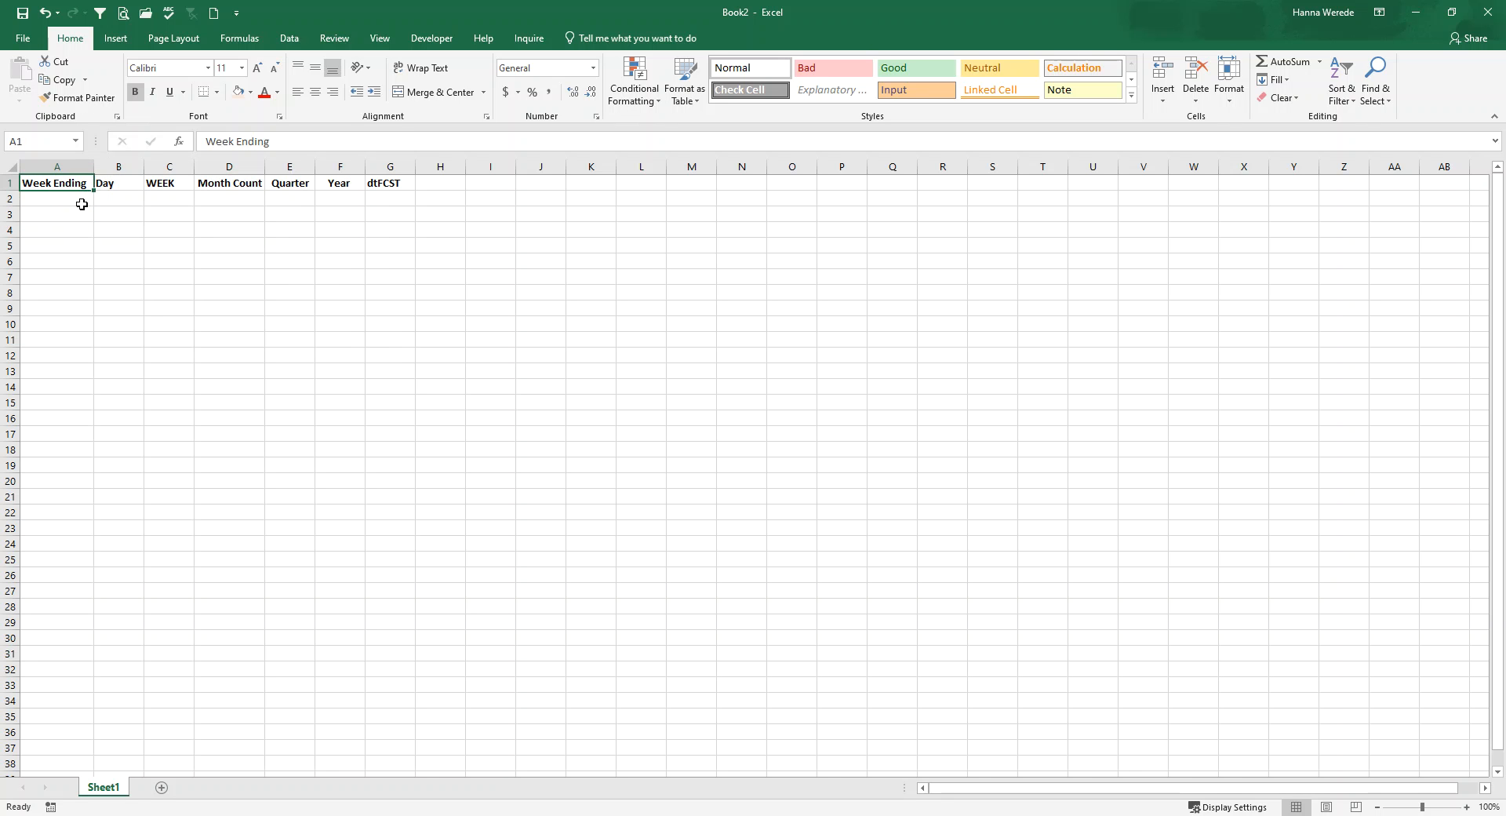
{"action": "left_click", "coordinate": [121, 187]}
{"action": "left_click", "coordinate": [176, 184]}
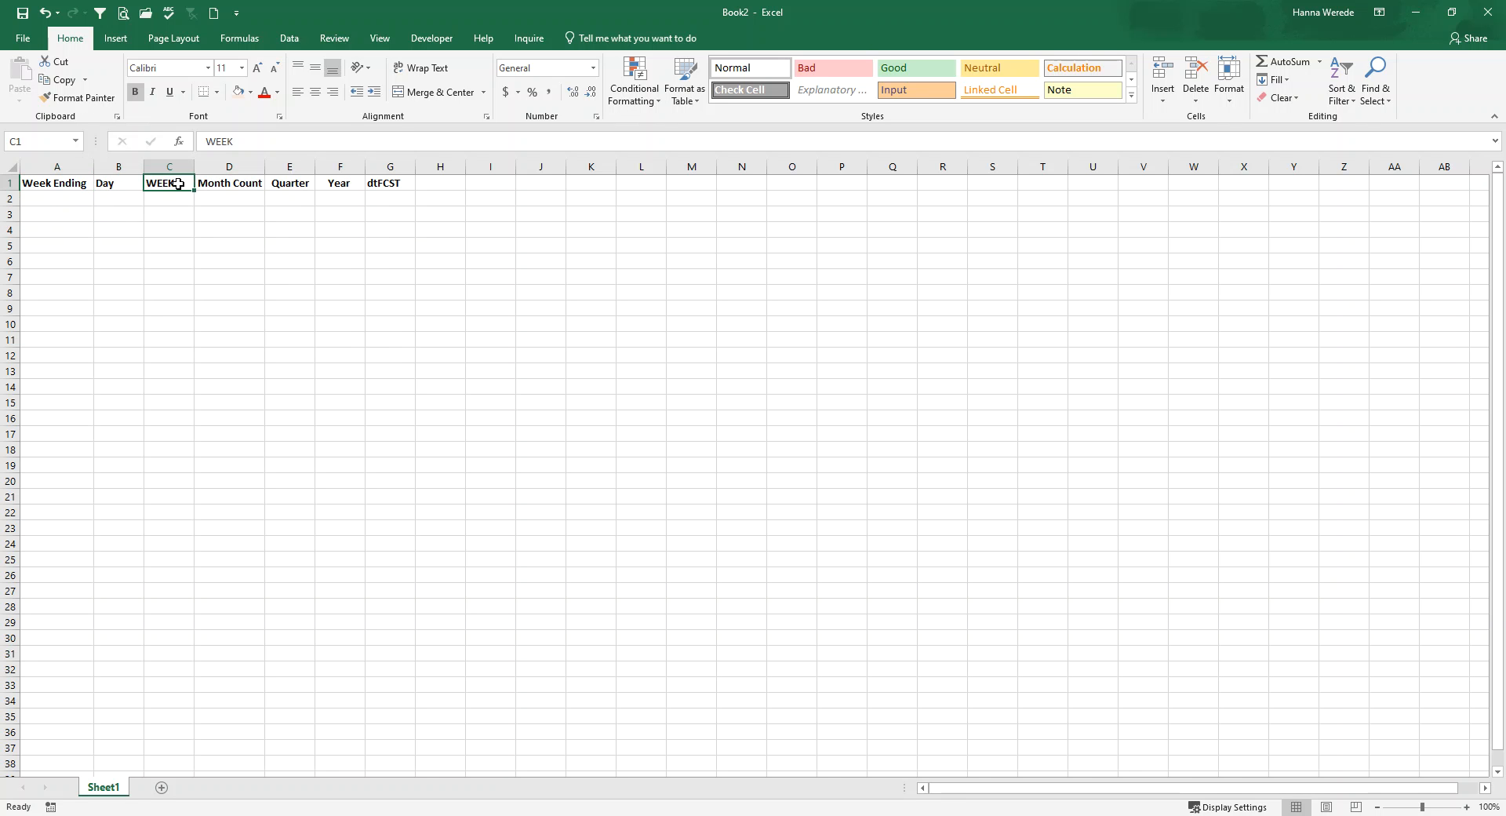
{"action": "left_click", "coordinate": [233, 183]}
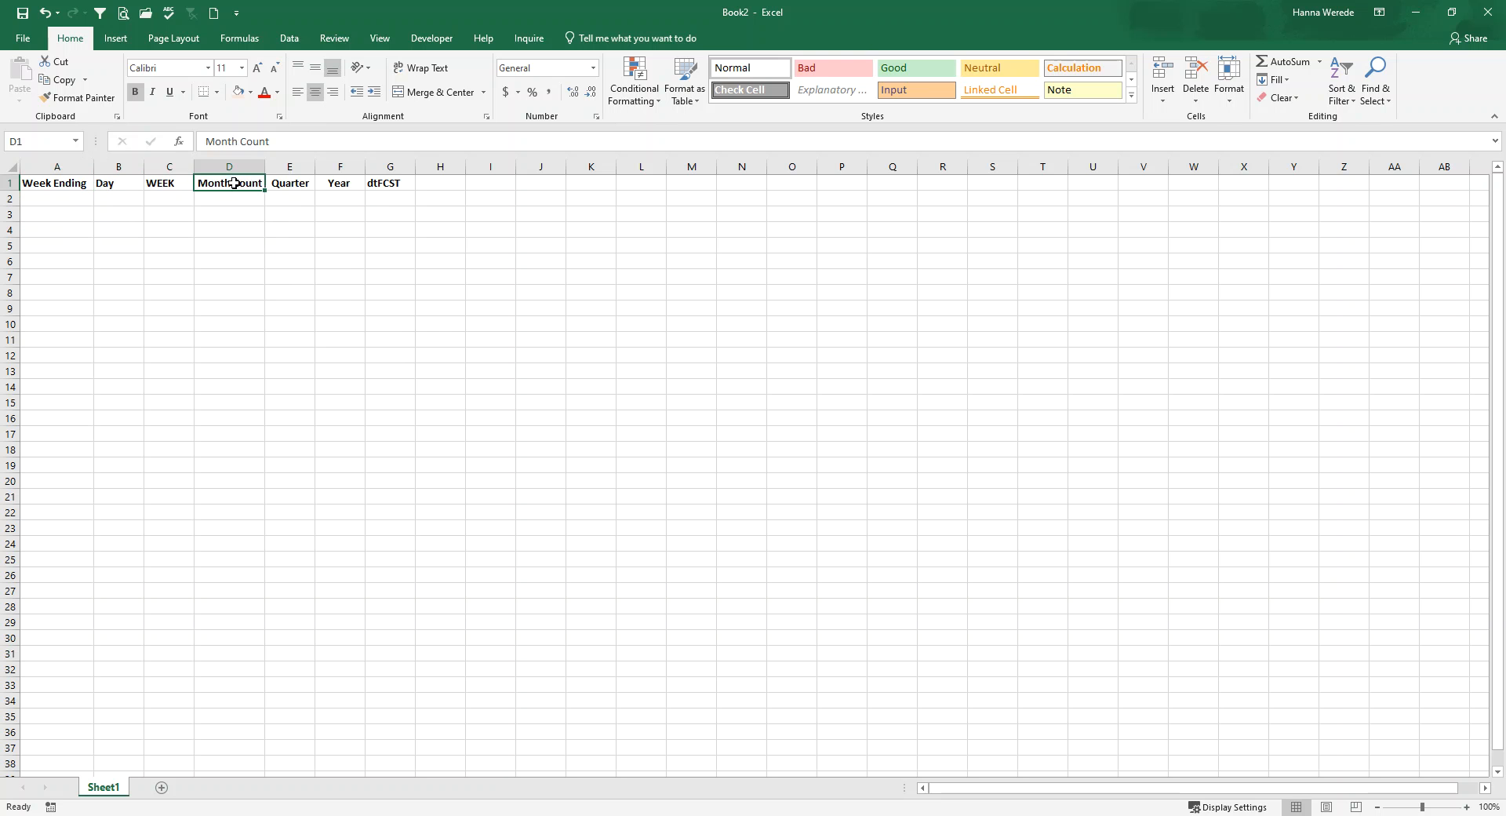
{"action": "left_click", "coordinate": [301, 188]}
{"action": "left_click", "coordinate": [326, 187]}
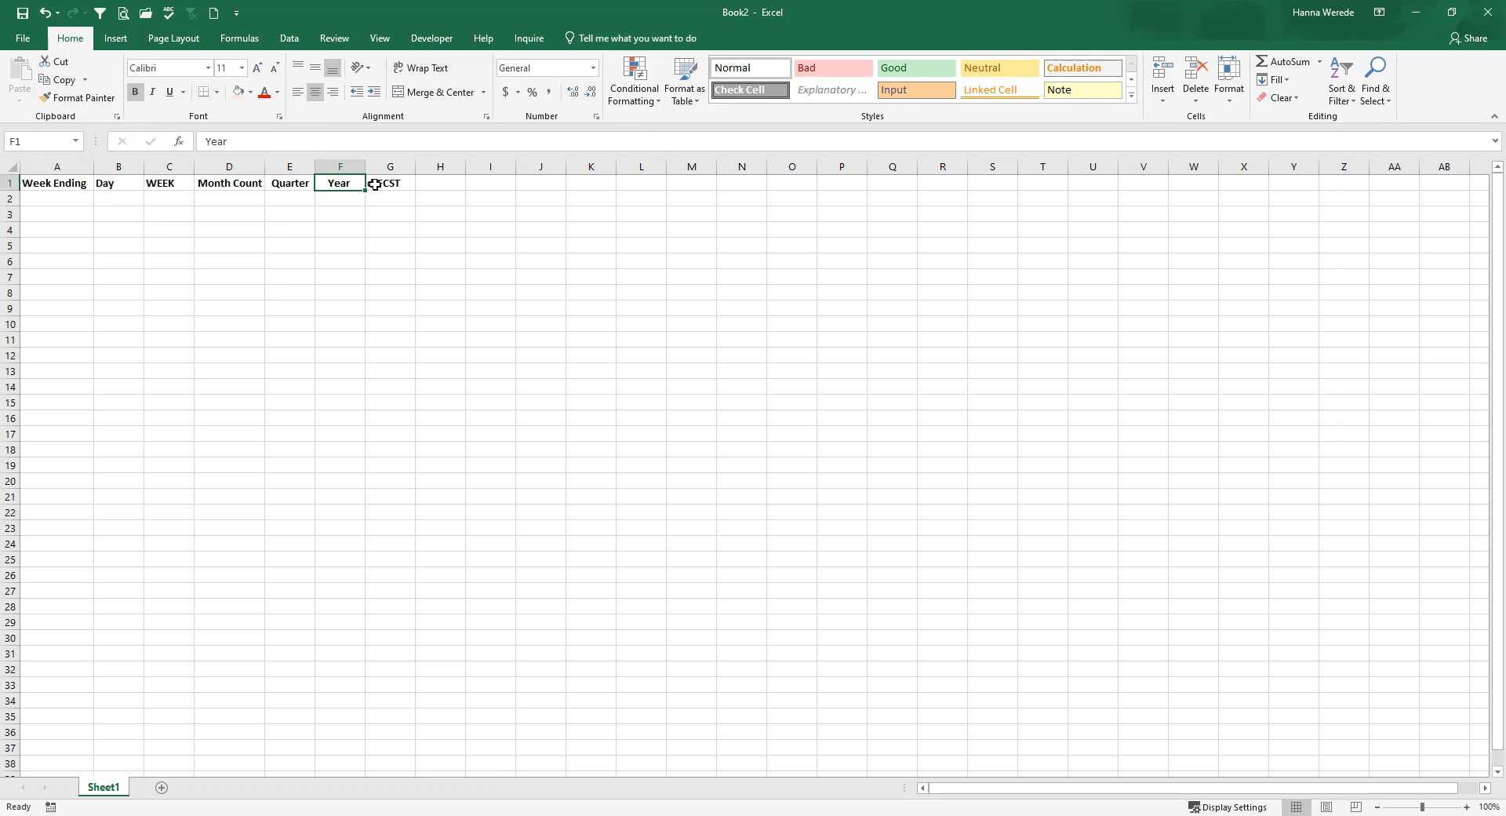
{"action": "left_click", "coordinate": [374, 185]}
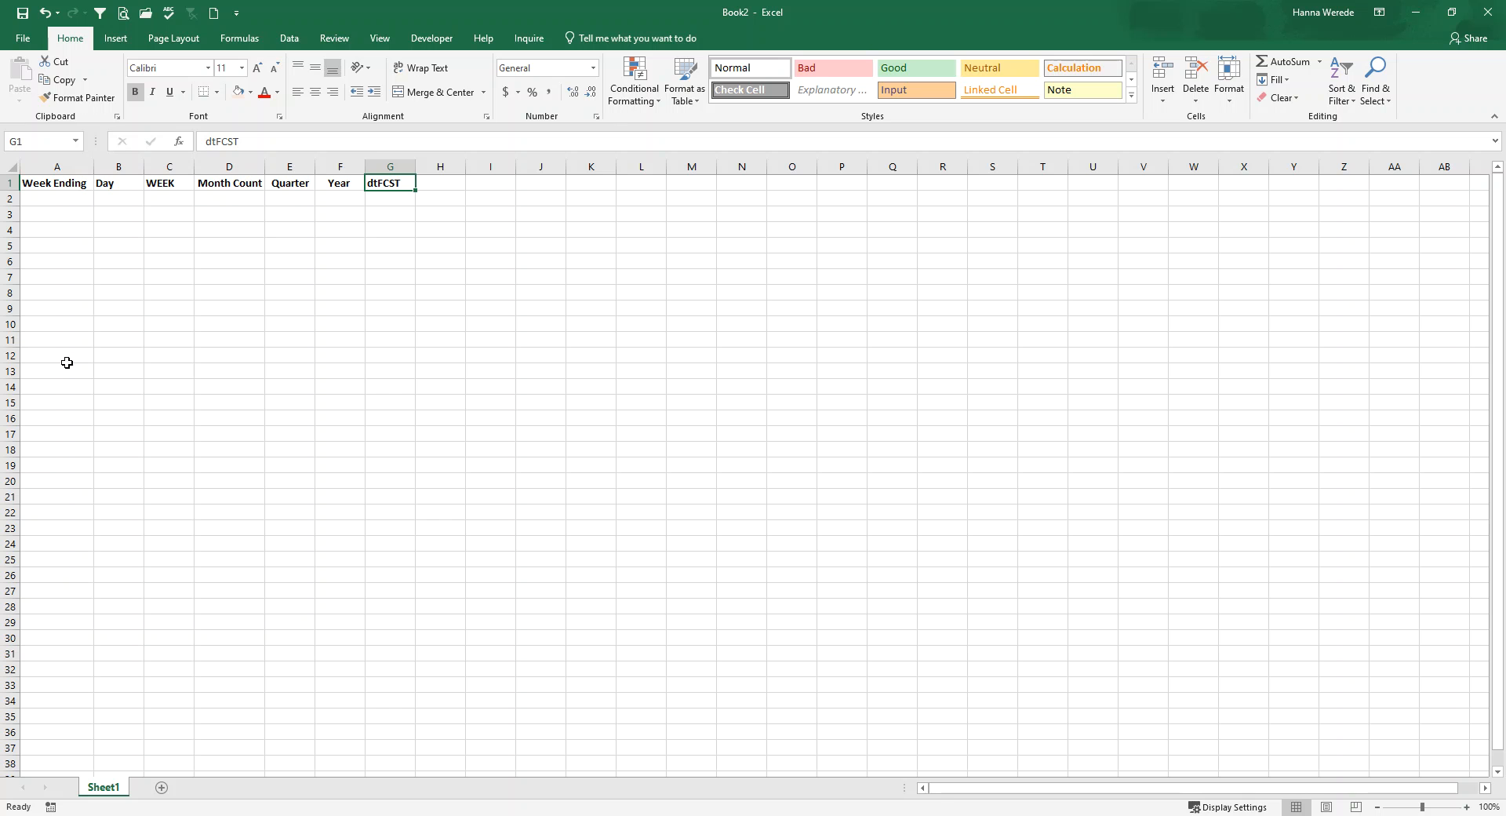
Step: Enter the first week-ending date, 1/2/2022, in cell A2
{"action": "left_click", "coordinate": [55, 198]}
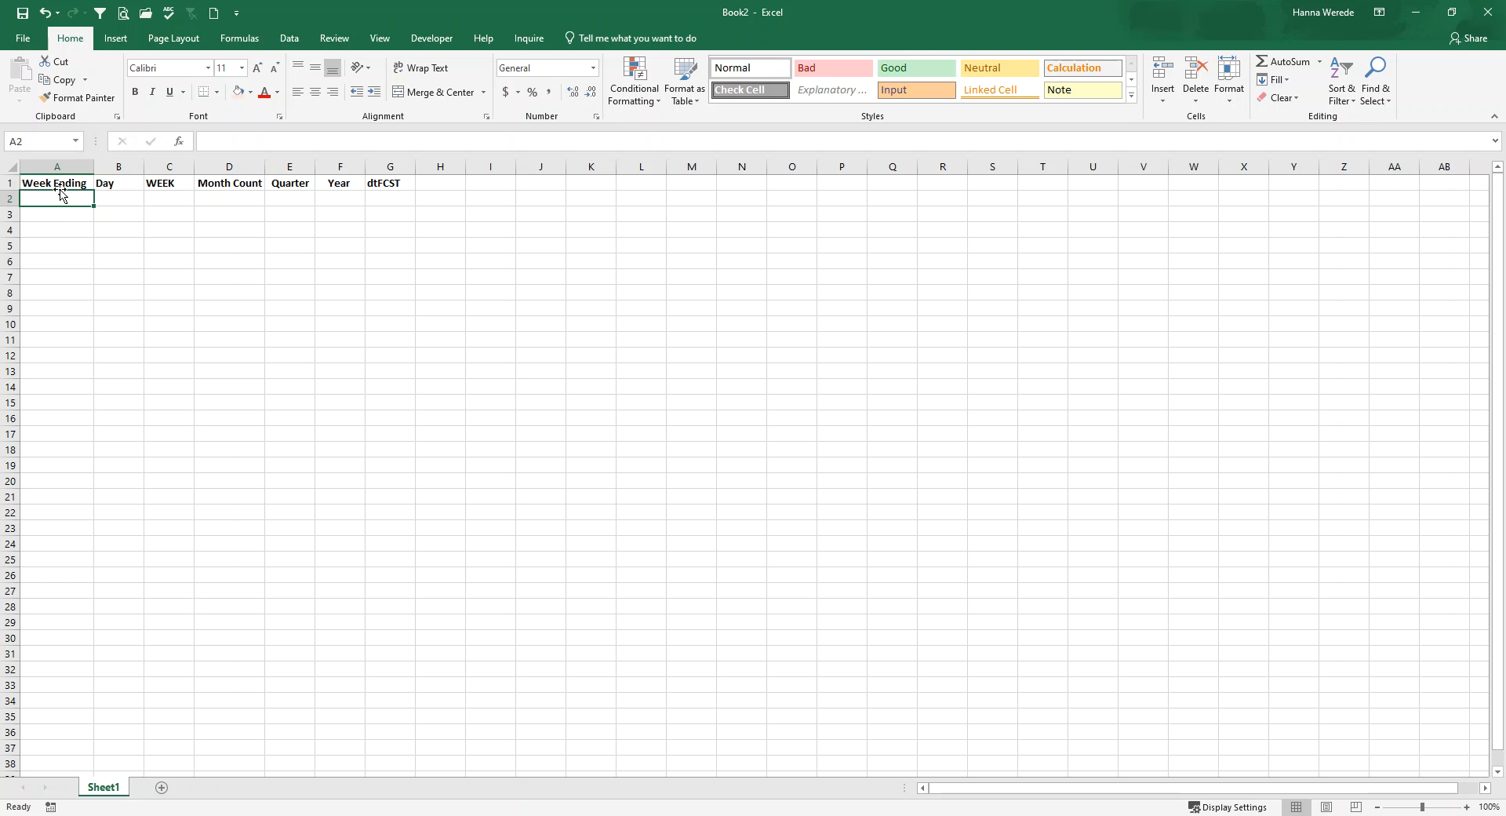
{"action": "type", "text": "1/2/2022"}
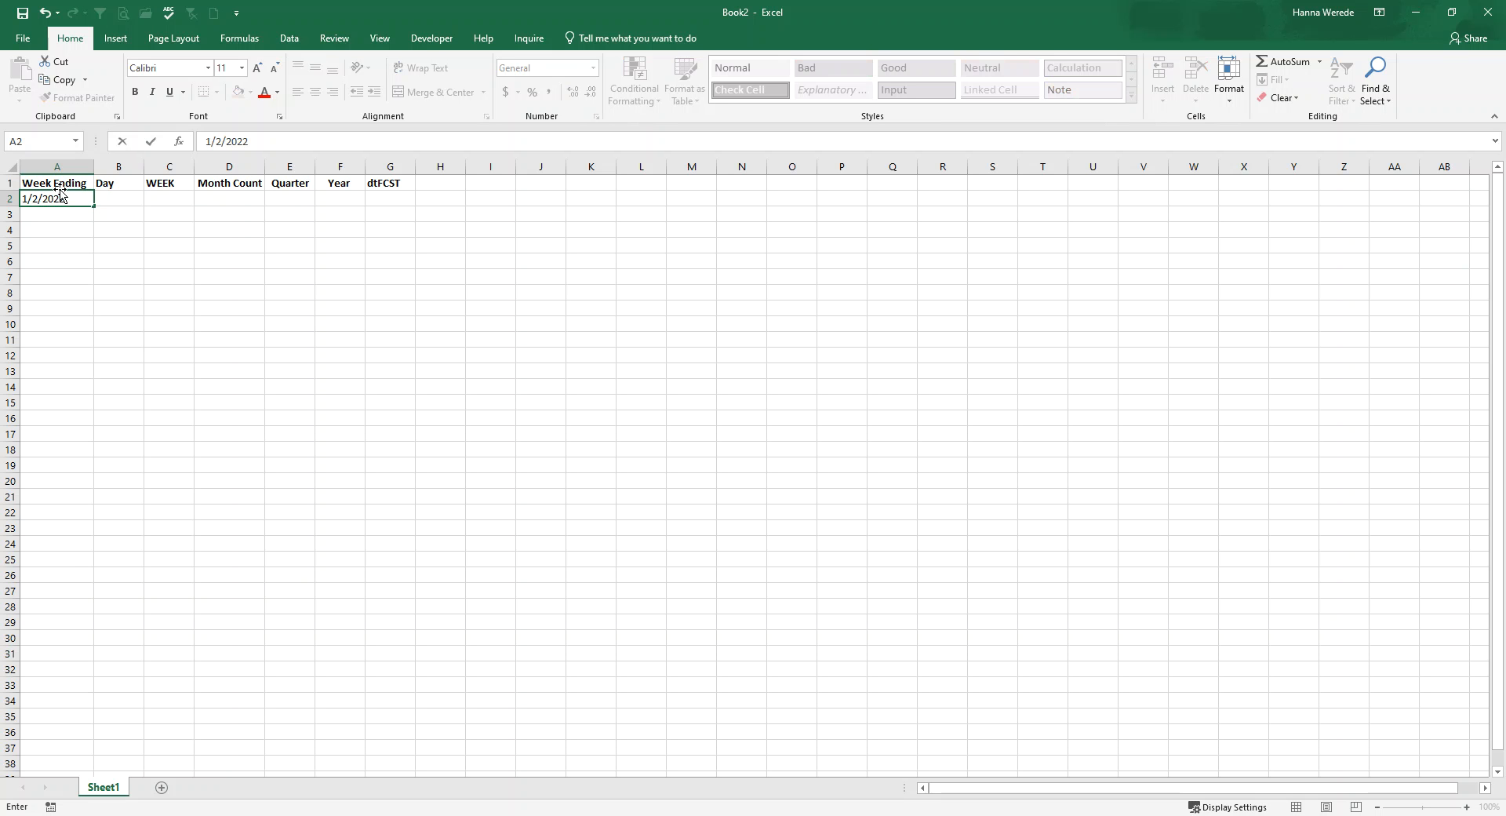
{"action": "left_click", "coordinate": [32, 210]}
{"action": "left_click", "coordinate": [52, 198]}
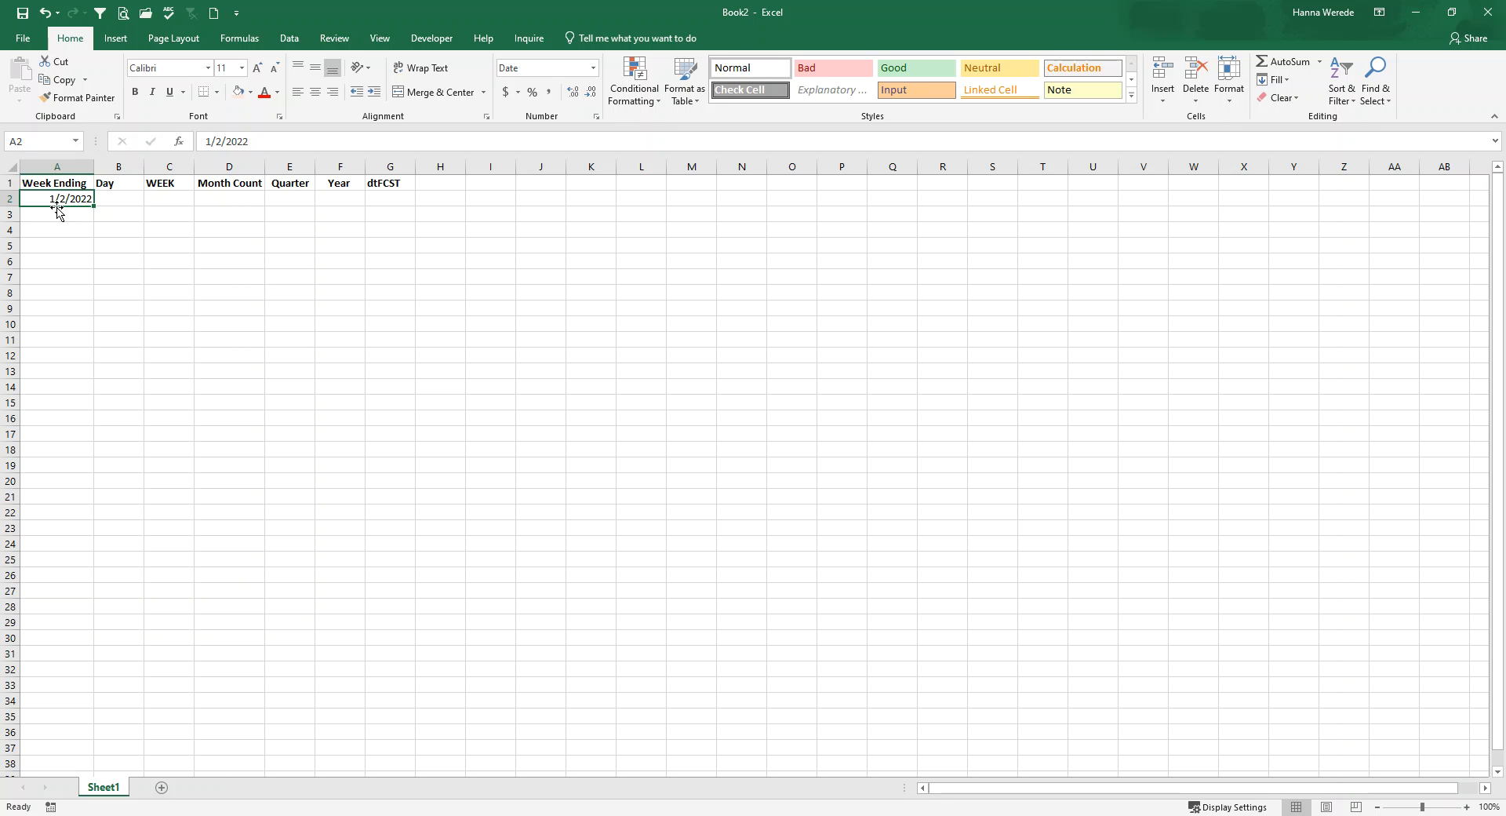
{"action": "left_click", "coordinate": [119, 201]}
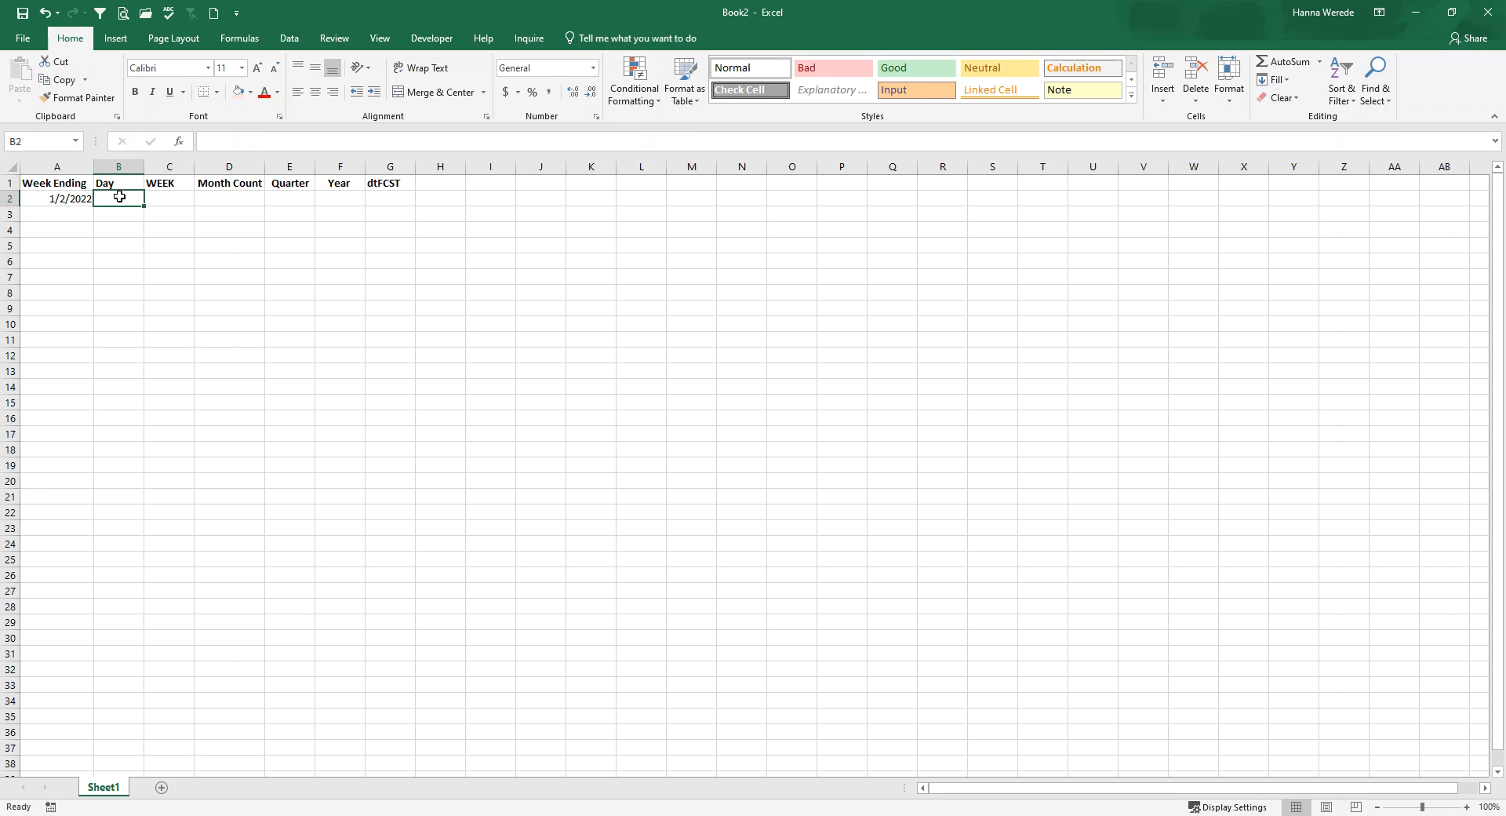
{"action": "right_click", "coordinate": [66, 199]}
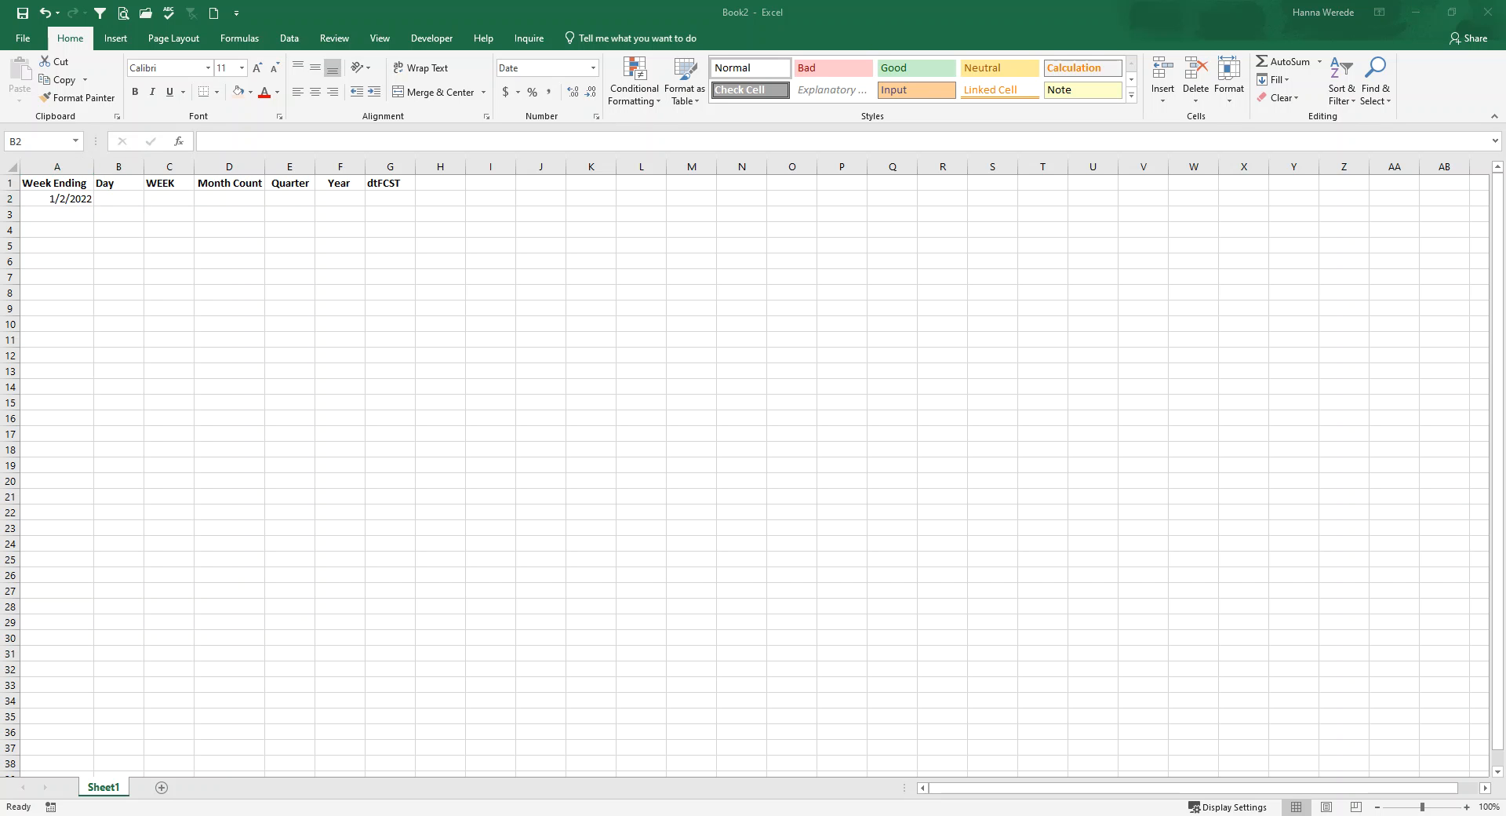
Step: Enter the formula =A2+7 in cell A3 to calculate the next week-ending date
{"action": "left_click", "coordinate": [62, 210]}
{"action": "left_click", "coordinate": [60, 213]}
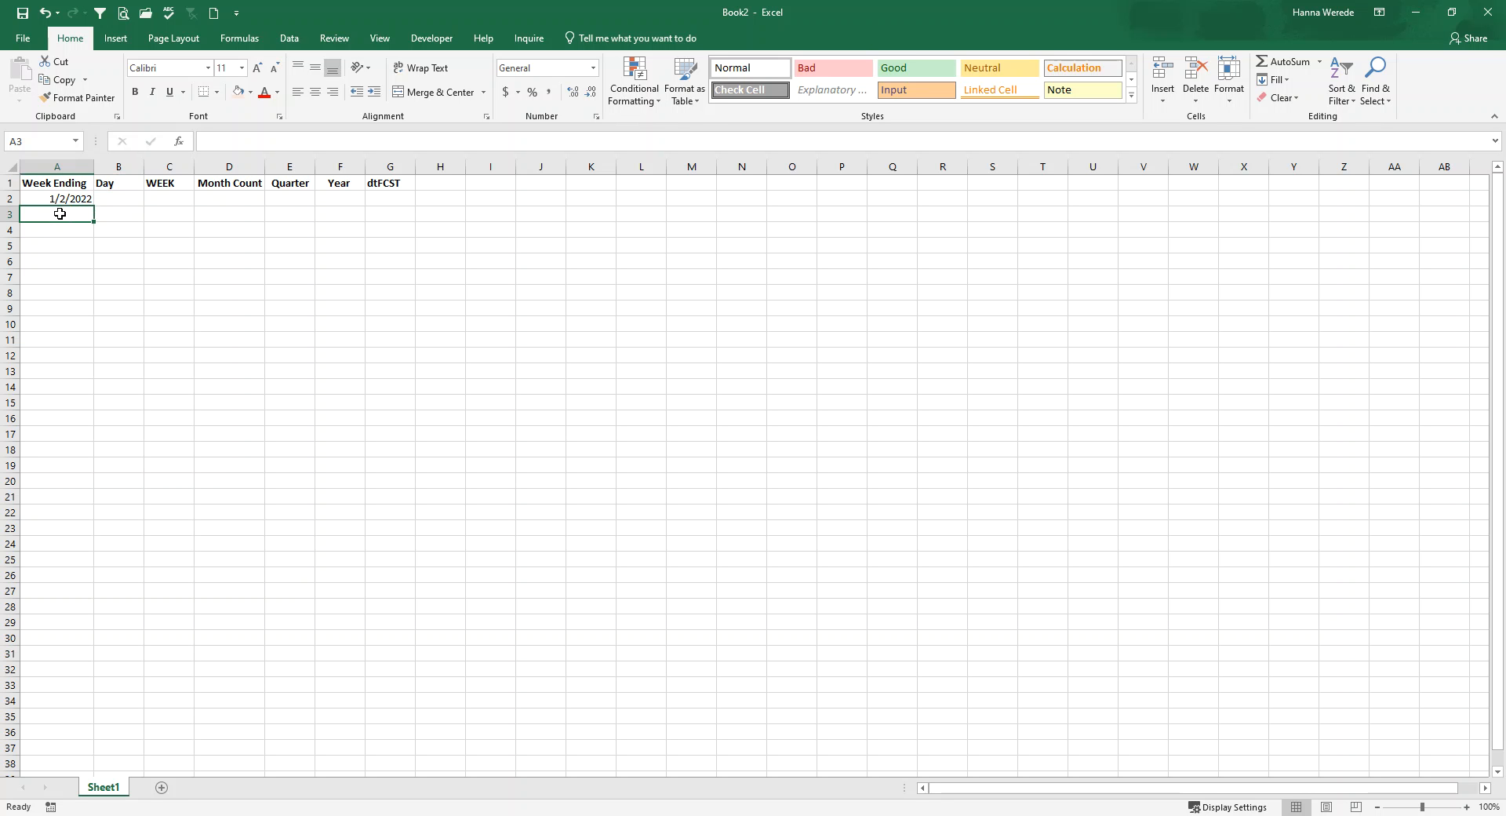
{"action": "type", "text": "="}
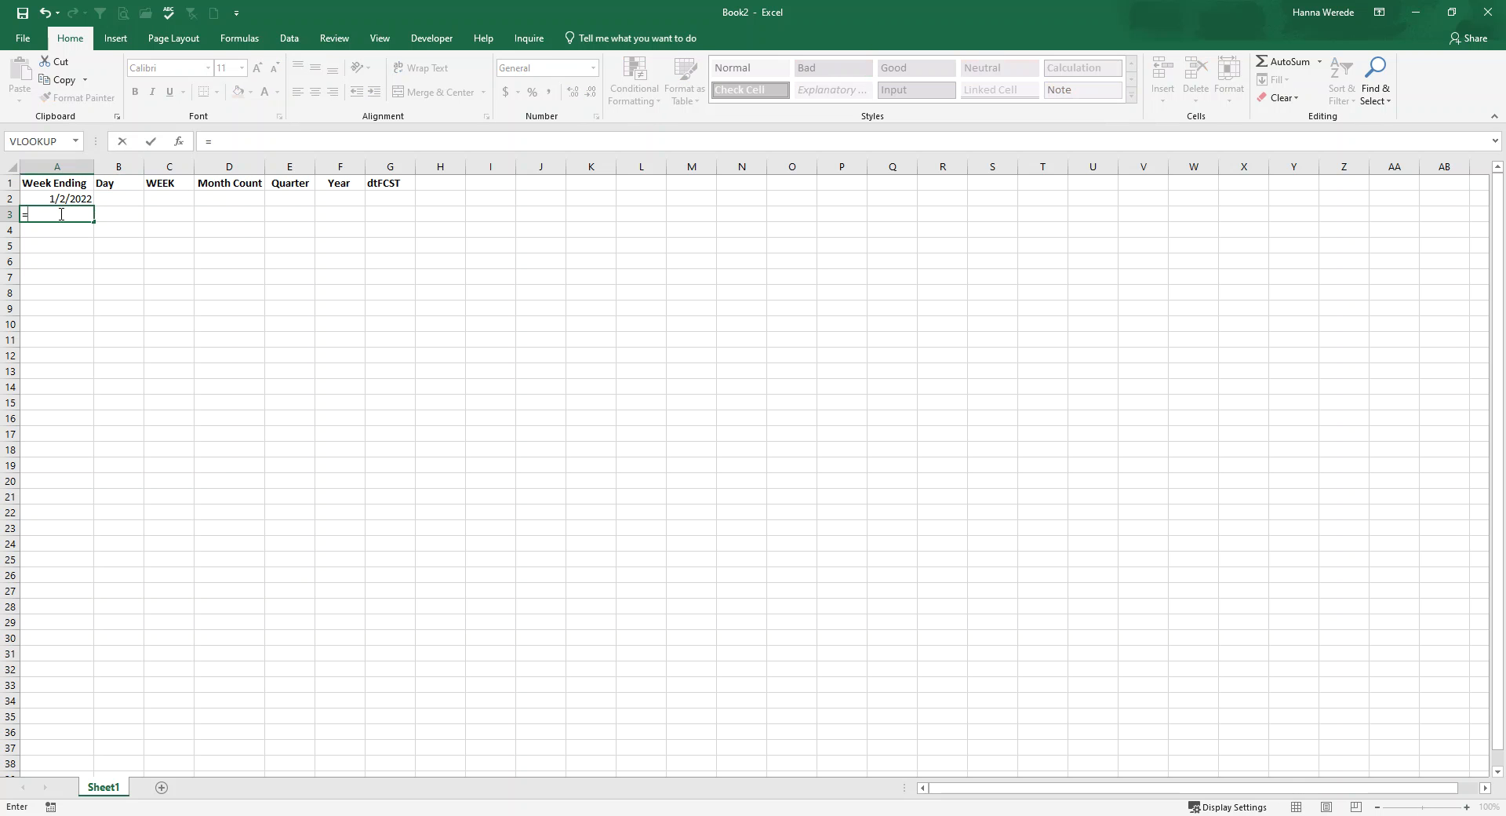
{"action": "left_click", "coordinate": [58, 199]}
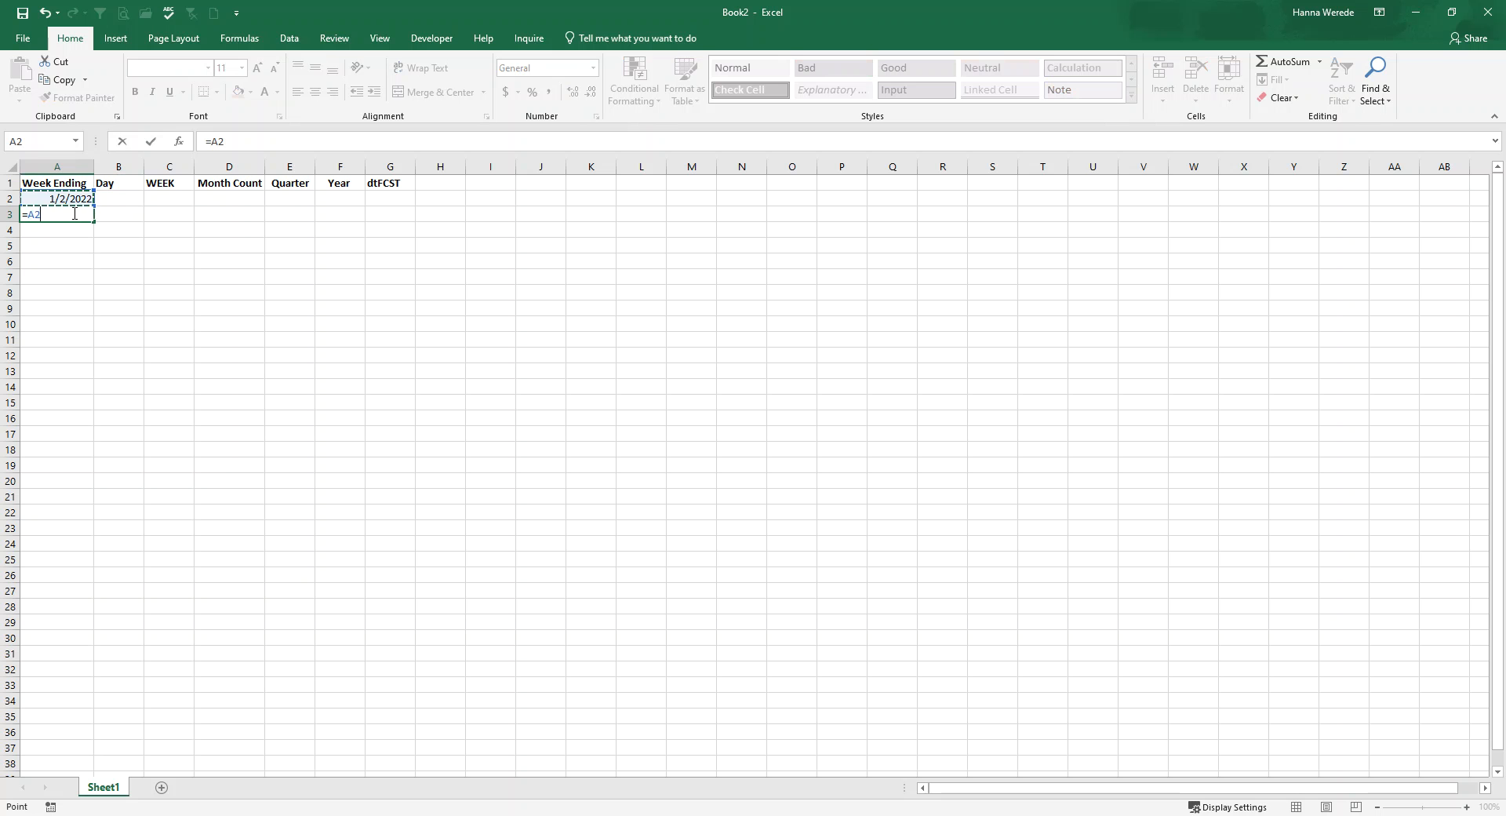
{"action": "type", "text": "+7"}
{"action": "key", "text": "Return"}
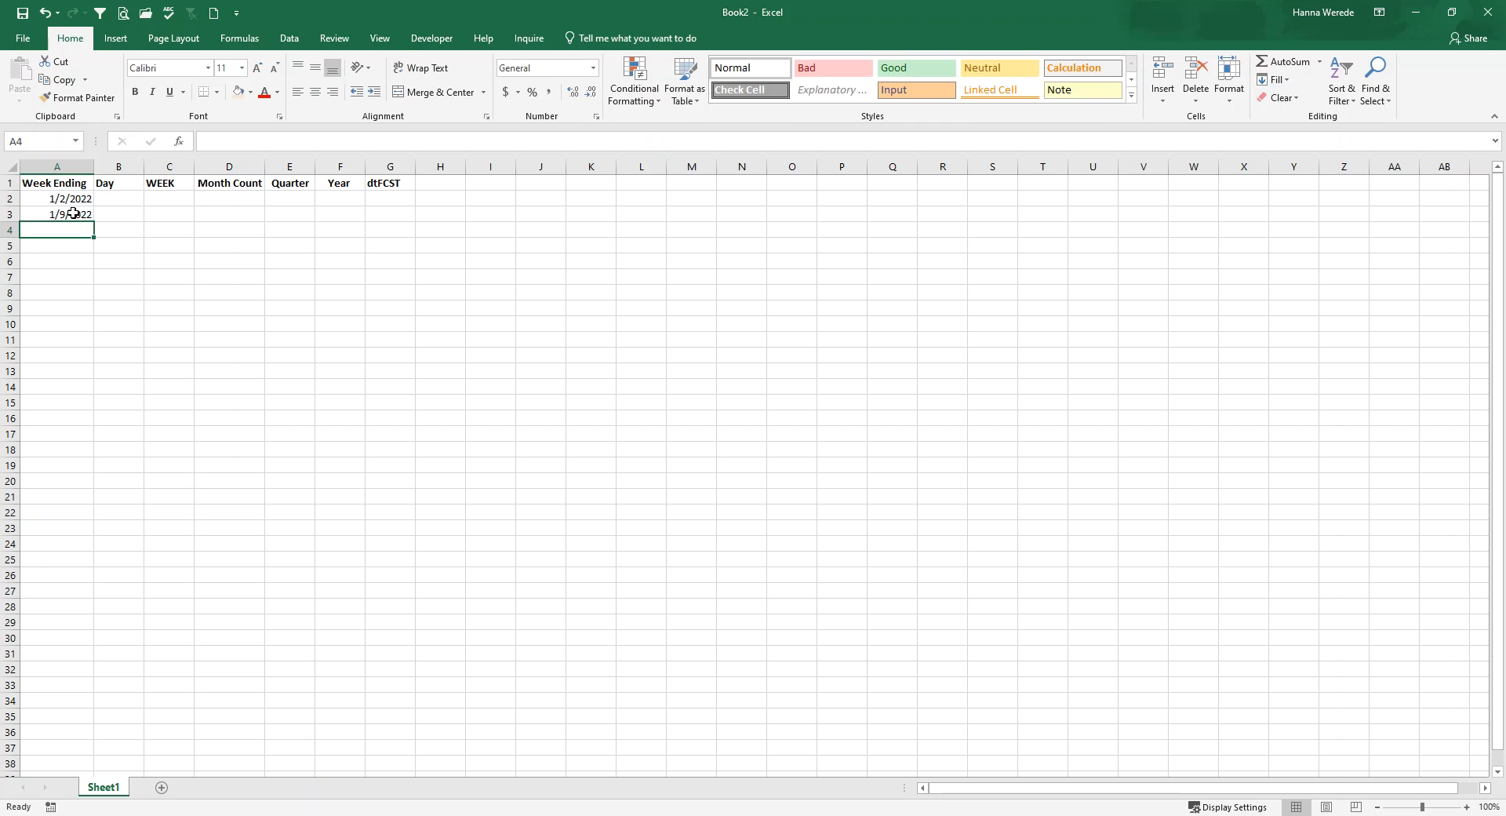
Step: Fill the formula in A3 down the Week Ending column through row 77
{"action": "left_click", "coordinate": [56, 215]}
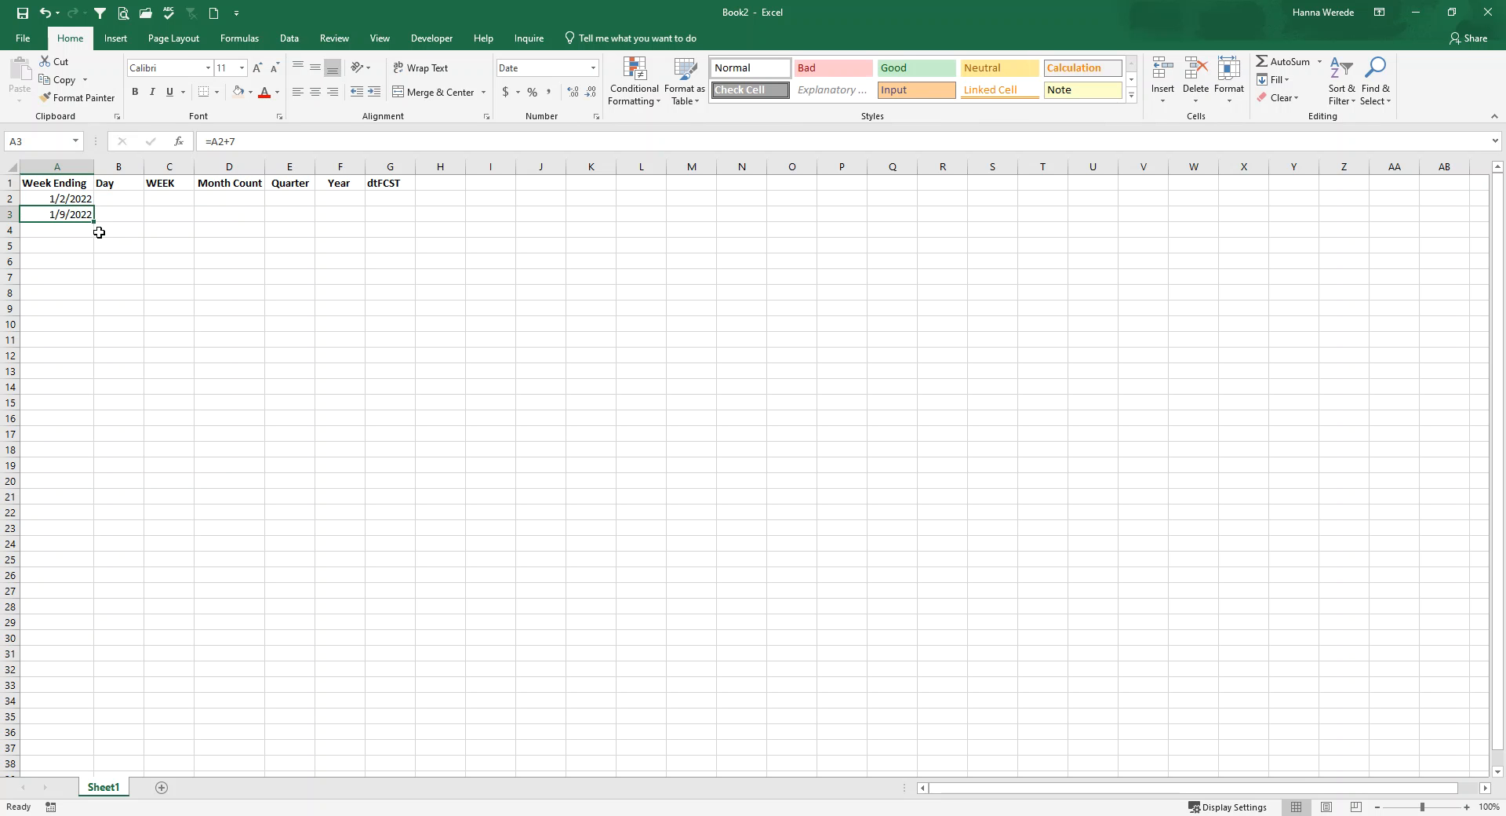
{"action": "left_click_drag", "start_coordinate": [93, 223], "coordinate": [88, 238]}
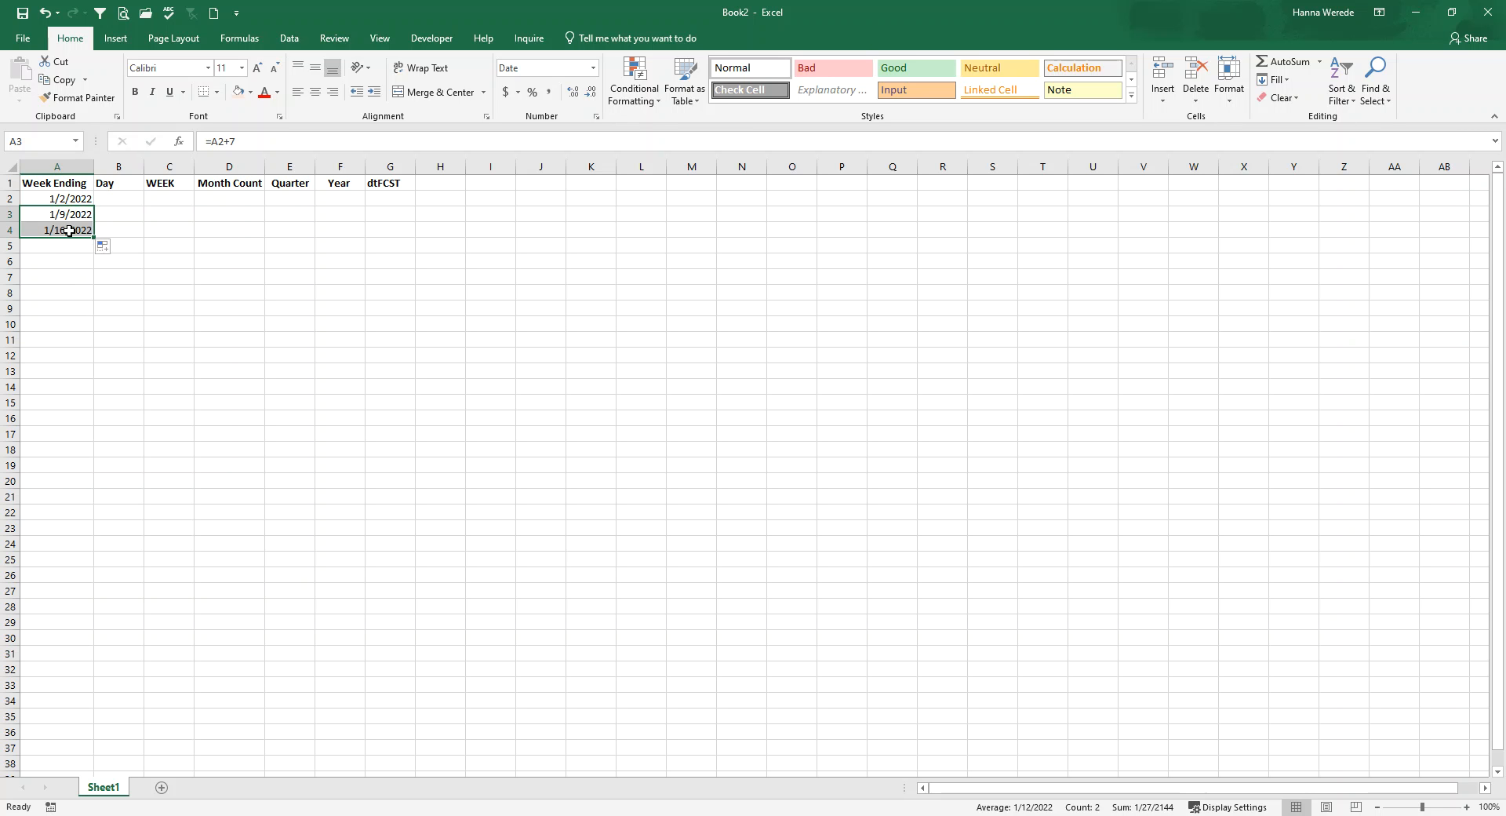
{"action": "left_click", "coordinate": [69, 230]}
{"action": "left_click_drag", "start_coordinate": [94, 238], "coordinate": [64, 751]}
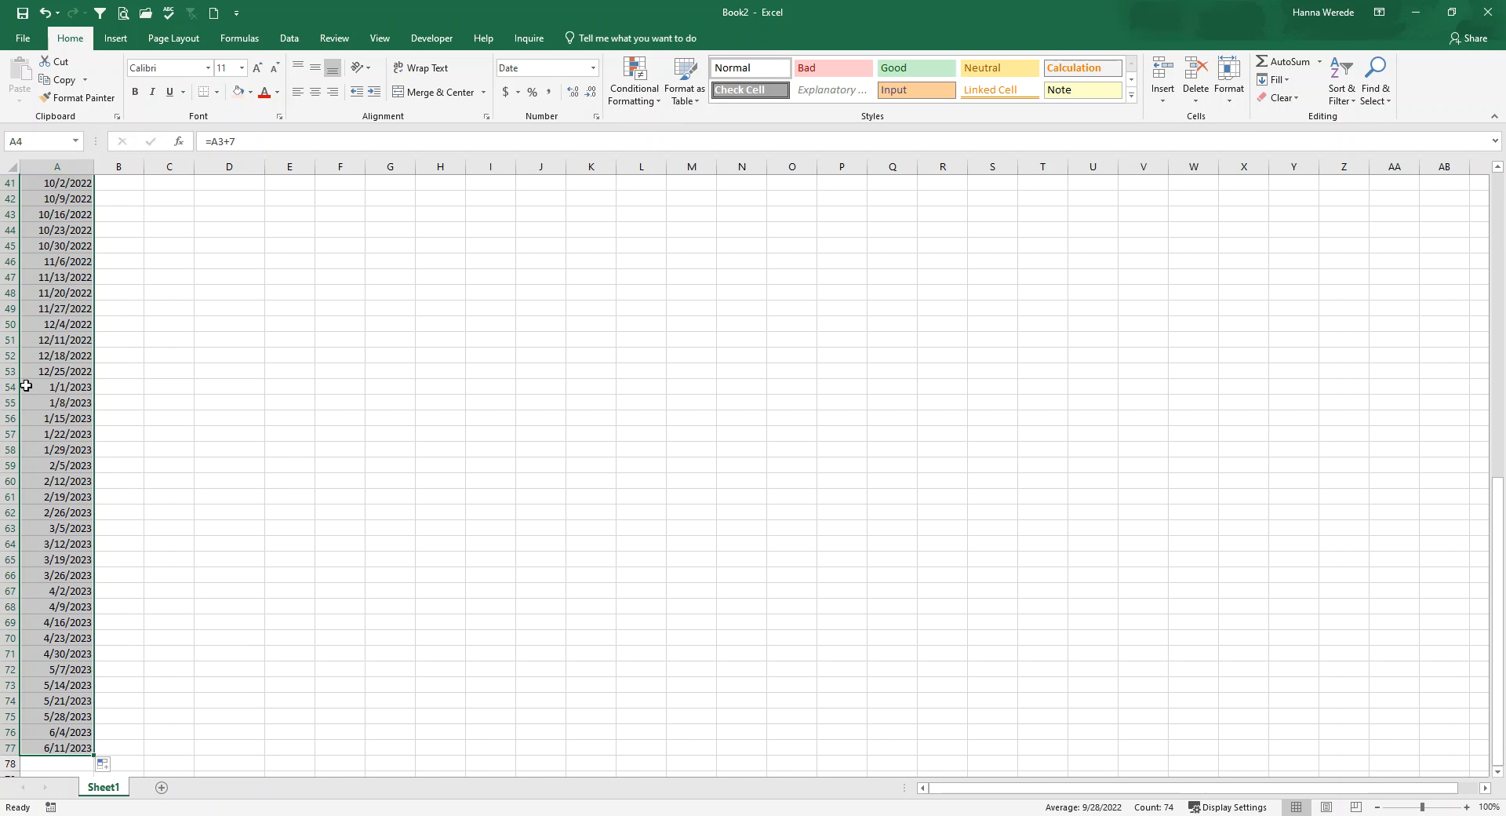
{"action": "left_click", "coordinate": [47, 386]}
{"action": "scroll", "coordinate": [36, 513], "scroll_direction": "down", "scroll_amount": 1}
{"action": "scroll", "coordinate": [66, 606], "scroll_direction": "up", "scroll_amount": 14}
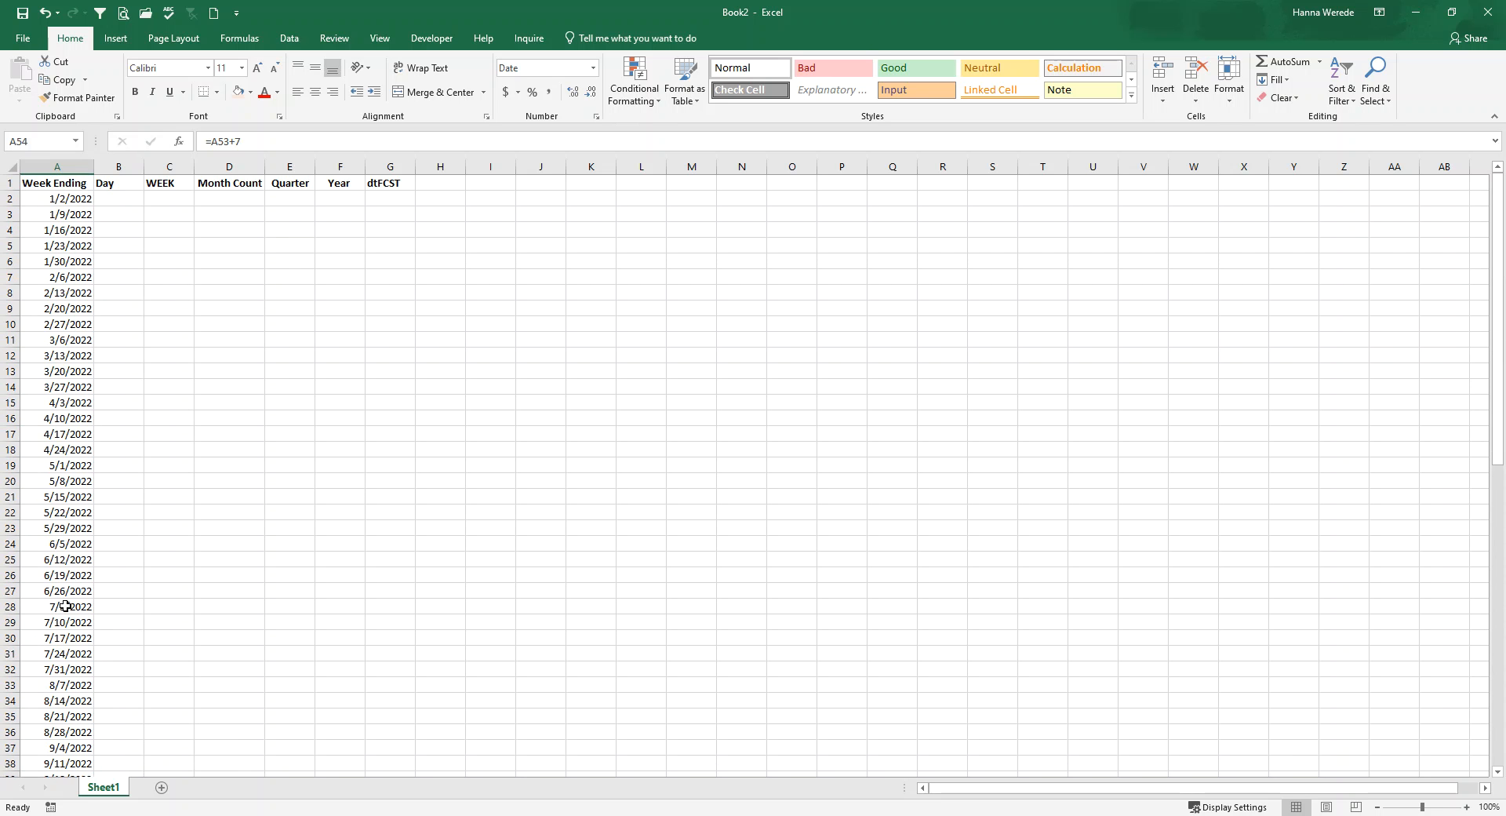
Step: Left-align the Week Ending column and shade its first date cell, A2, light orange
{"action": "left_click", "coordinate": [56, 166]}
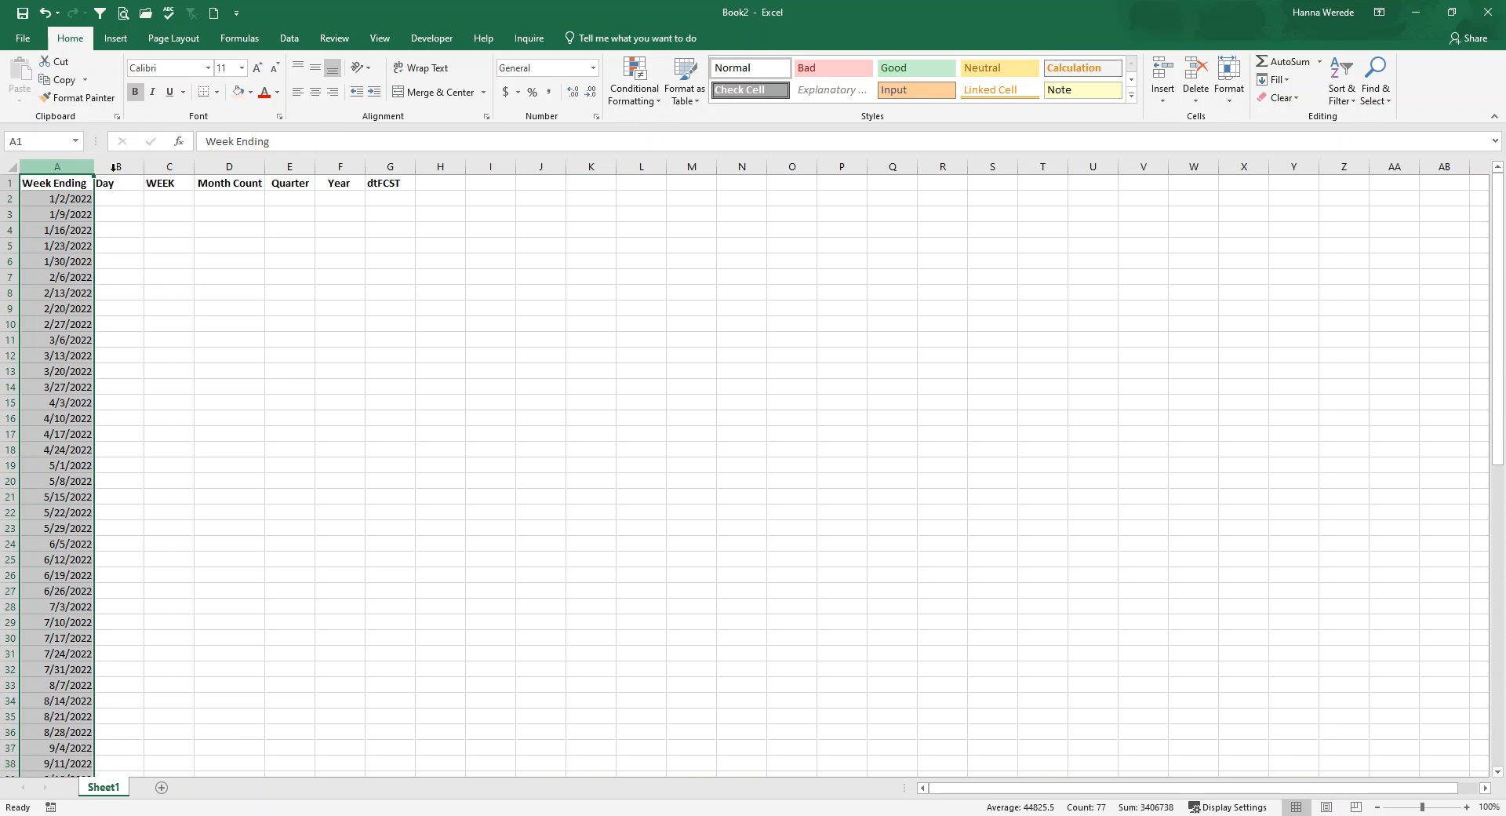
{"action": "left_click", "coordinate": [298, 92]}
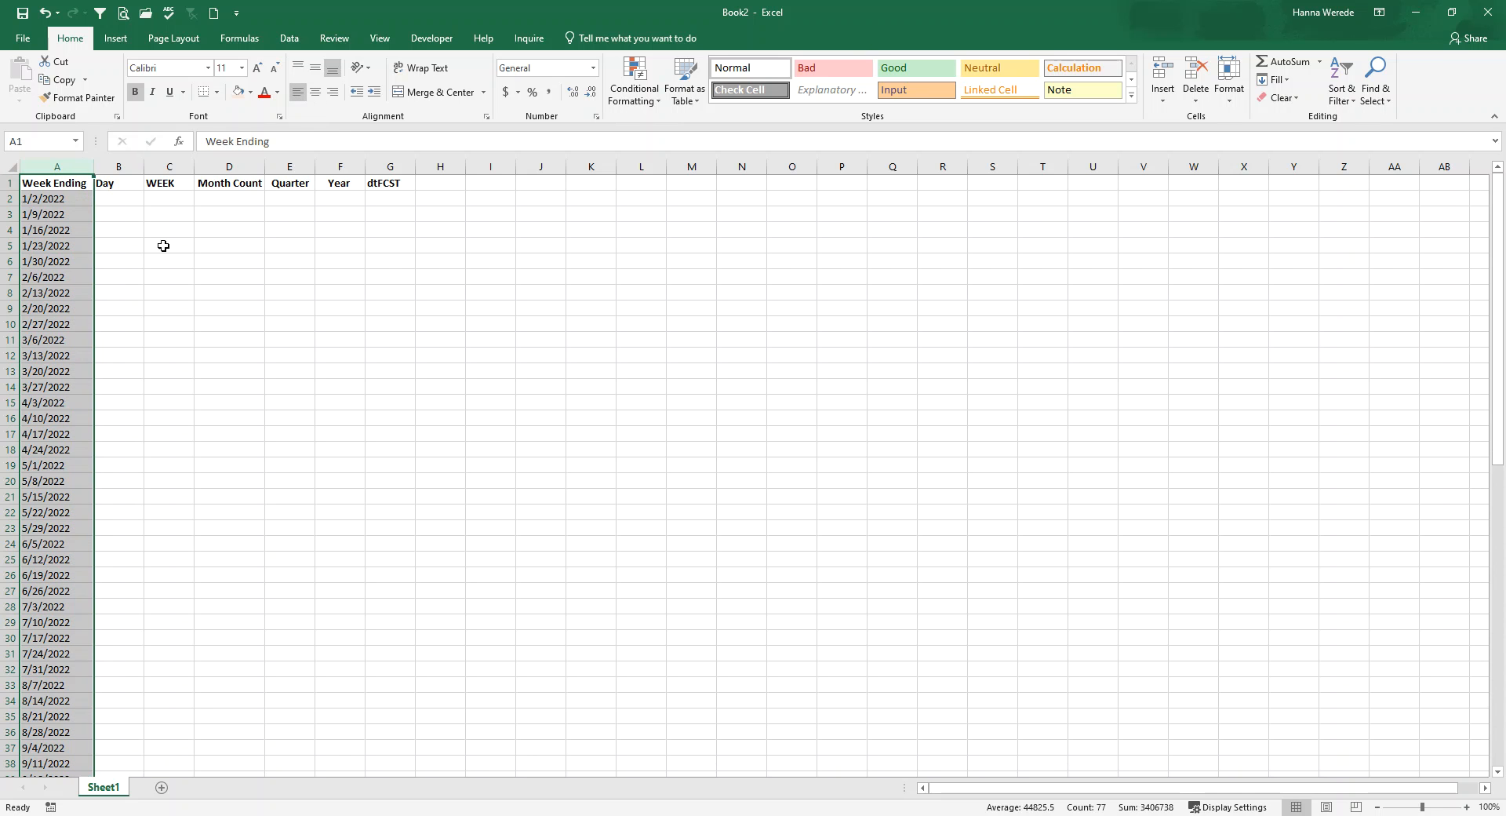
{"action": "left_click", "coordinate": [72, 201]}
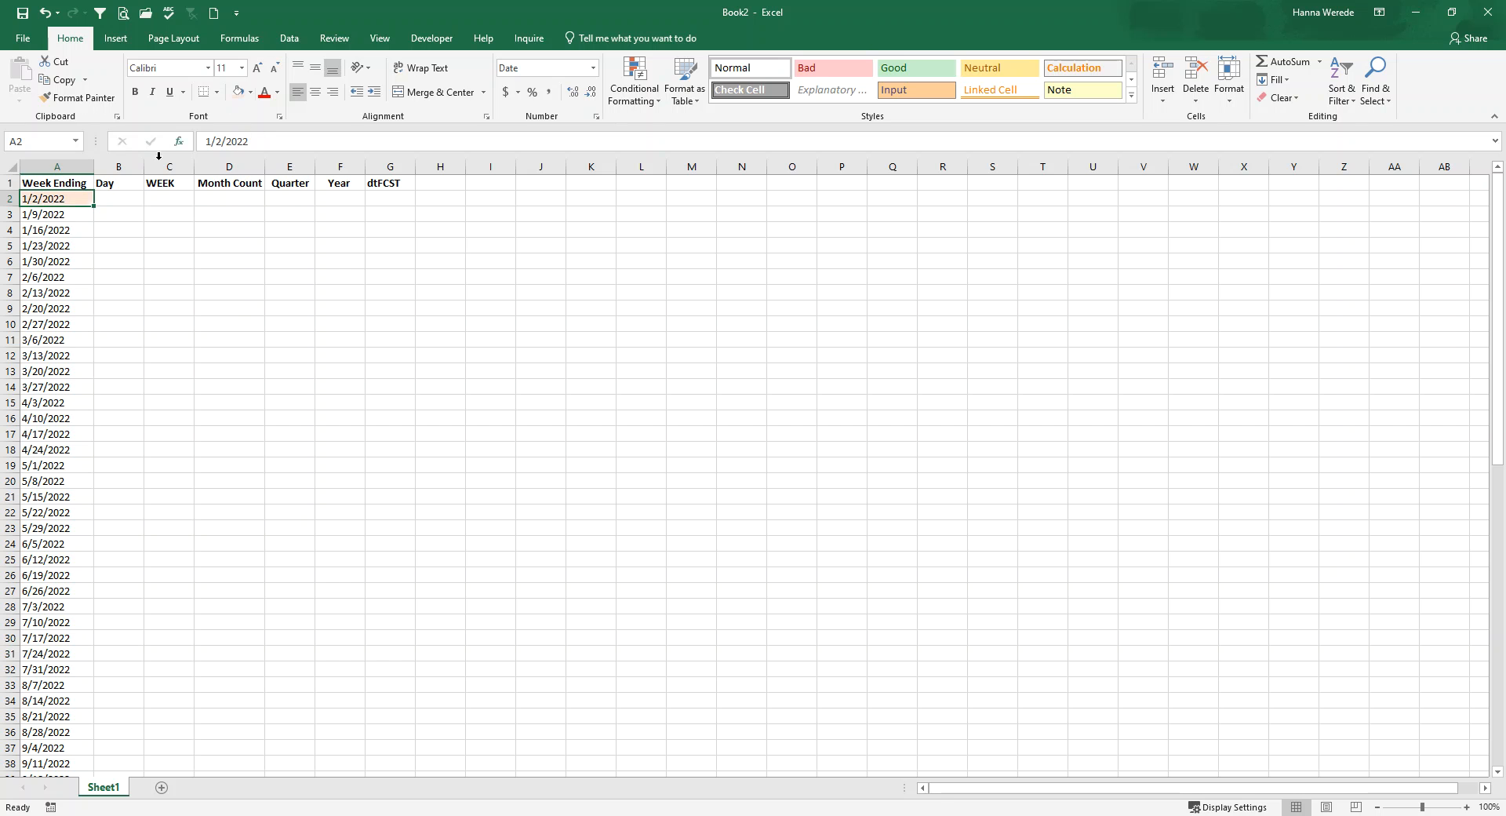
{"action": "left_click", "coordinate": [48, 227]}
{"action": "left_click", "coordinate": [50, 255]}
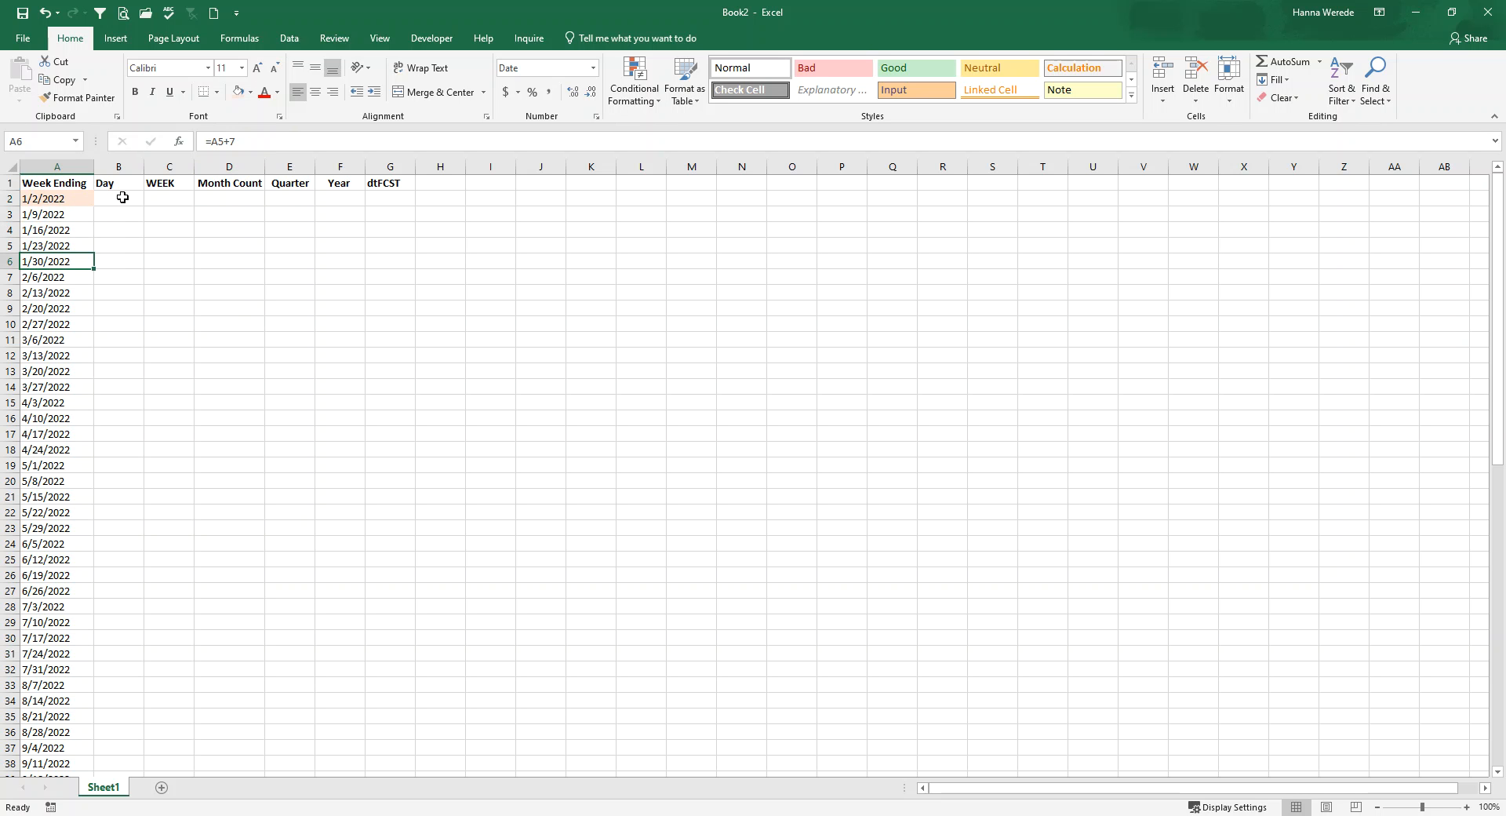
Step: Enter the formula =TEXT(A2,"dddd") in cell B2 to return the weekday name of the first date
{"action": "left_click", "coordinate": [123, 197]}
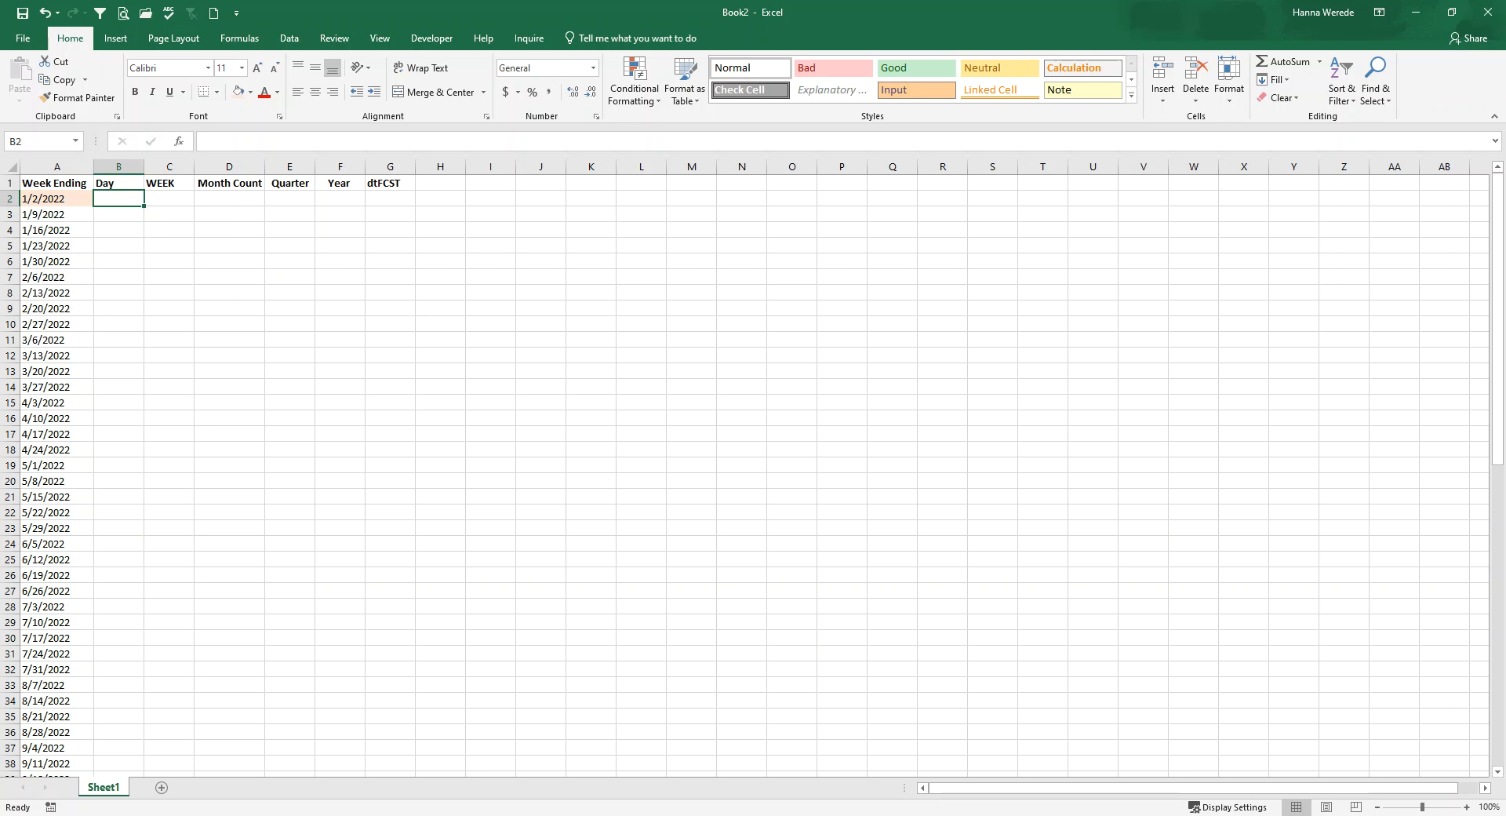
{"action": "key", "text": "alt+Tab"}
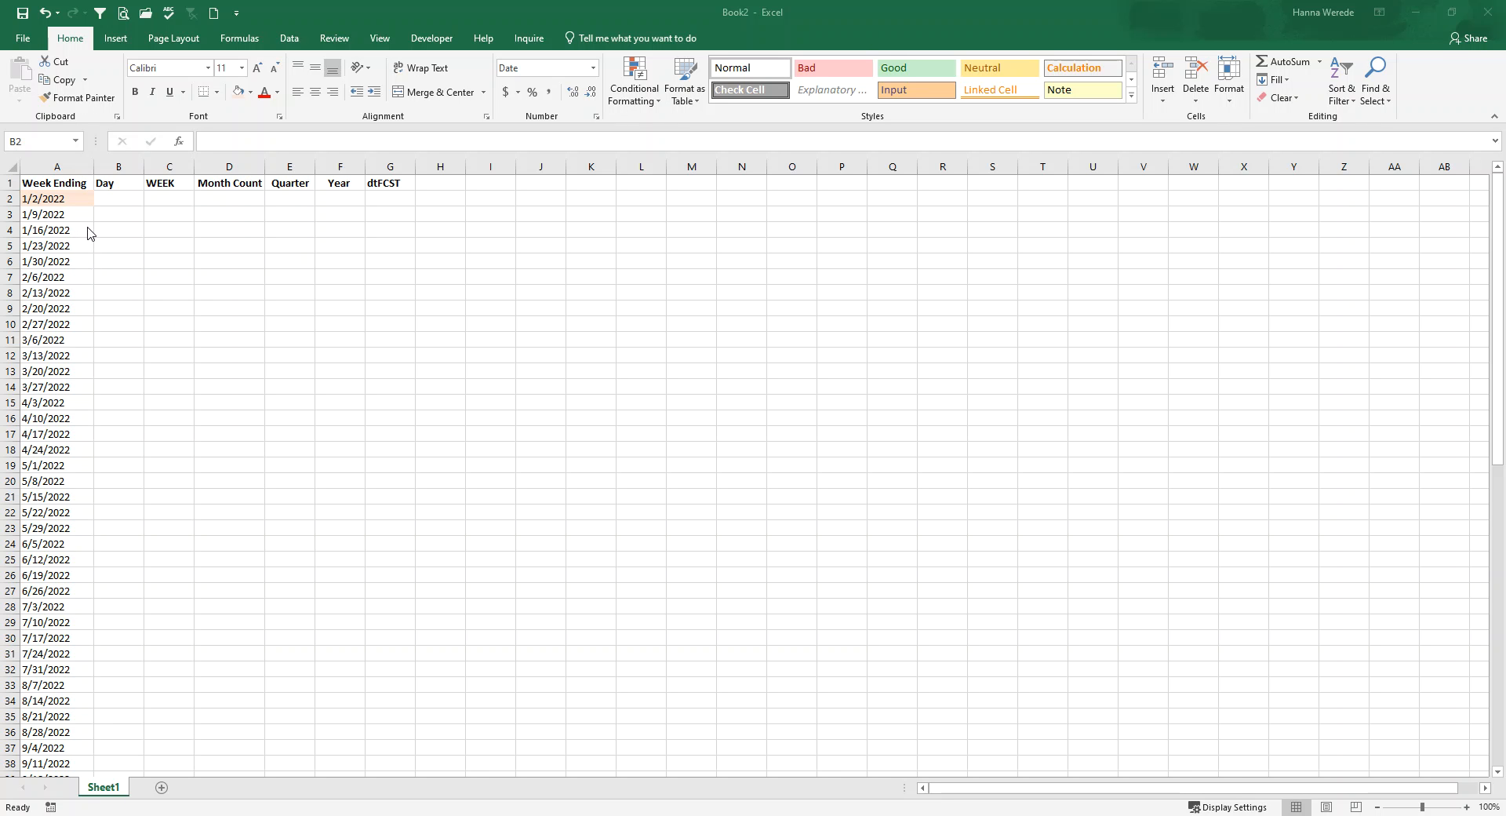
{"action": "left_click", "coordinate": [123, 198]}
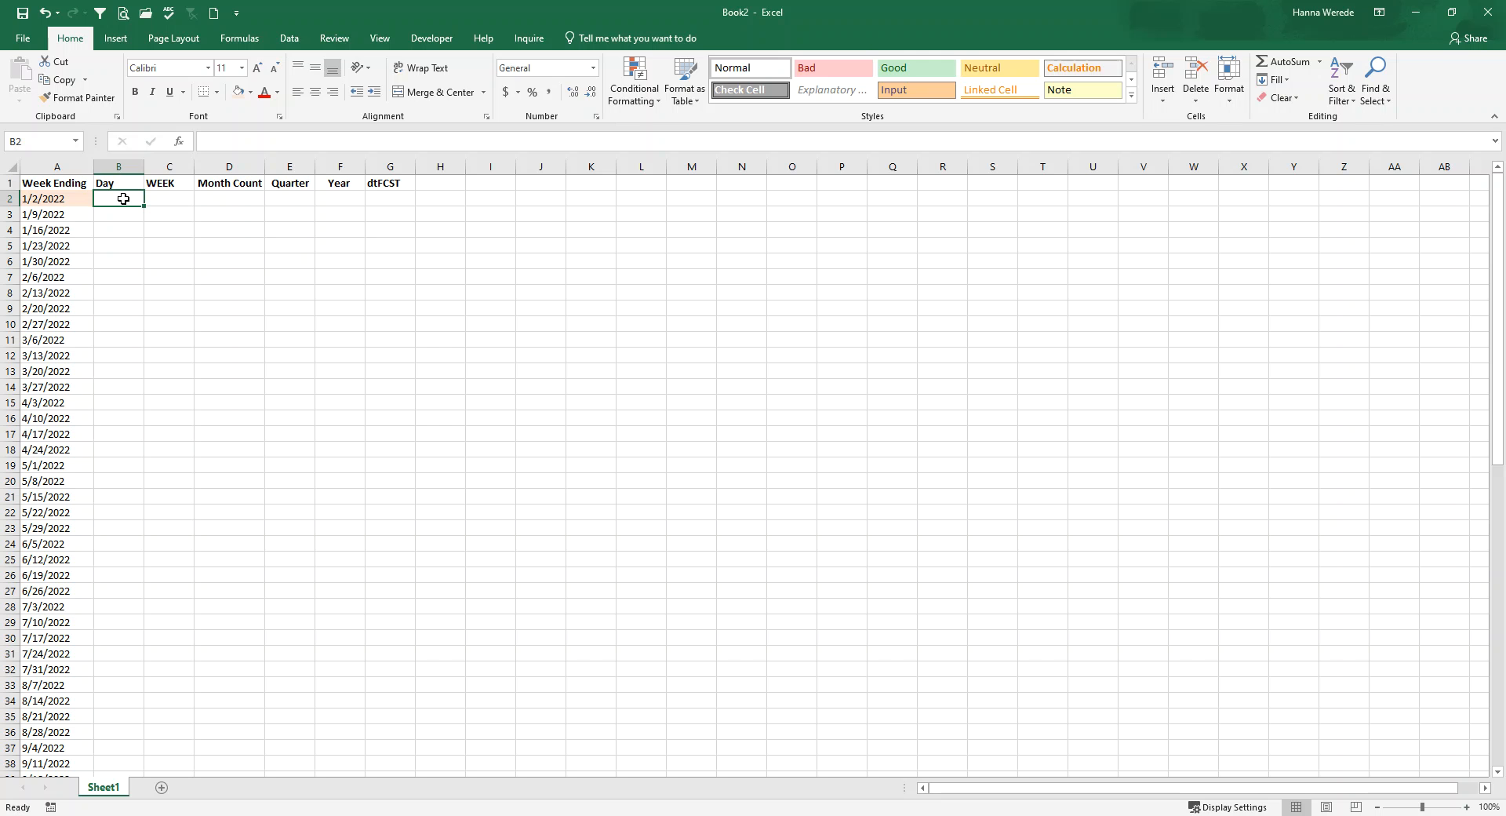
{"action": "type", "text": "=te"}
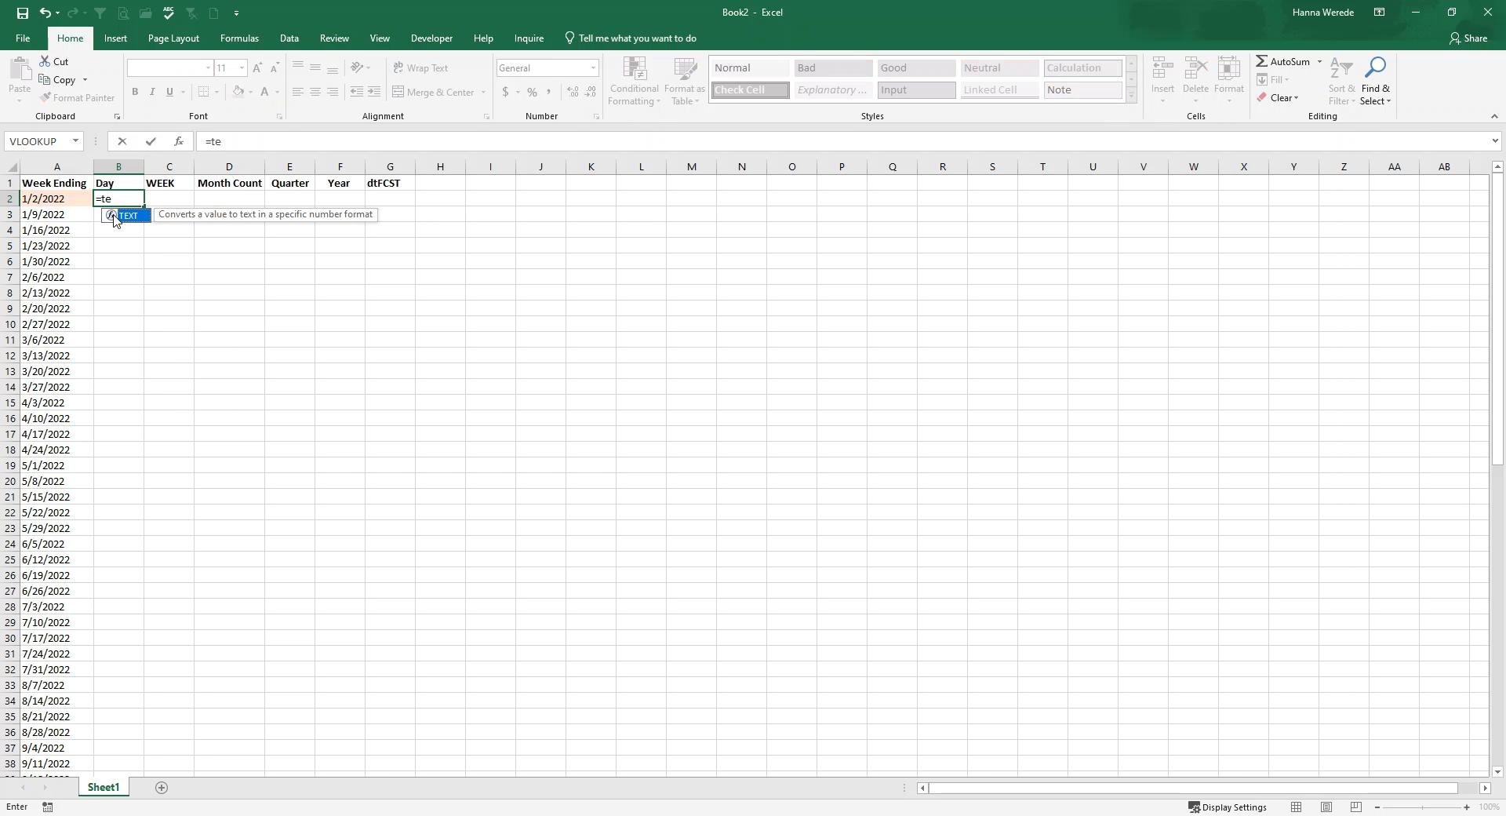
{"action": "double_click", "coordinate": [114, 216]}
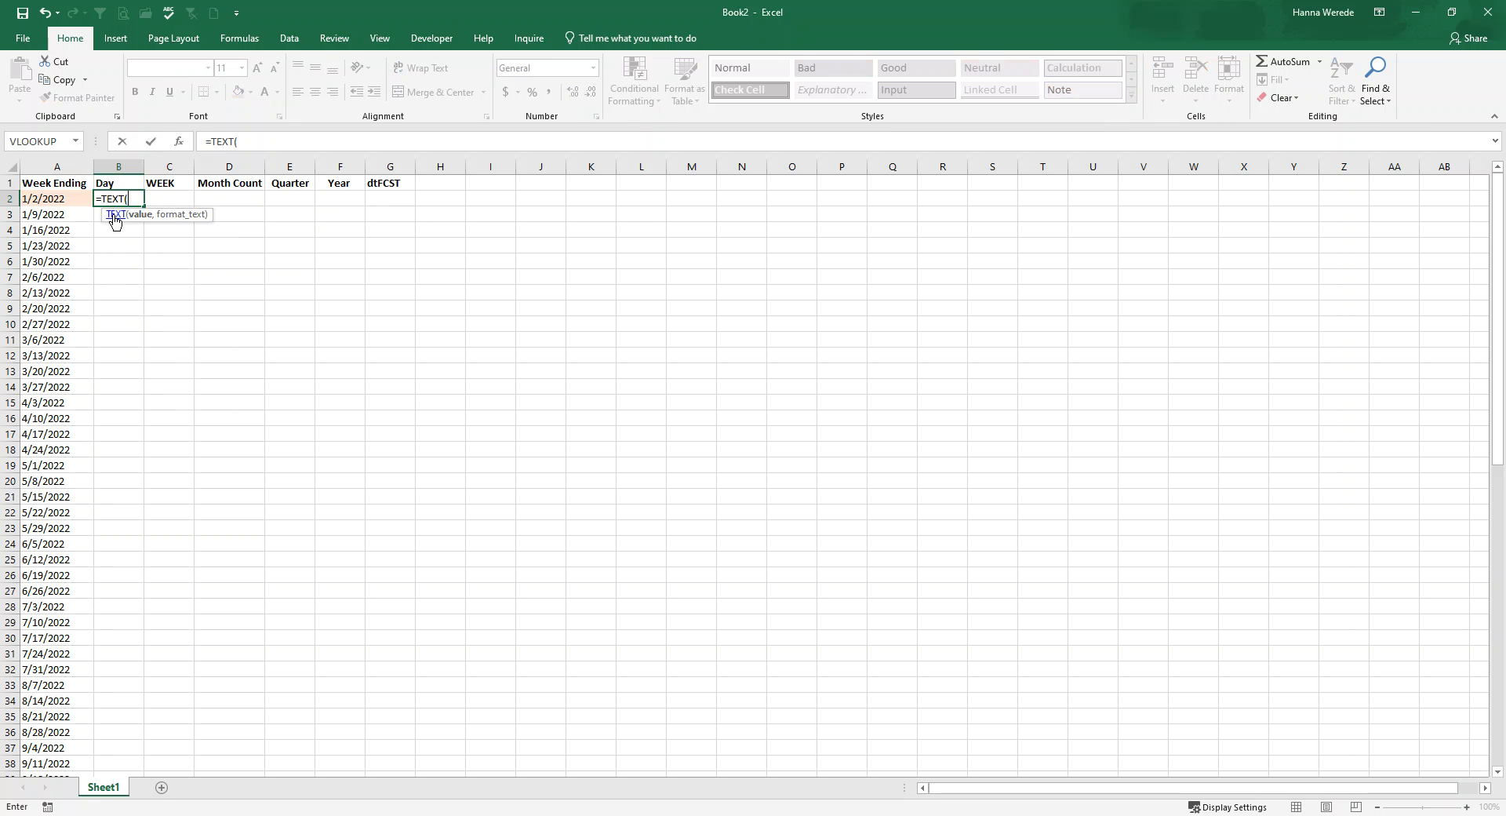
{"action": "left_click", "coordinate": [51, 199]}
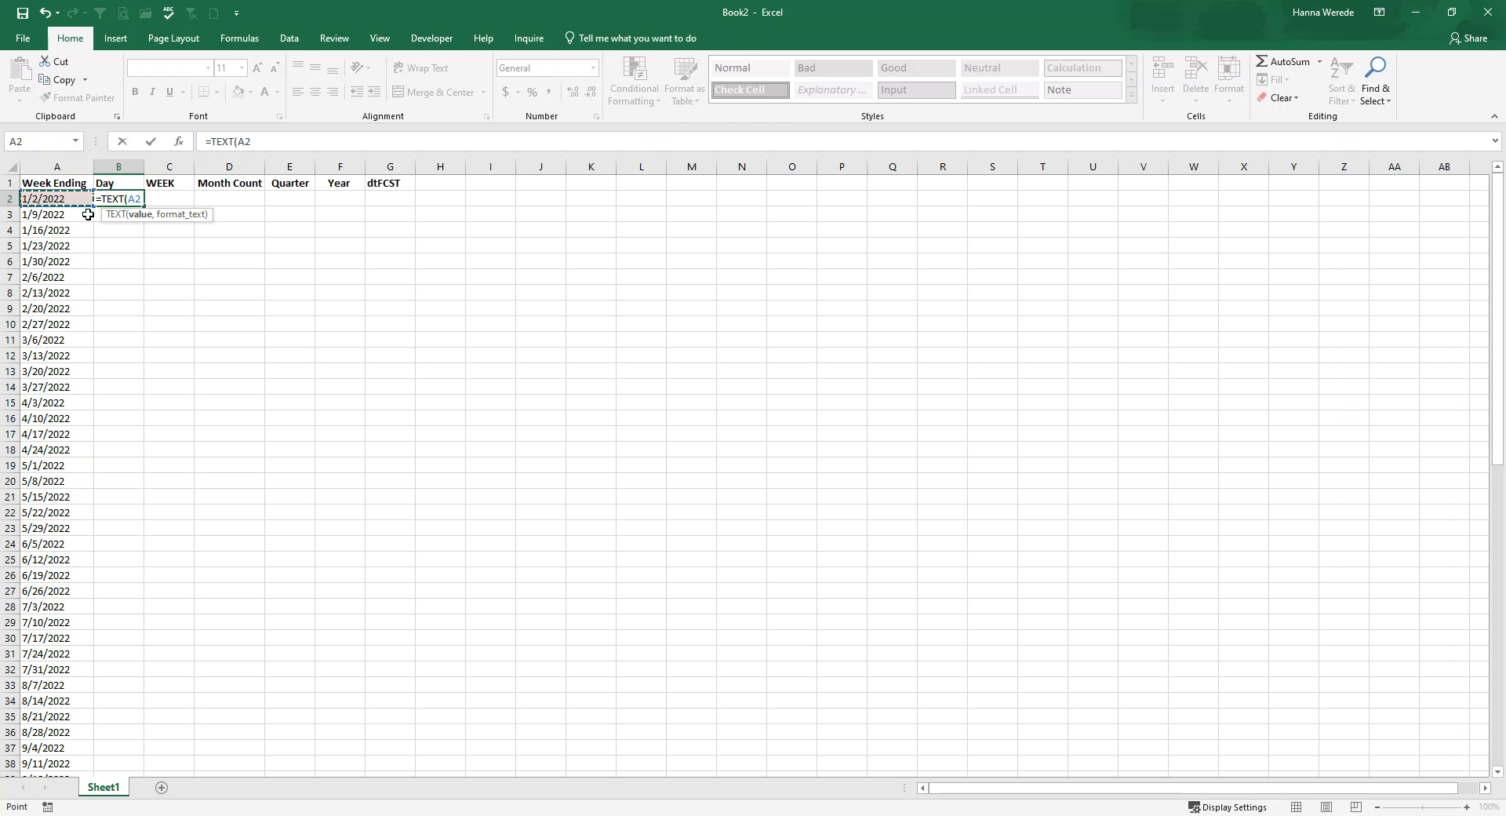
{"action": "type", "text": ",\"dddd"}
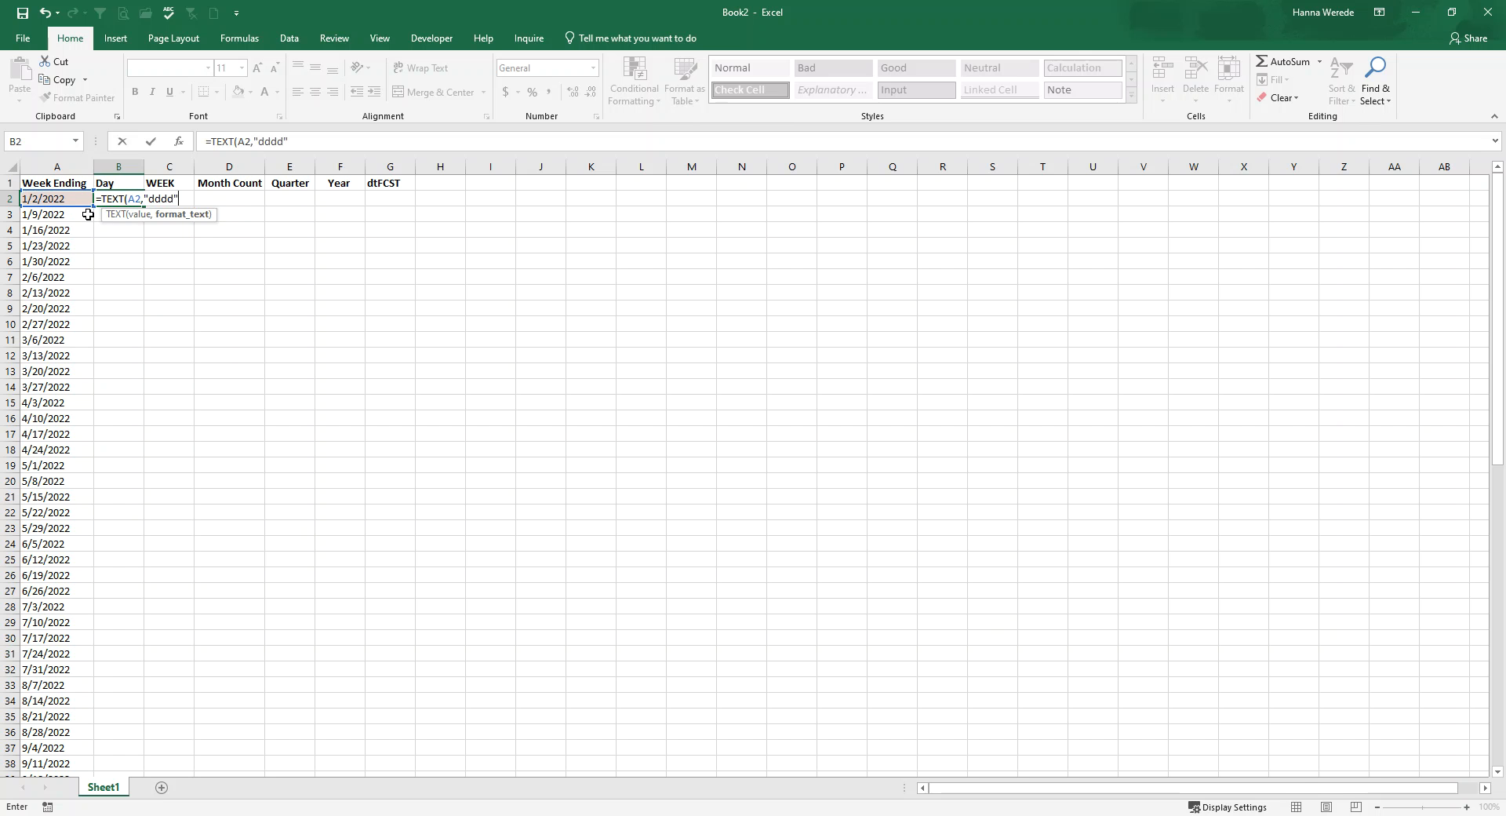
{"action": "key", "text": "Return"}
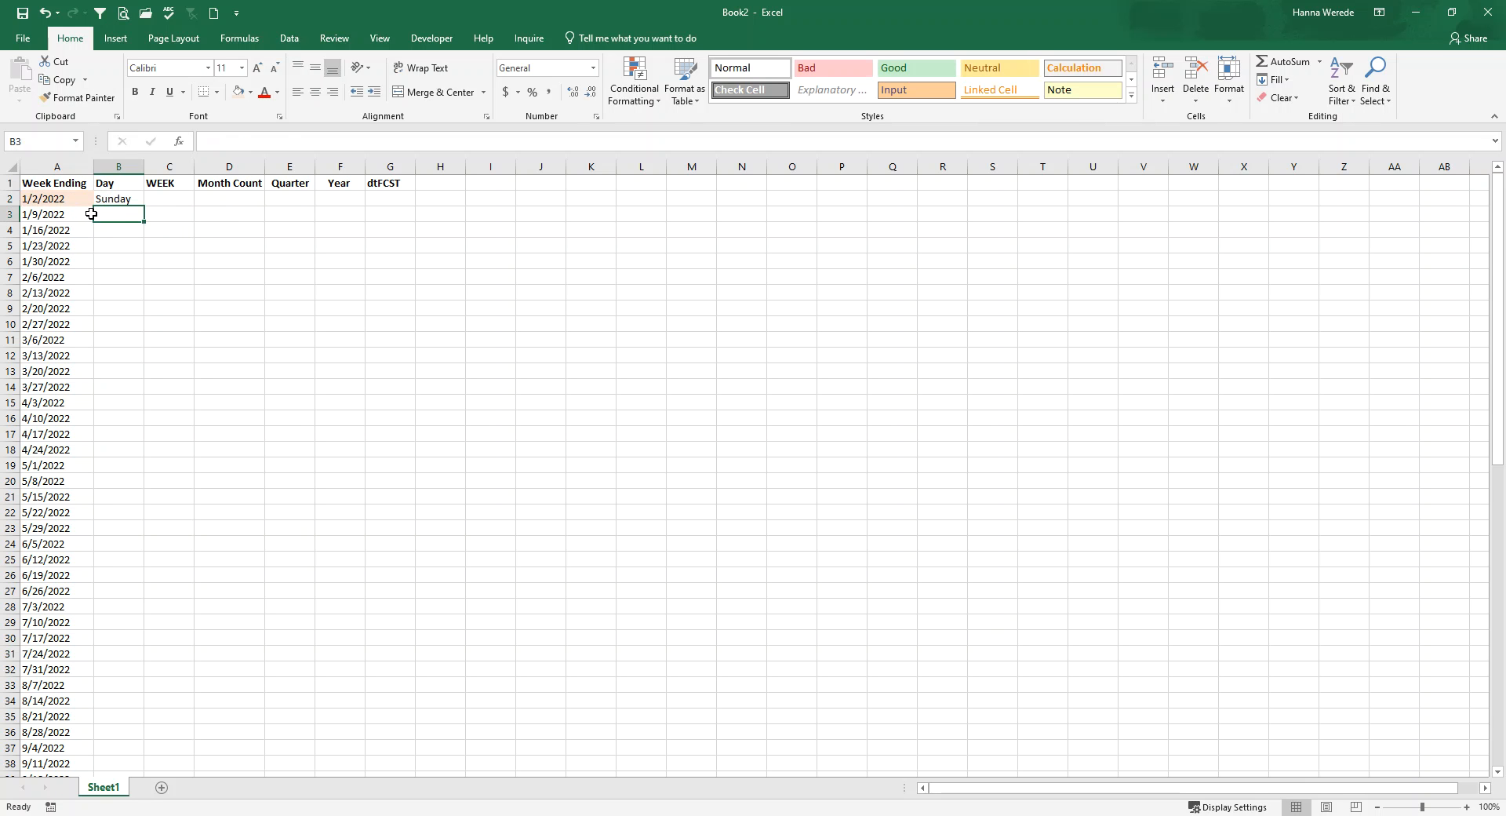
{"action": "left_click", "coordinate": [129, 200]}
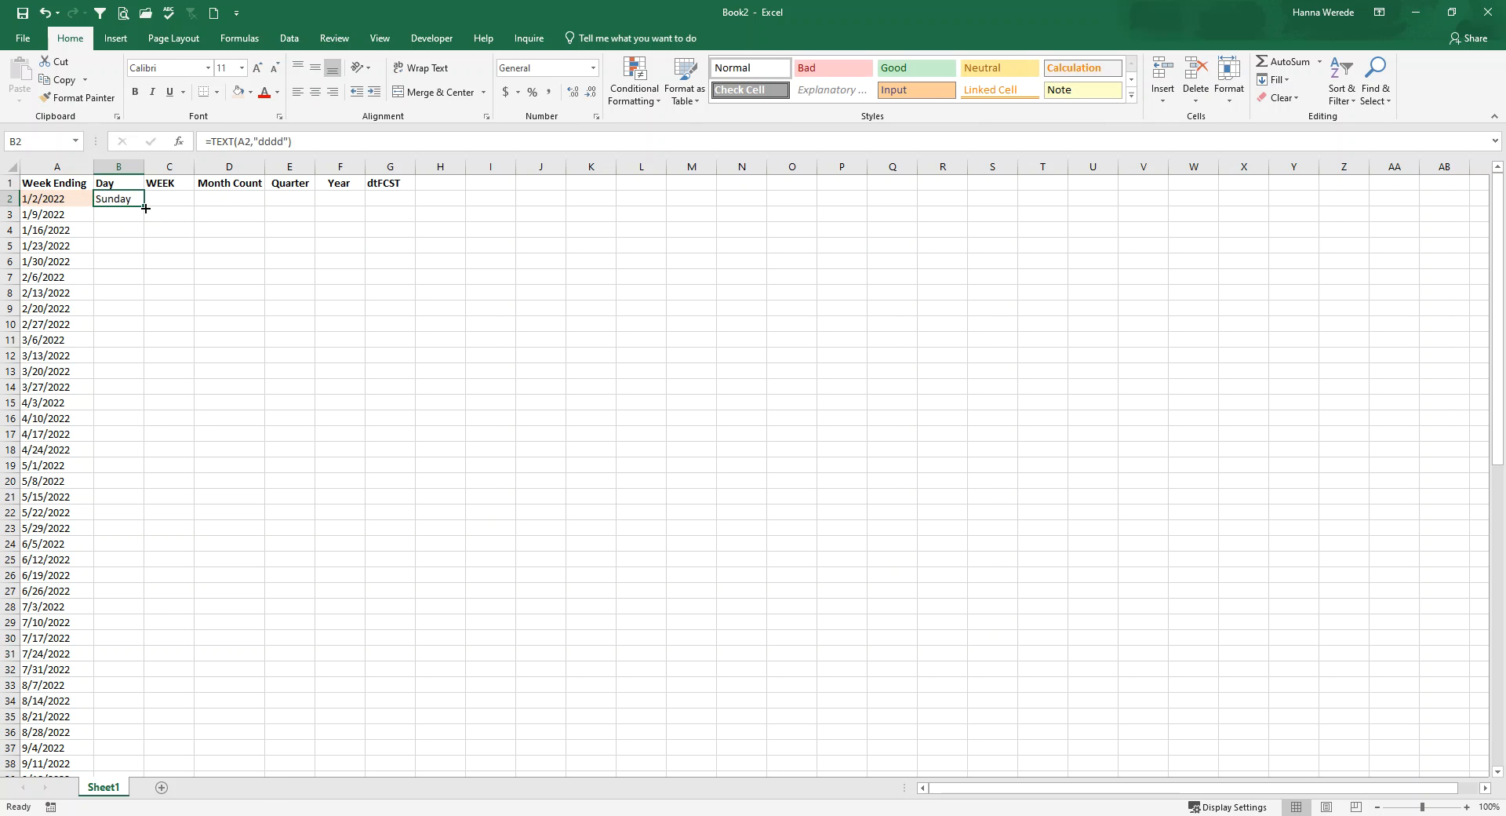
Step: Fill the weekday formula in B2 down the Day column through row 77
{"action": "double_click", "coordinate": [145, 208]}
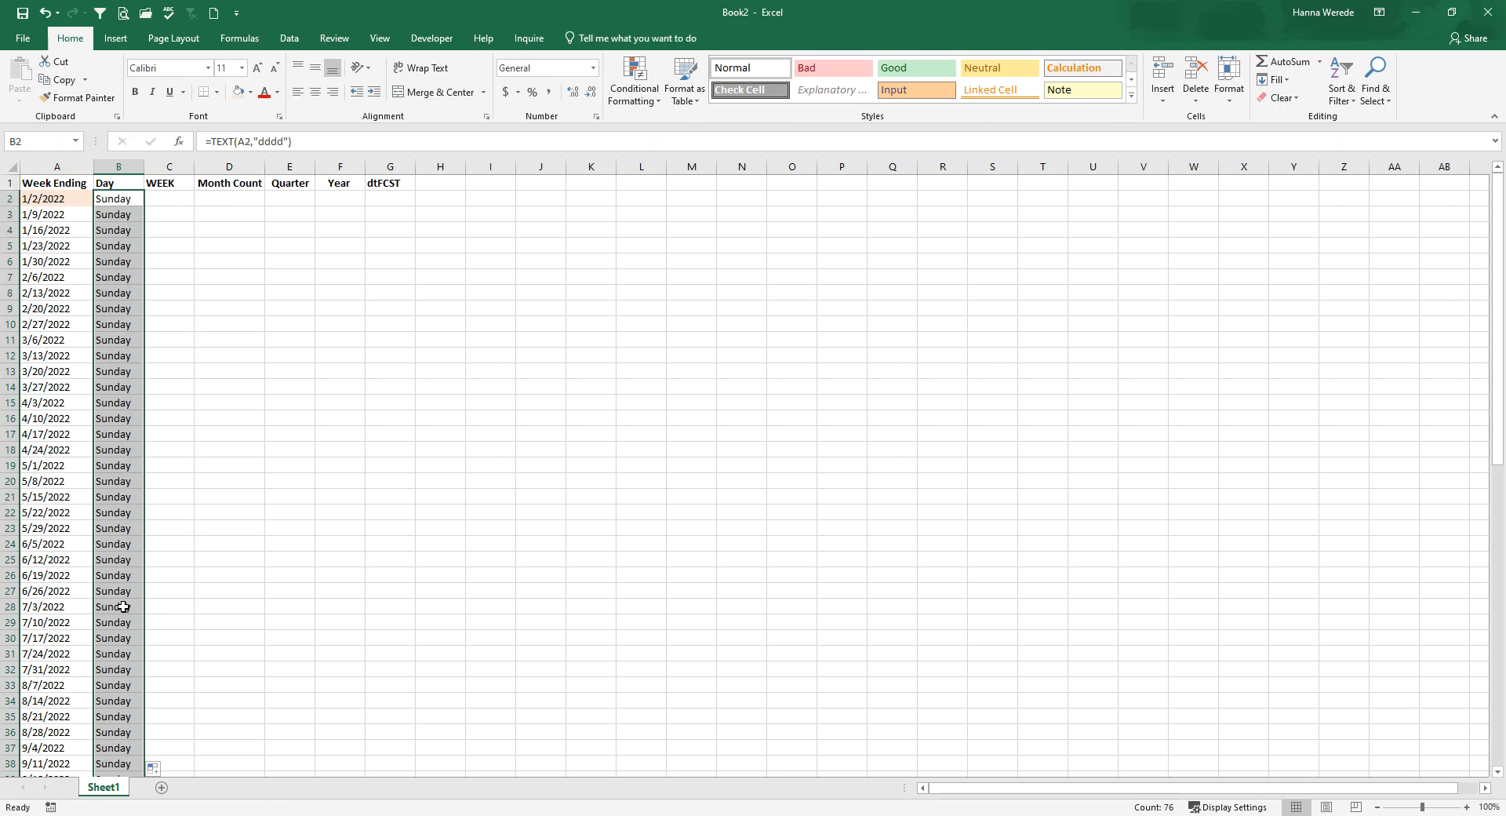
{"action": "scroll", "coordinate": [101, 499], "scroll_direction": "down", "scroll_amount": 11}
{"action": "scroll", "coordinate": [101, 496], "scroll_direction": "up", "scroll_amount": 11}
Step: Test the Day column by changing the formula in A11 to =A10+5, and restore A11 by filling down from A10
{"action": "left_click", "coordinate": [61, 342]}
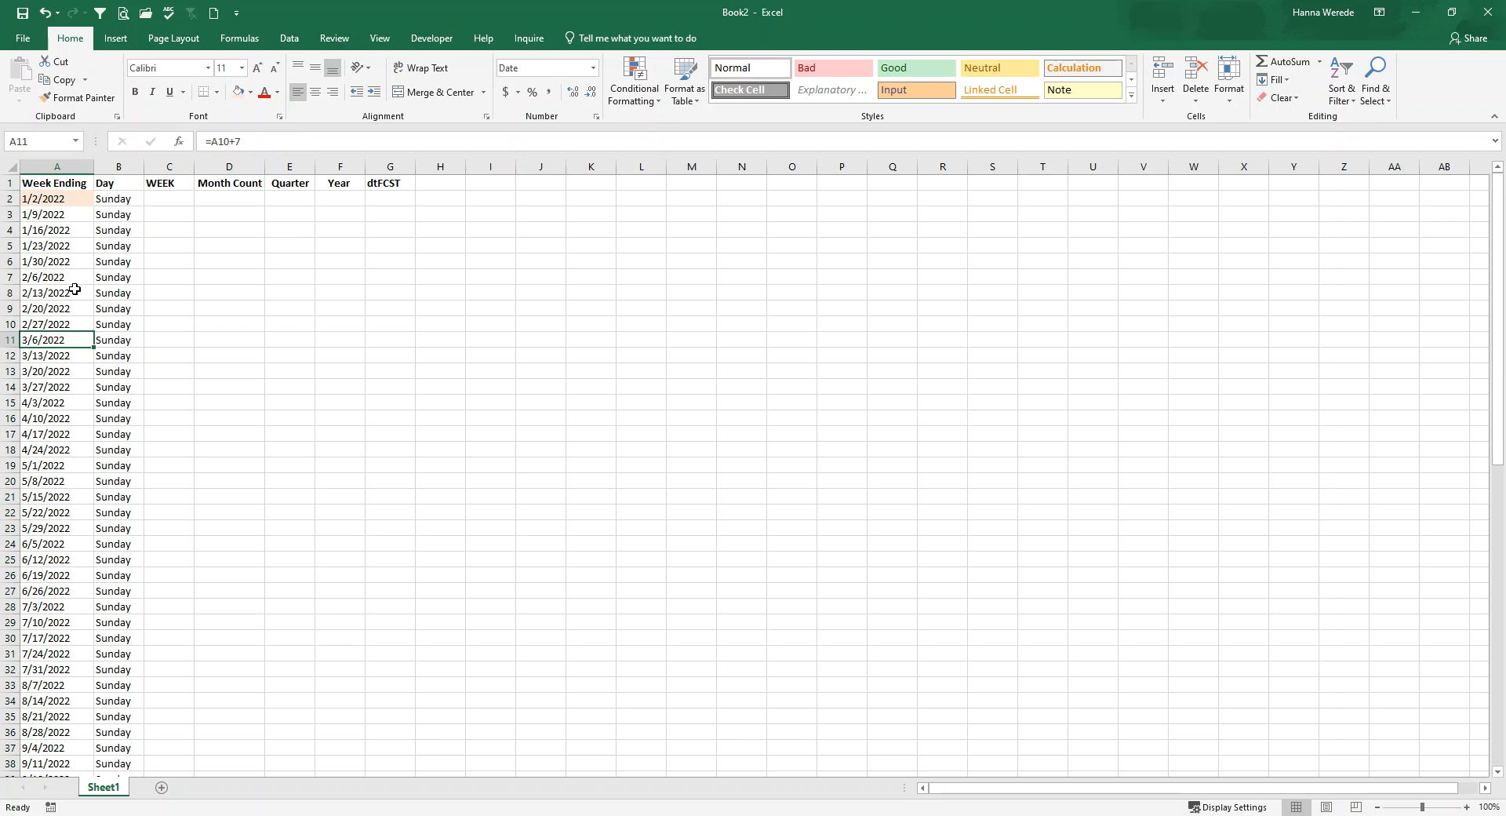
{"action": "left_click", "coordinate": [256, 144]}
{"action": "key", "text": "BackSpace"}
{"action": "type", "text": "5"}
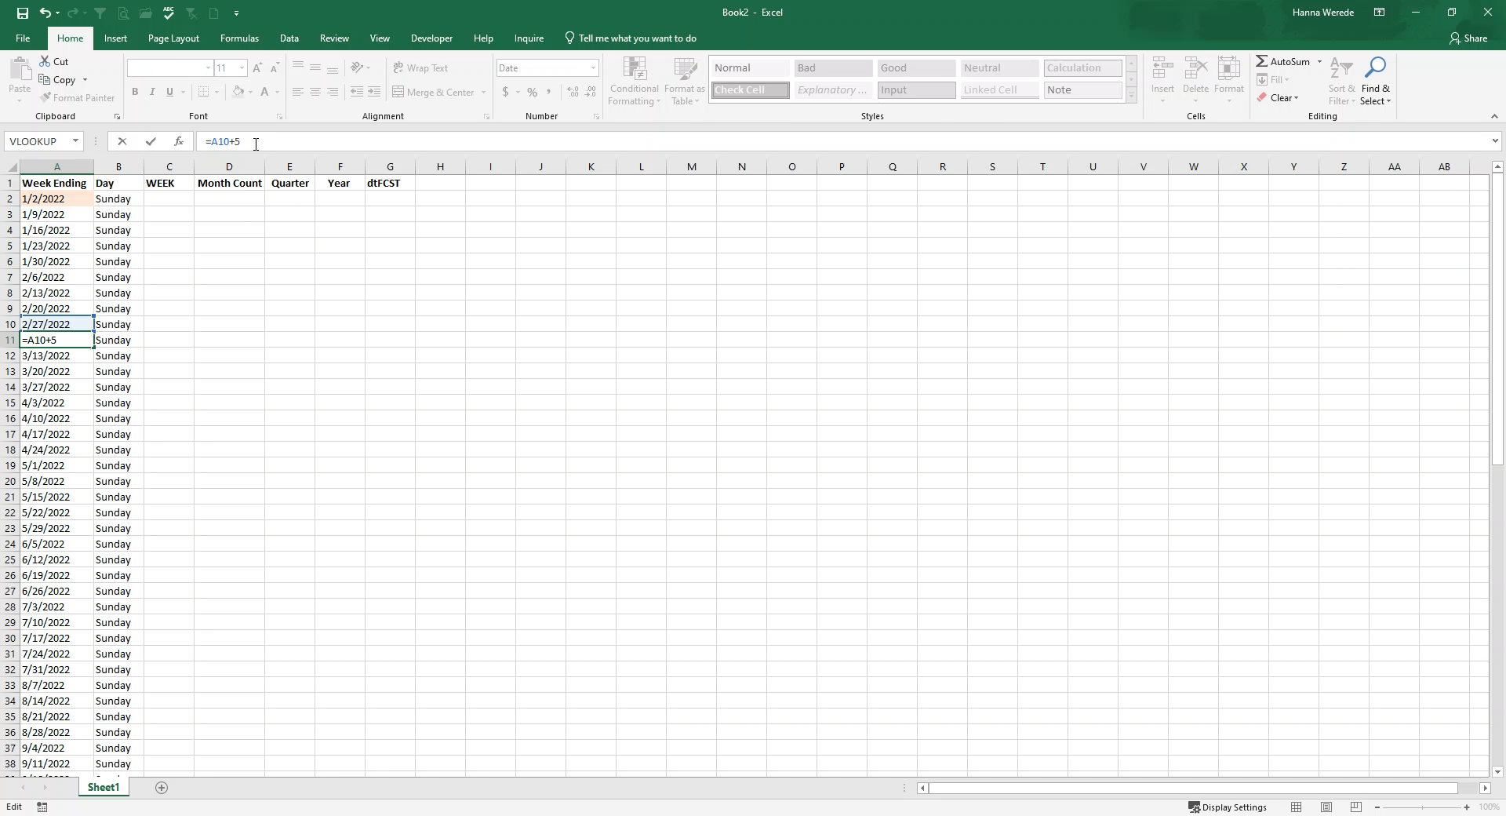
{"action": "key", "text": "Return"}
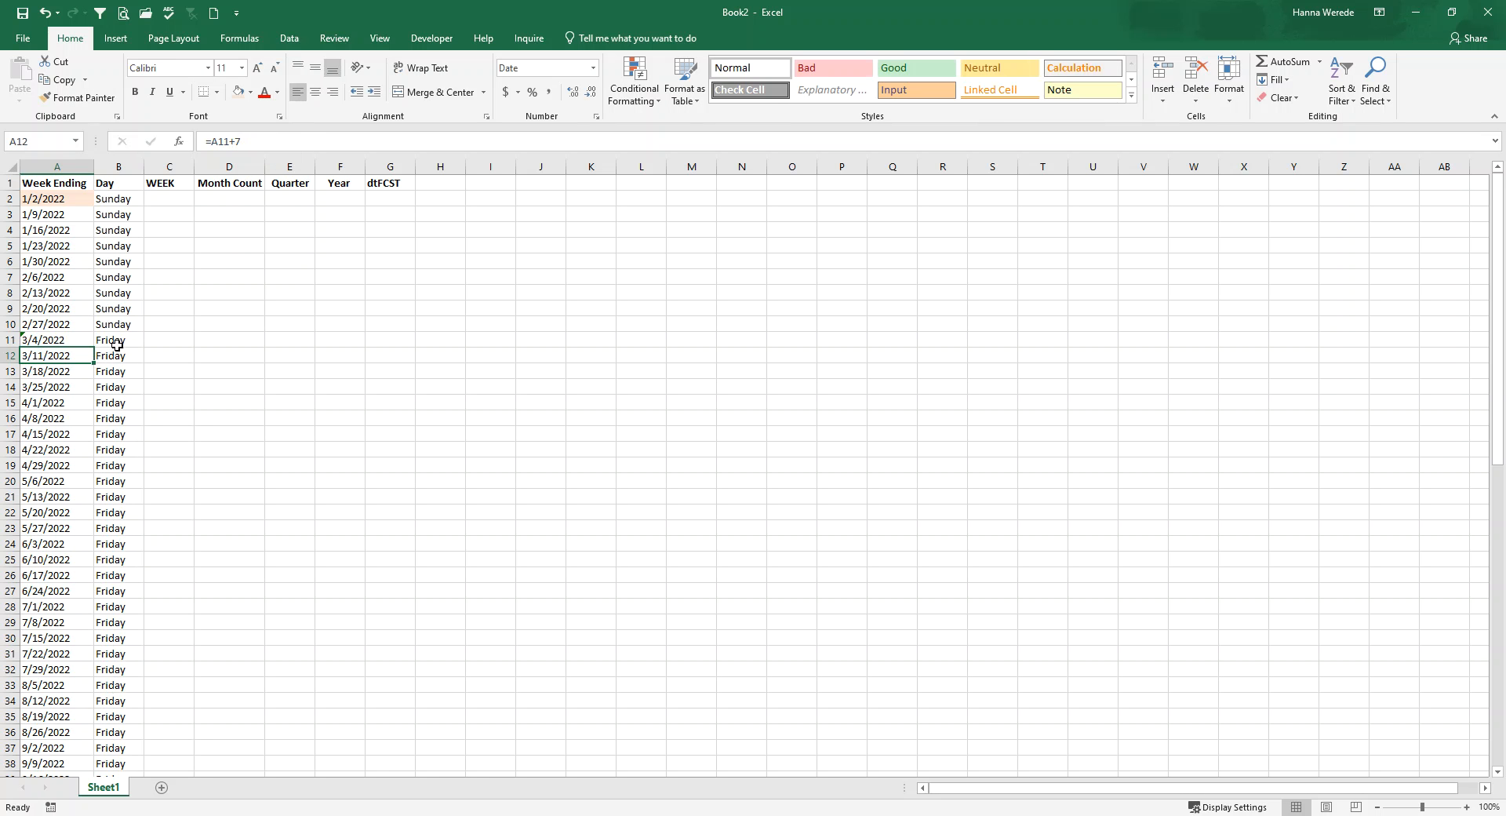
{"action": "left_click", "coordinate": [64, 325]}
{"action": "left_click_drag", "start_coordinate": [94, 331], "coordinate": [87, 348]}
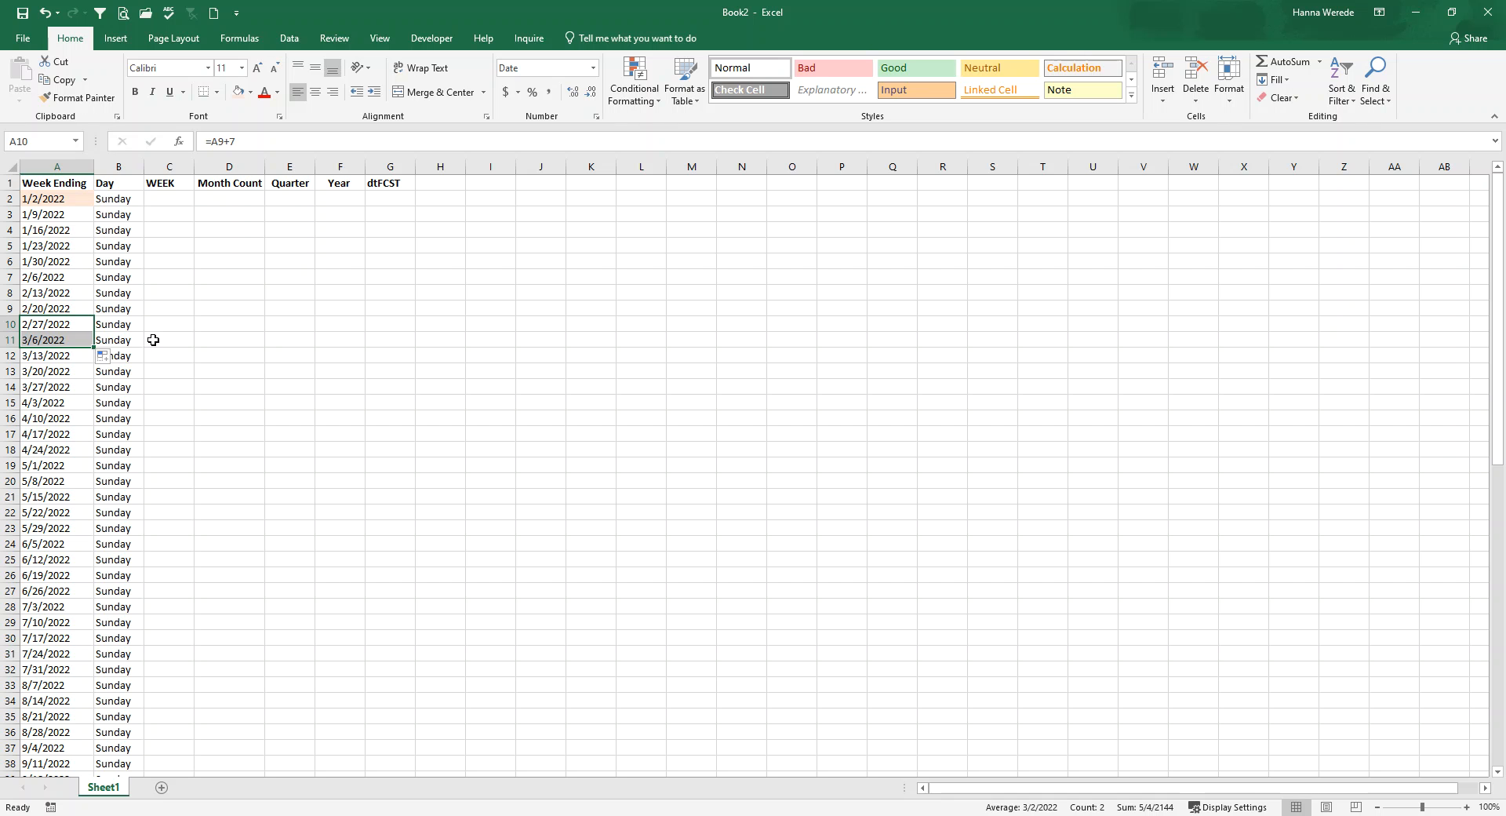
Step: Enter 1 in cell C2 as the first number of the WEEK column
{"action": "left_click", "coordinate": [167, 204]}
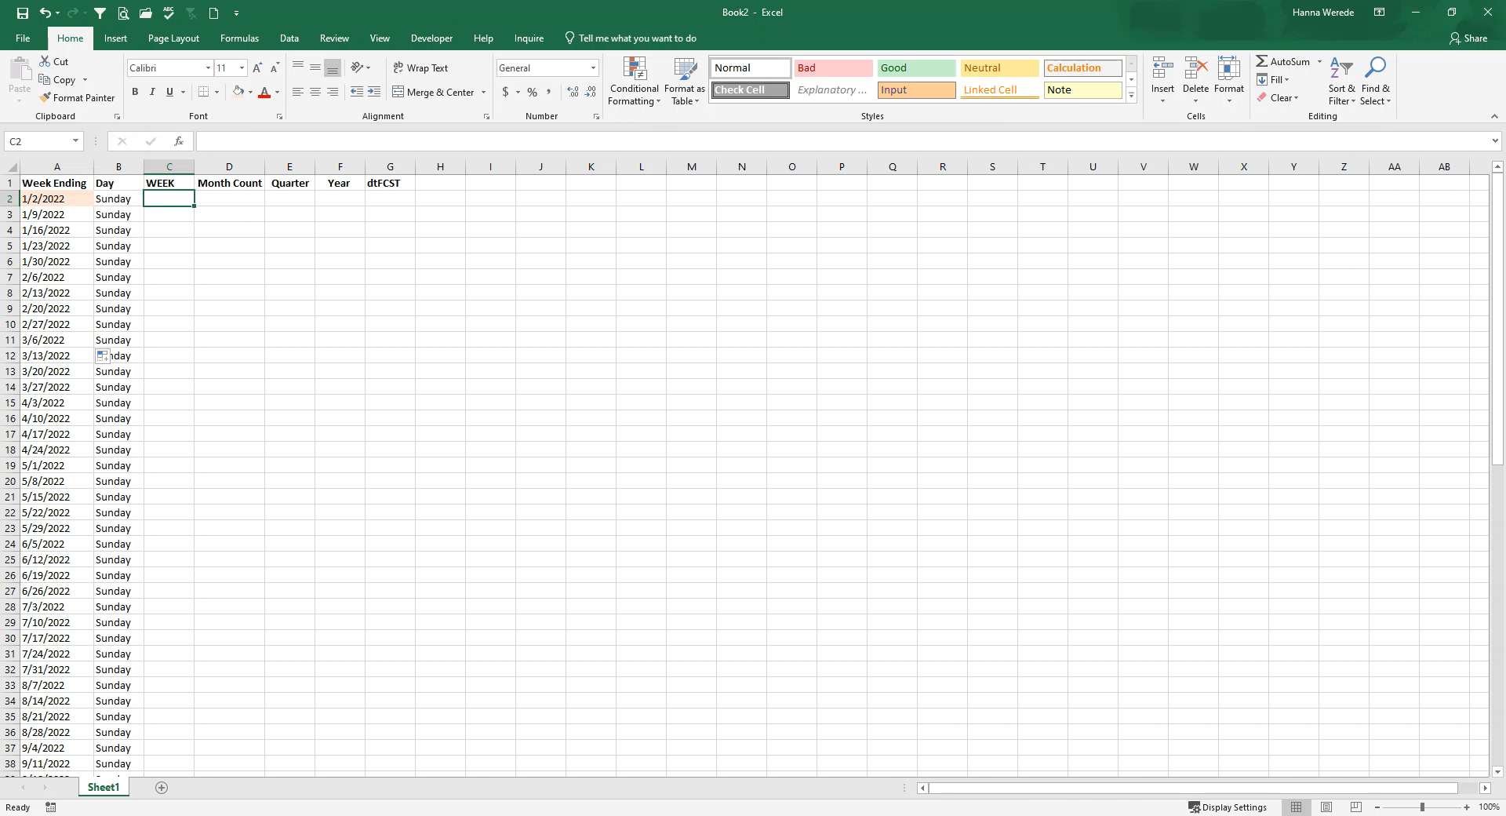
{"action": "key", "text": "alt+Tab"}
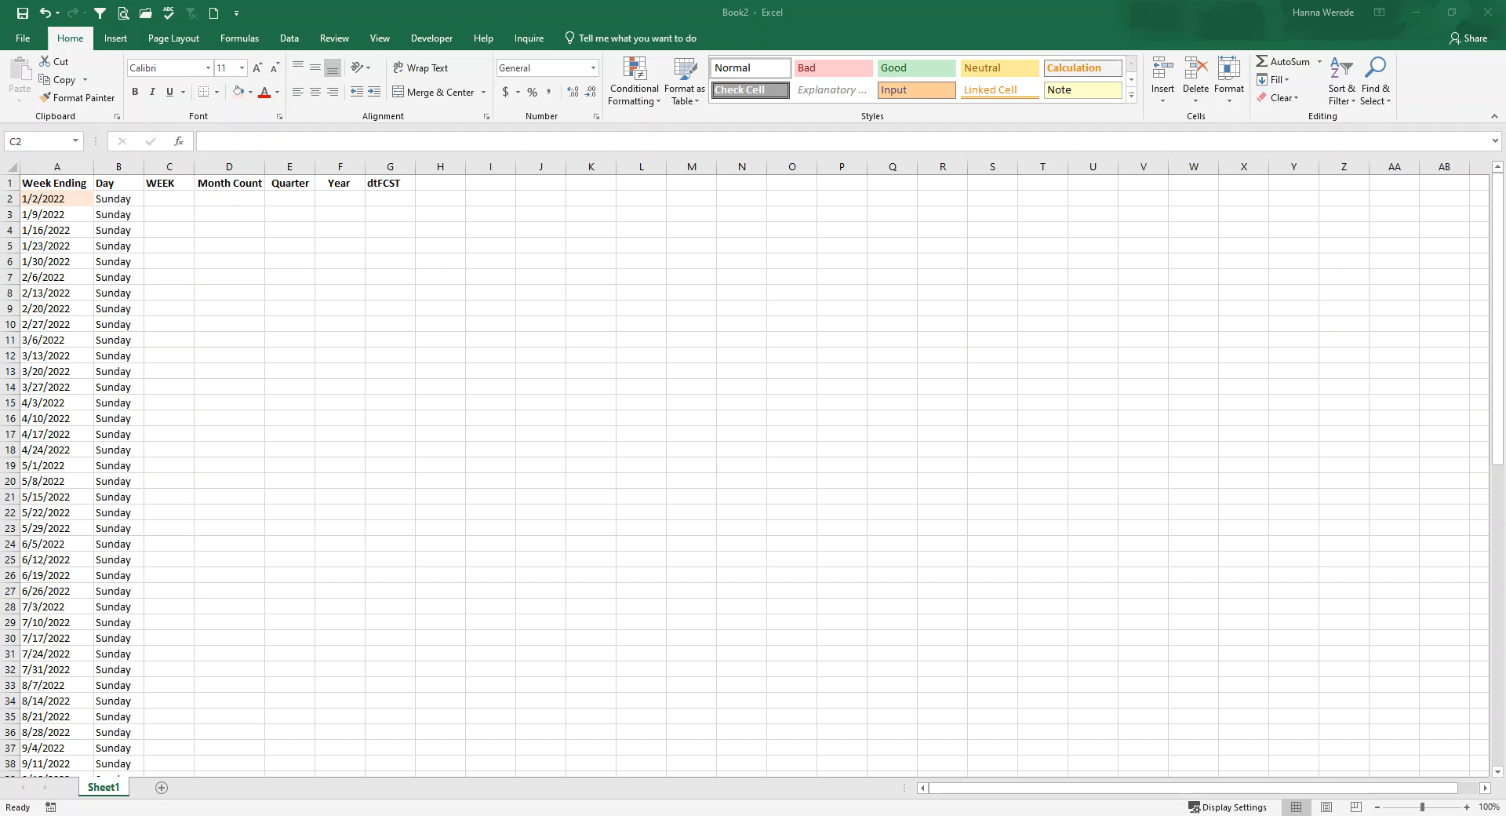
{"action": "left_click", "coordinate": [174, 204]}
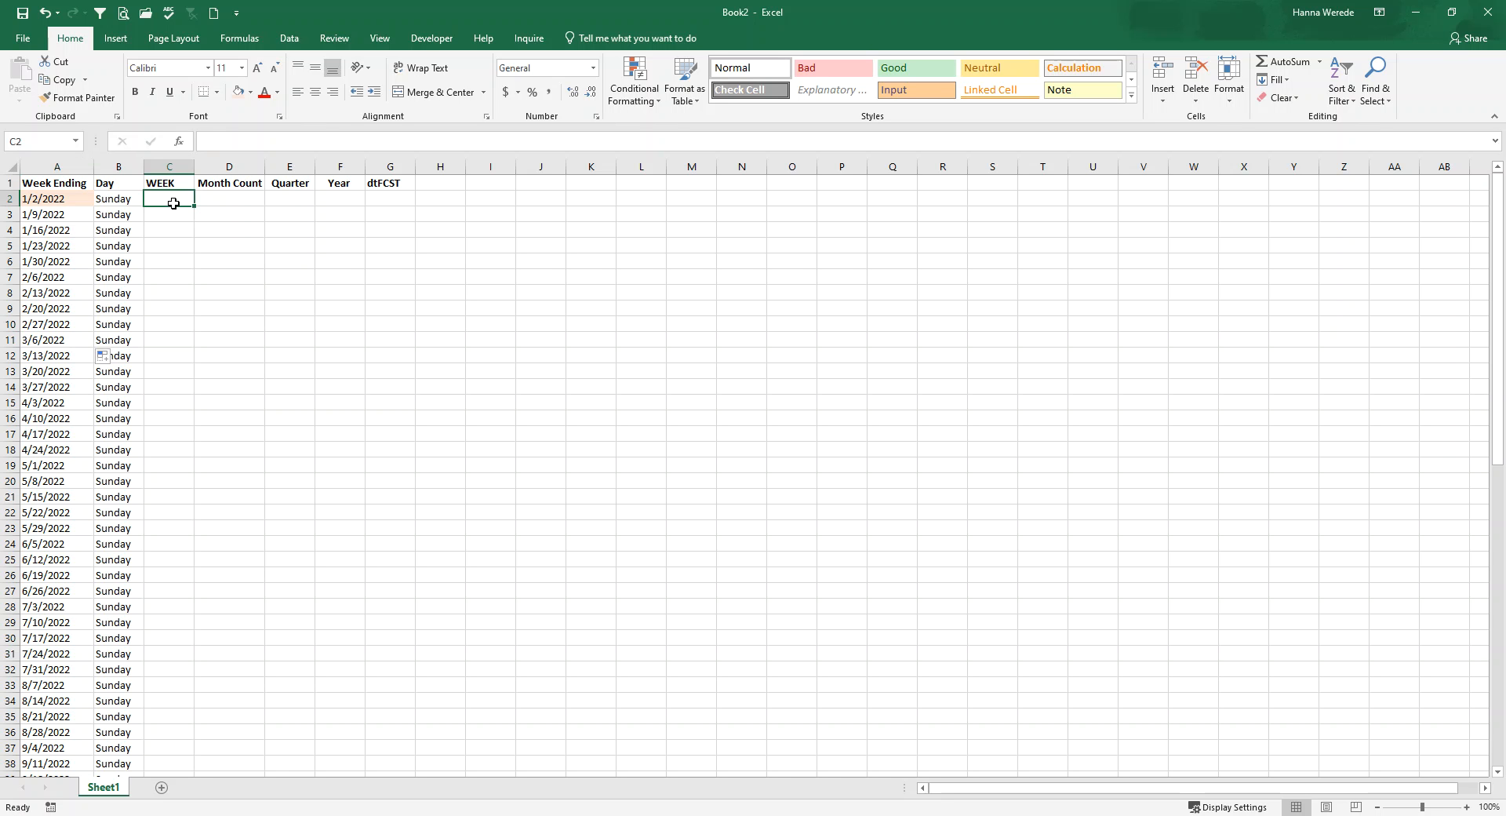
{"action": "type", "text": "1"}
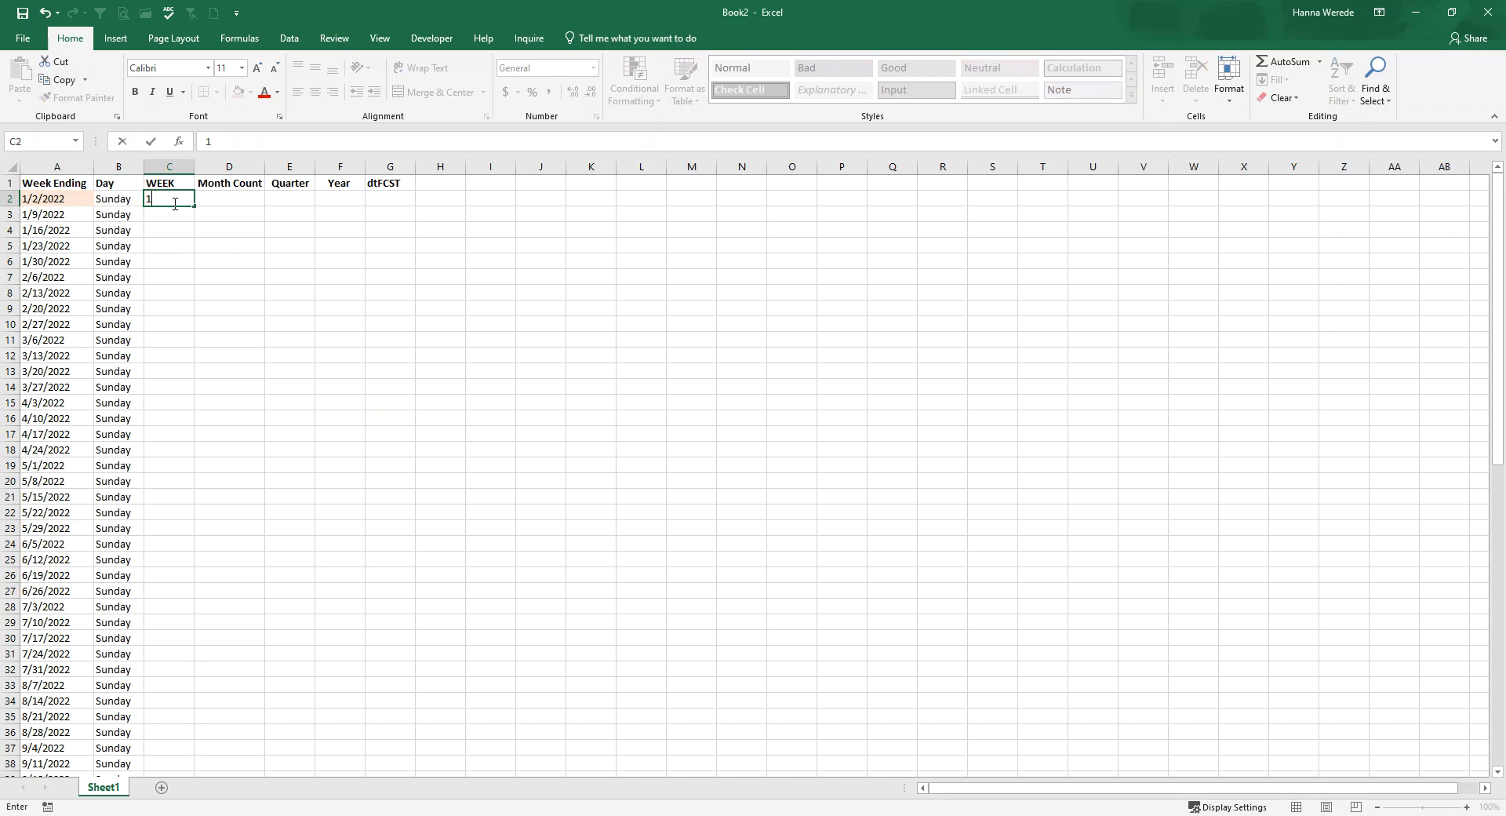
{"action": "key", "text": "Return"}
Step: Center-align the whole WEEK column
{"action": "left_click", "coordinate": [162, 196]}
{"action": "left_click", "coordinate": [169, 167]}
{"action": "left_click", "coordinate": [315, 91]}
{"action": "left_click", "coordinate": [179, 197]}
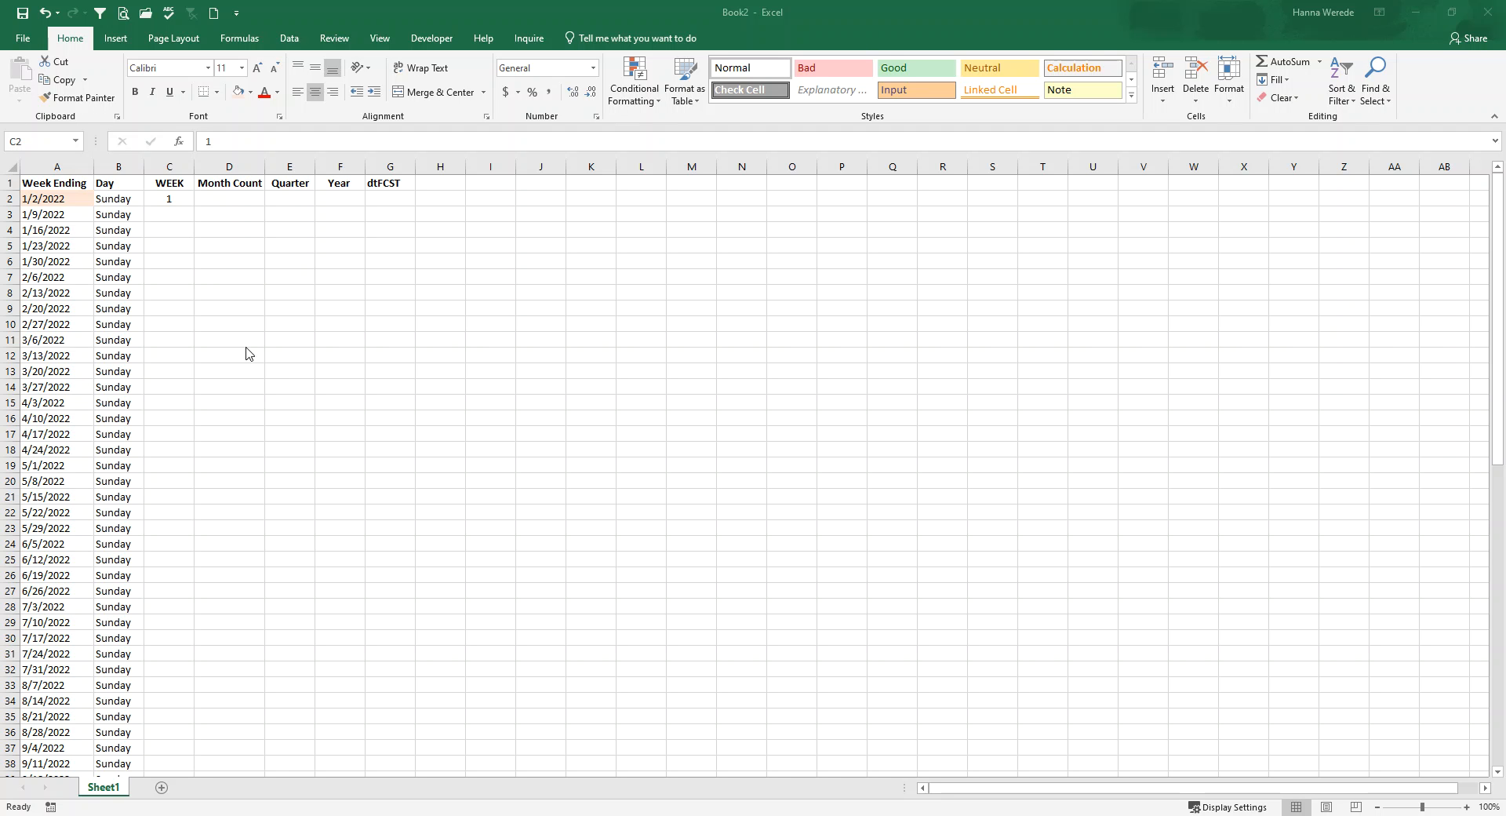
Step: Enter an IF formula in cell C3 that returns 1 when C2+1 is greater than 52
{"action": "left_click", "coordinate": [171, 203]}
{"action": "left_click", "coordinate": [170, 213]}
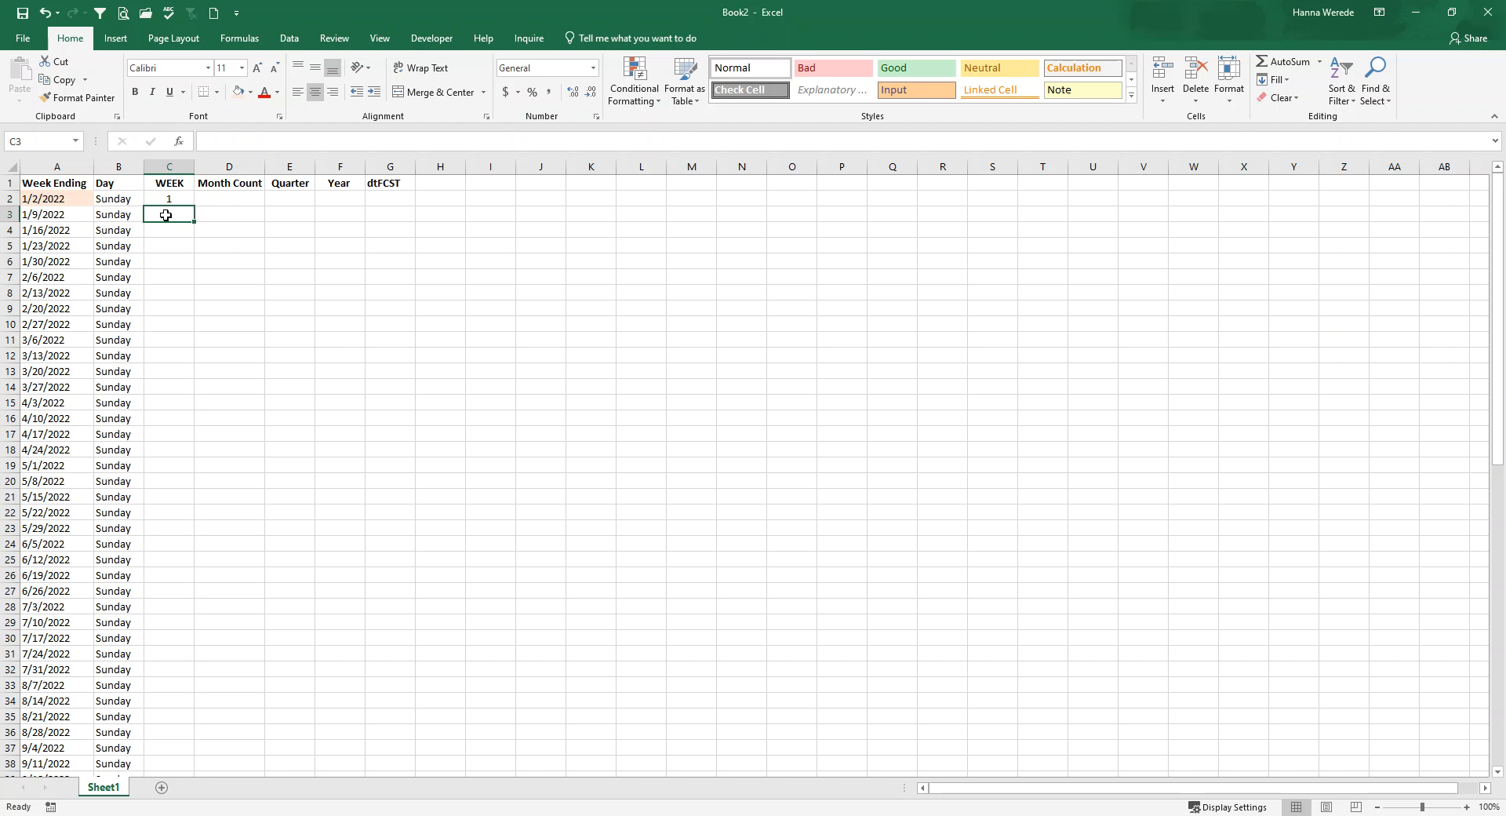
{"action": "type", "text": "="}
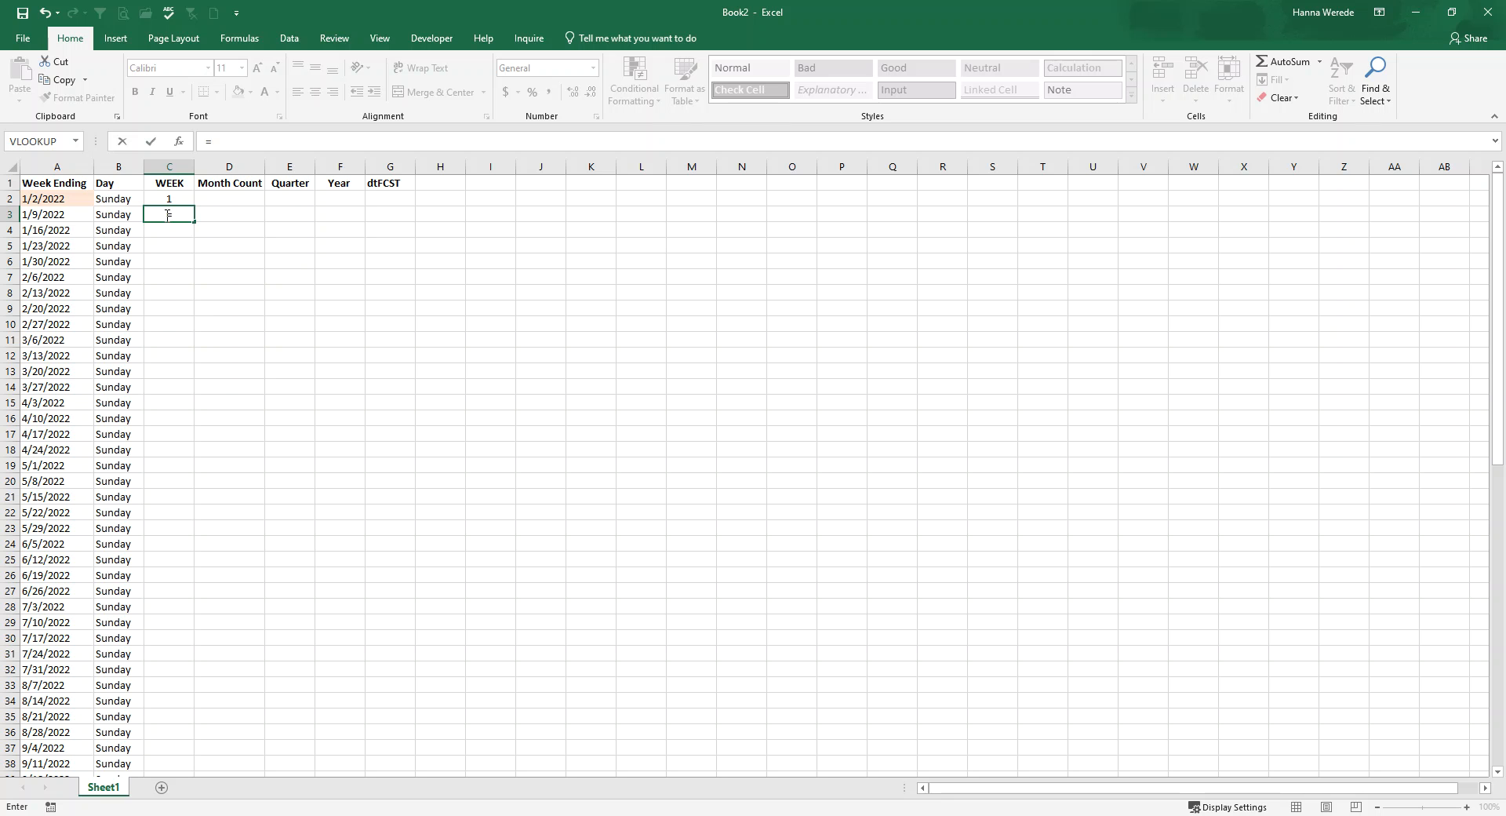
{"action": "type", "text": "if"}
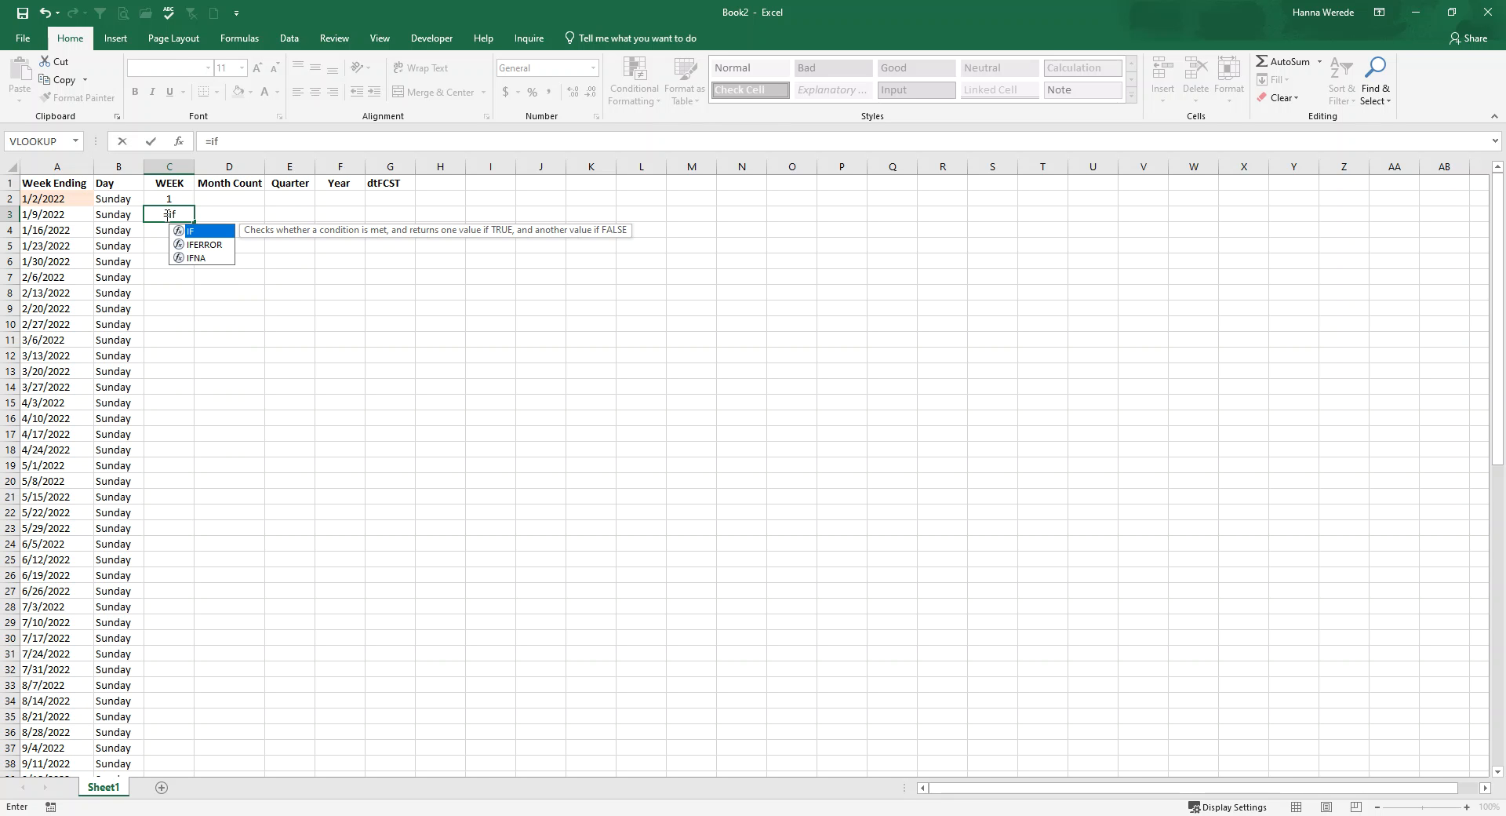
{"action": "type", "text": "("}
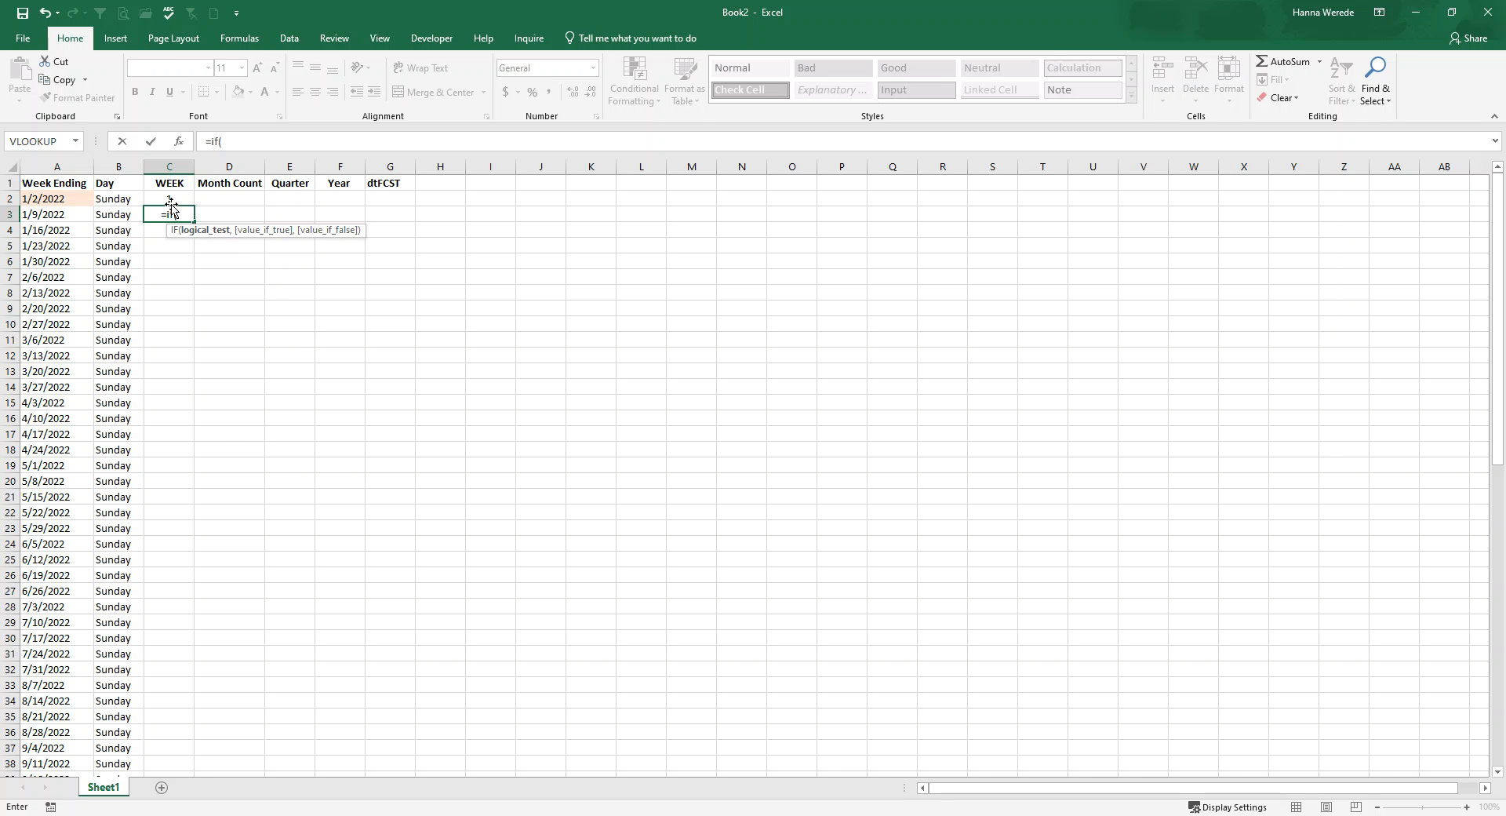
{"action": "left_click", "coordinate": [171, 200]}
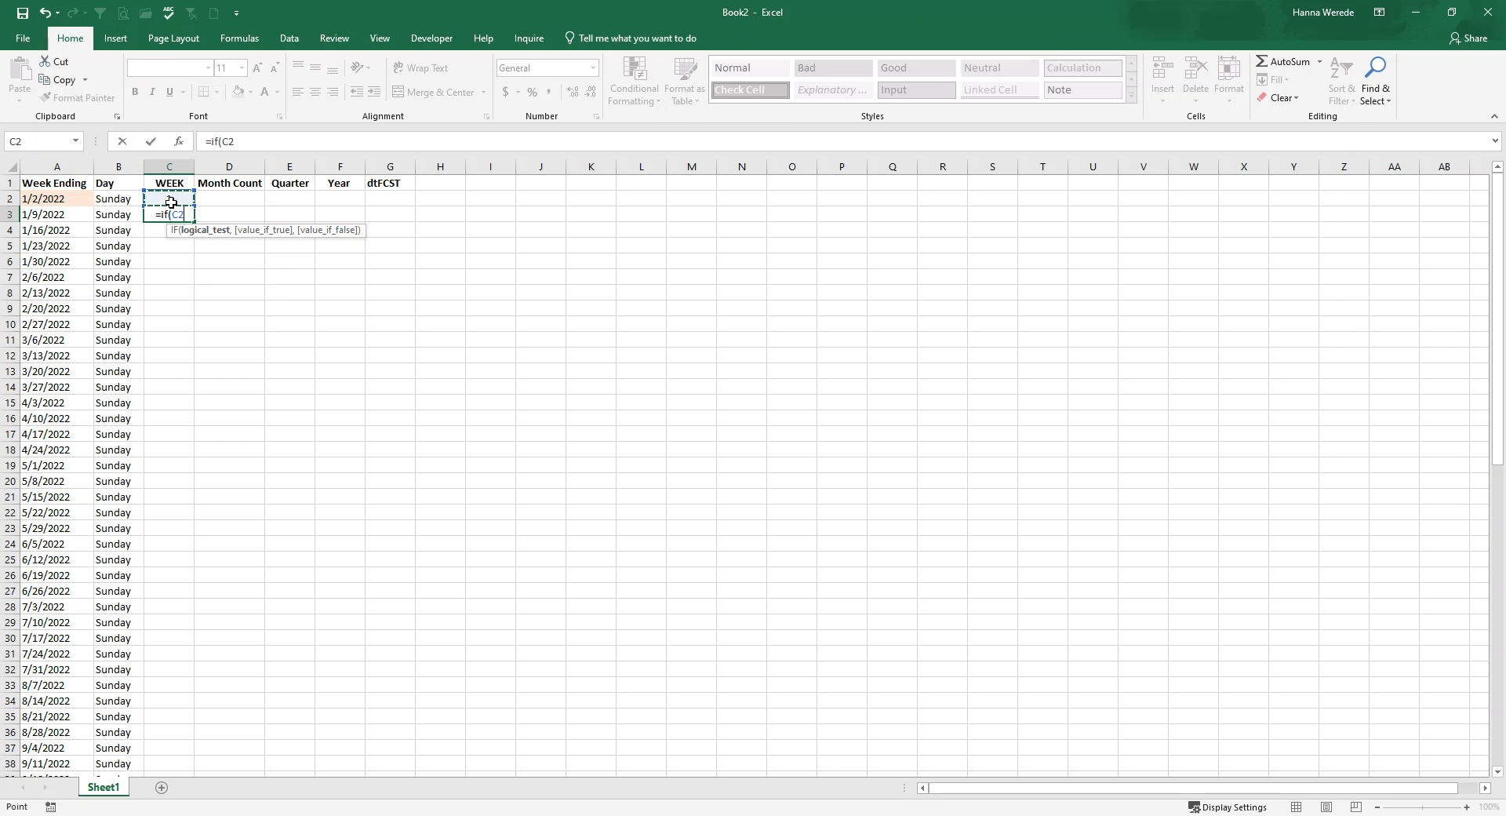
{"action": "type", "text": "+1"}
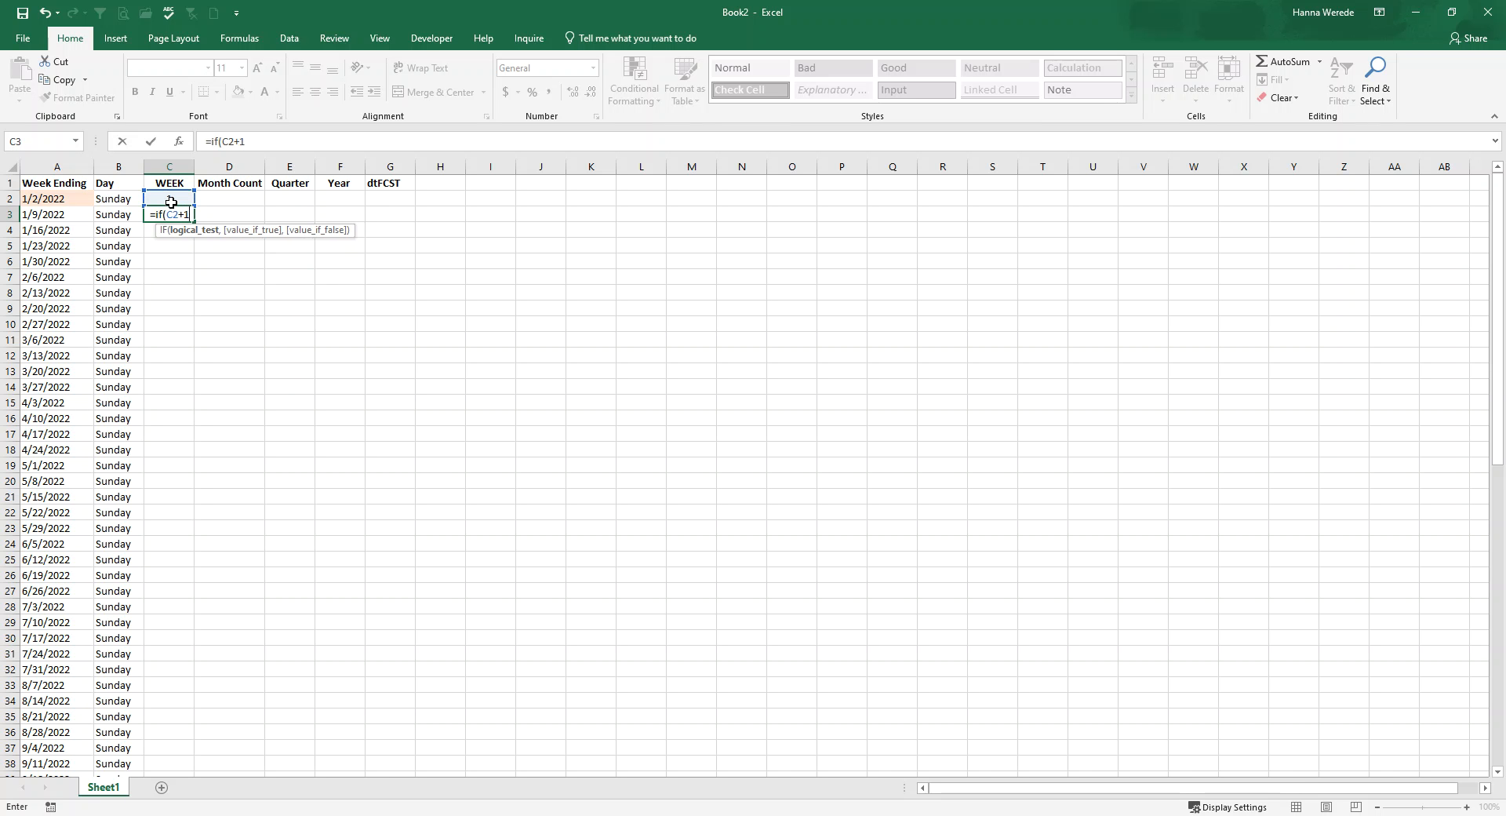
{"action": "type", "text": ">"}
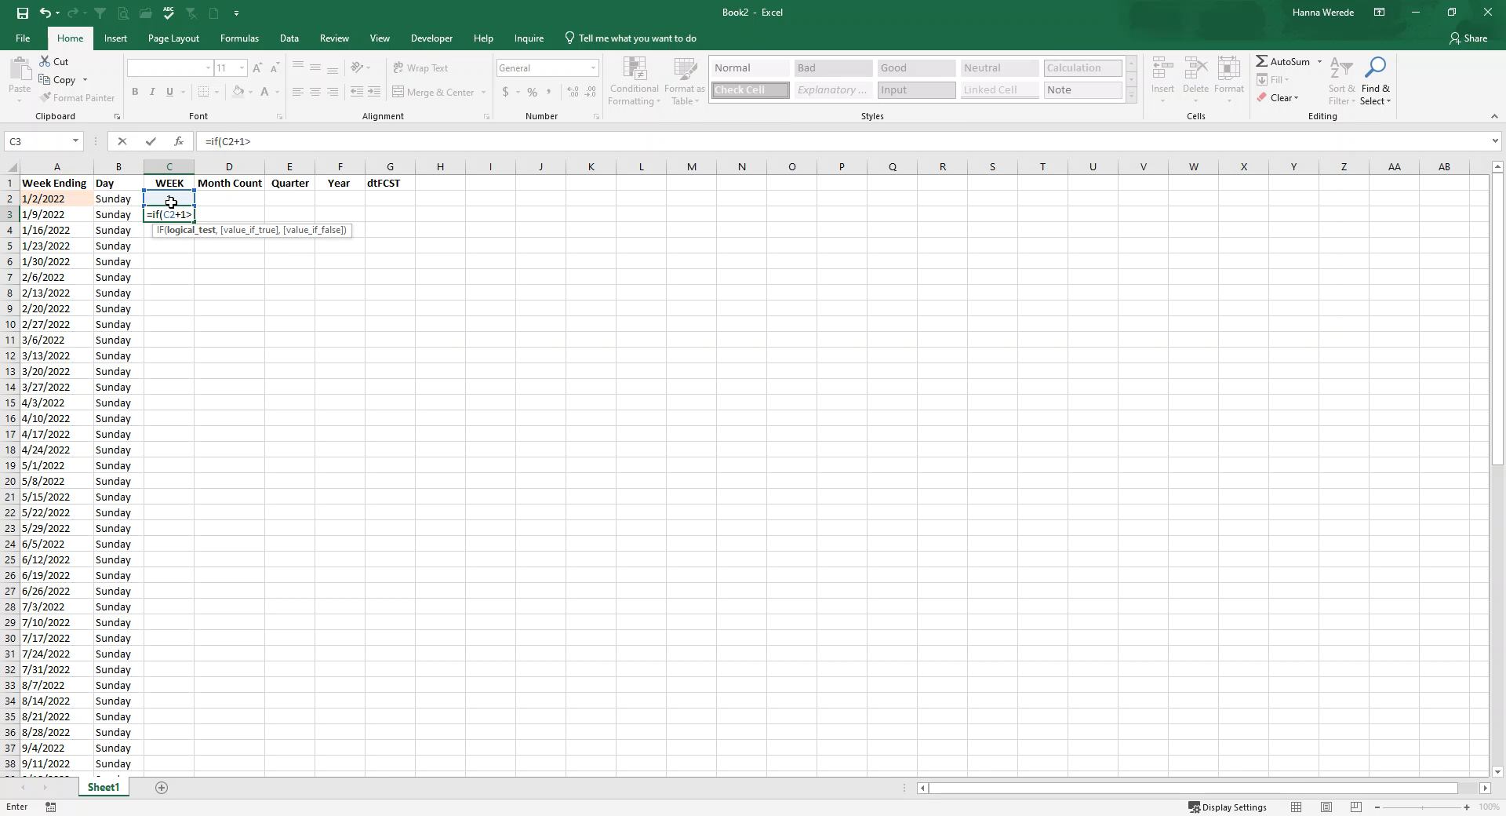
{"action": "type", "text": "5"}
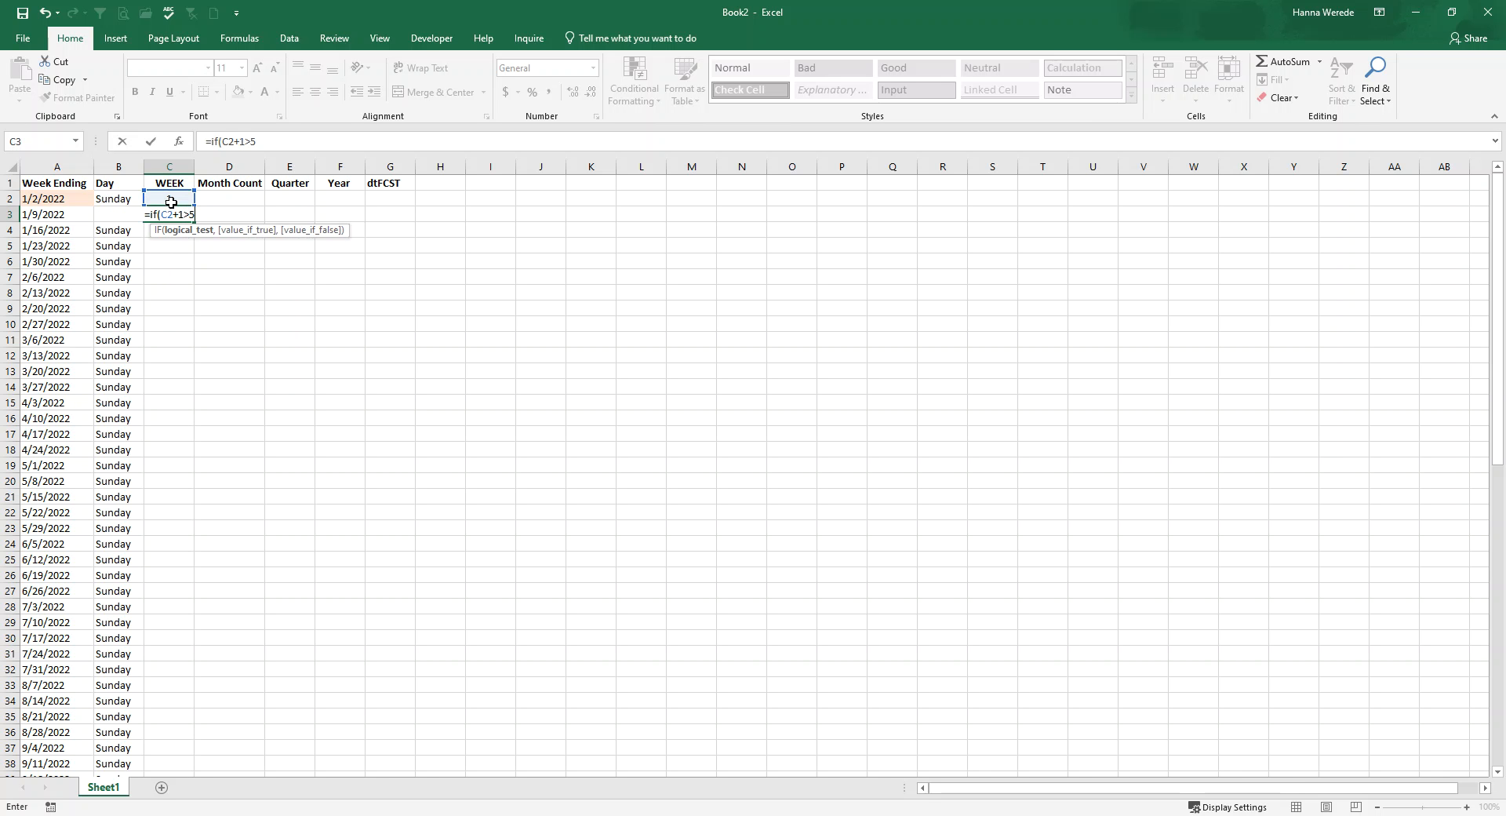
{"action": "type", "text": "2"}
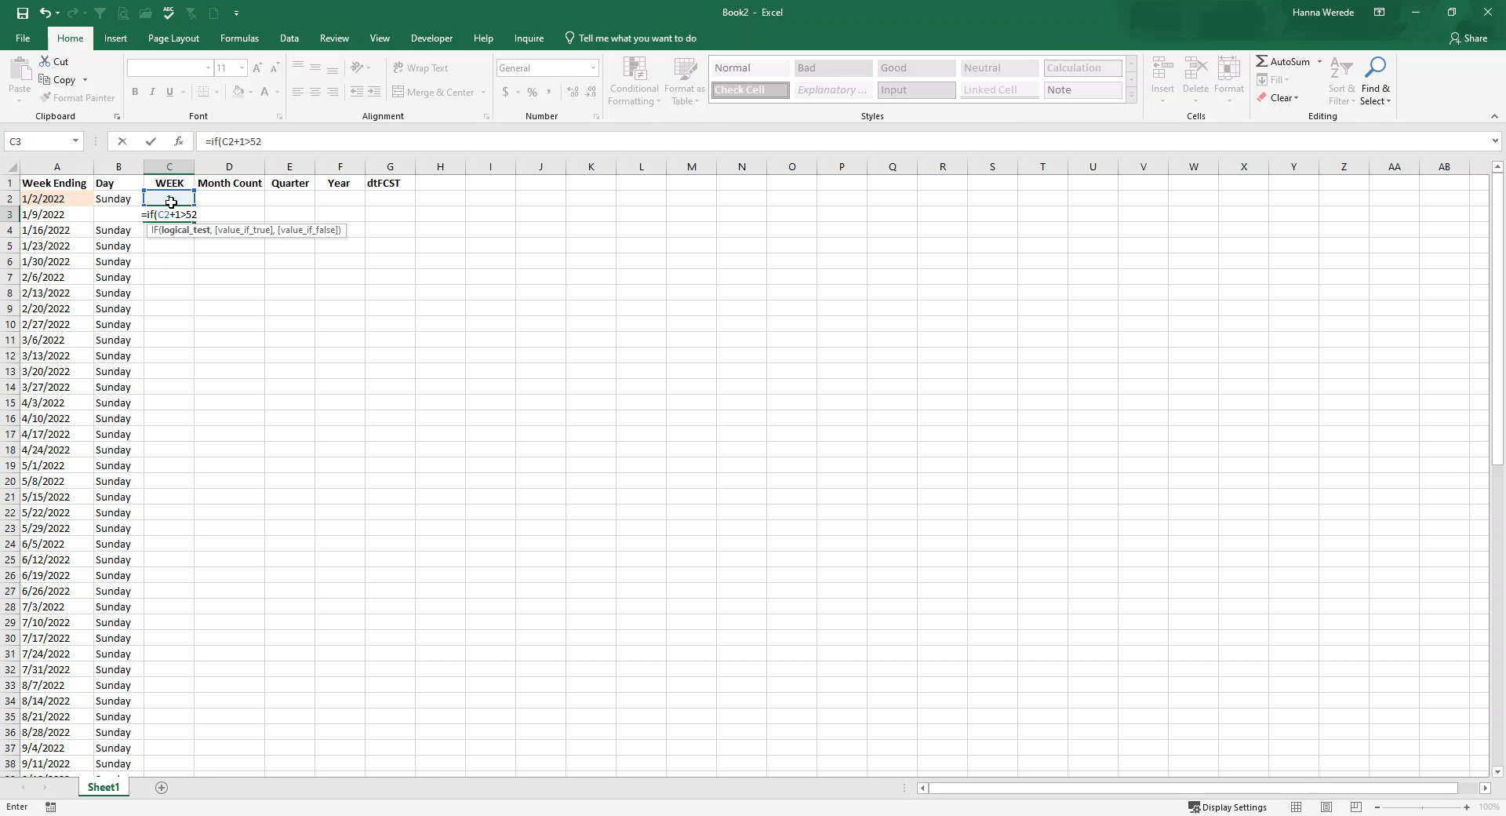
{"action": "type", "text": ",1"}
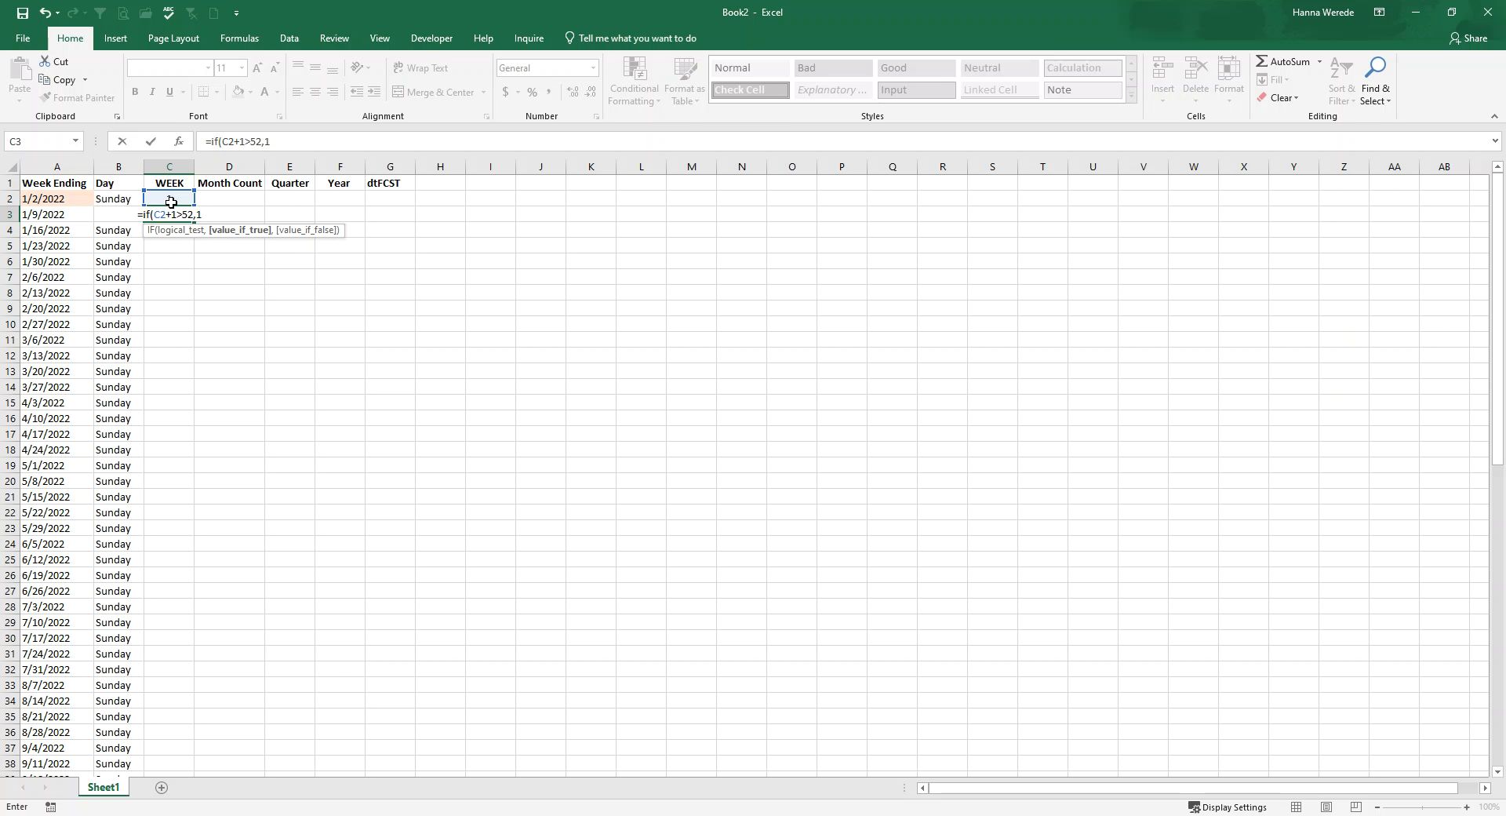
{"action": "left_click", "coordinate": [162, 196]}
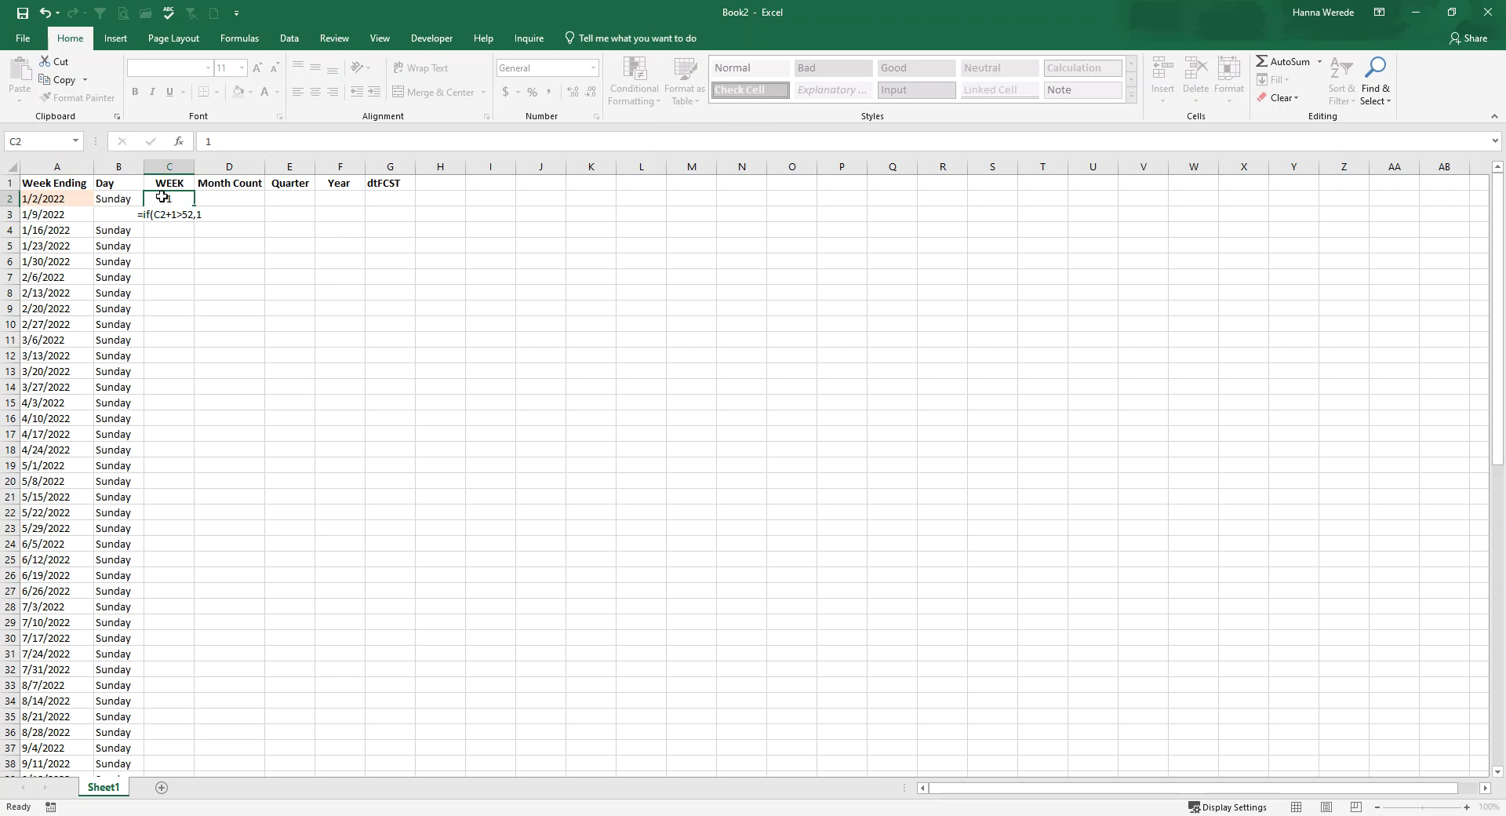
Step: Add C2+1 as the value-if-false argument in C3, making the formula =IF(C2+1>52,1,C2+1)
{"action": "left_click", "coordinate": [161, 214]}
{"action": "left_click", "coordinate": [292, 145]}
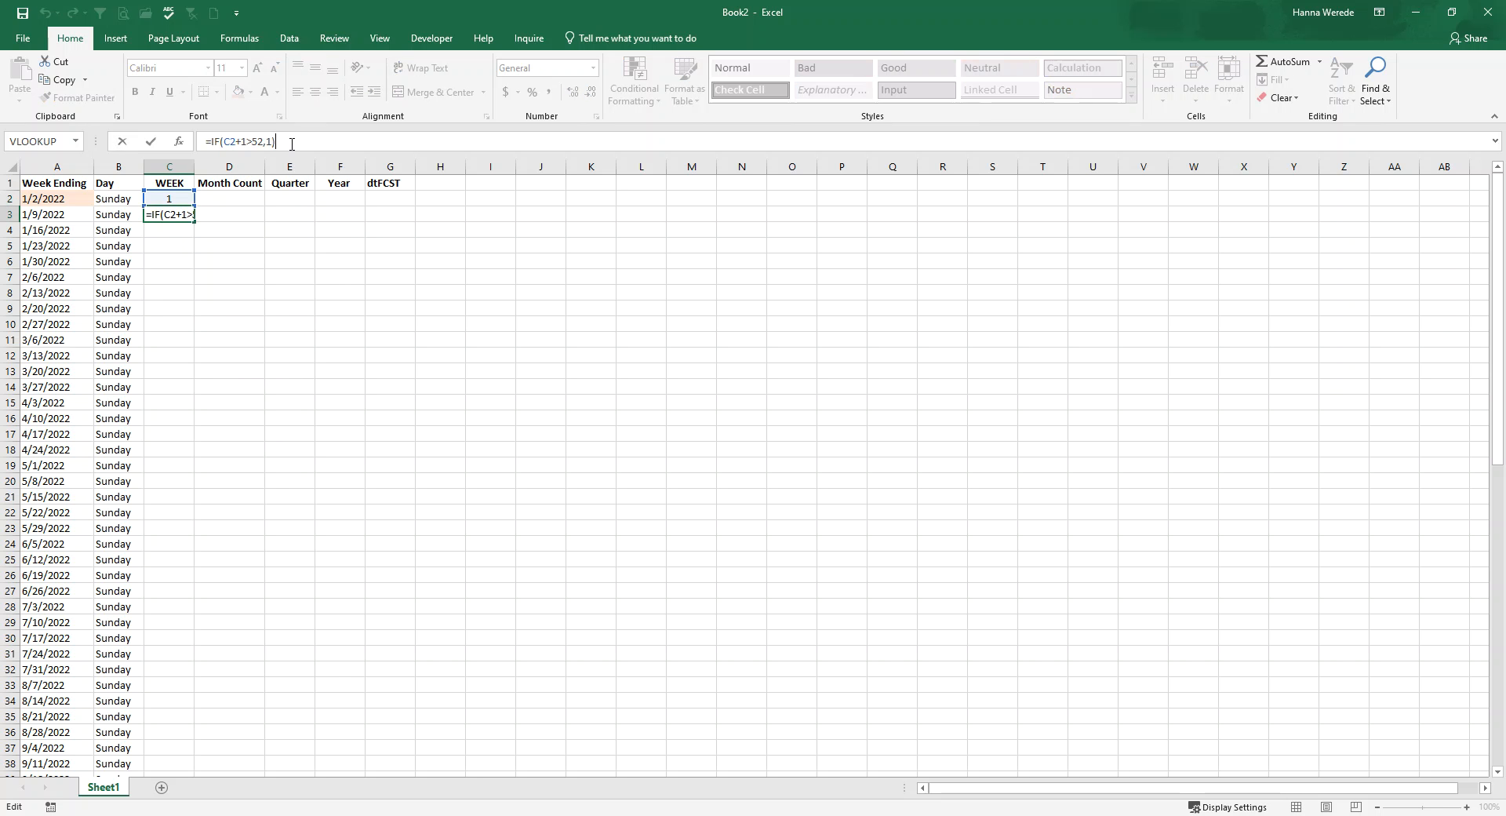
{"action": "key", "text": "BackSpace"}
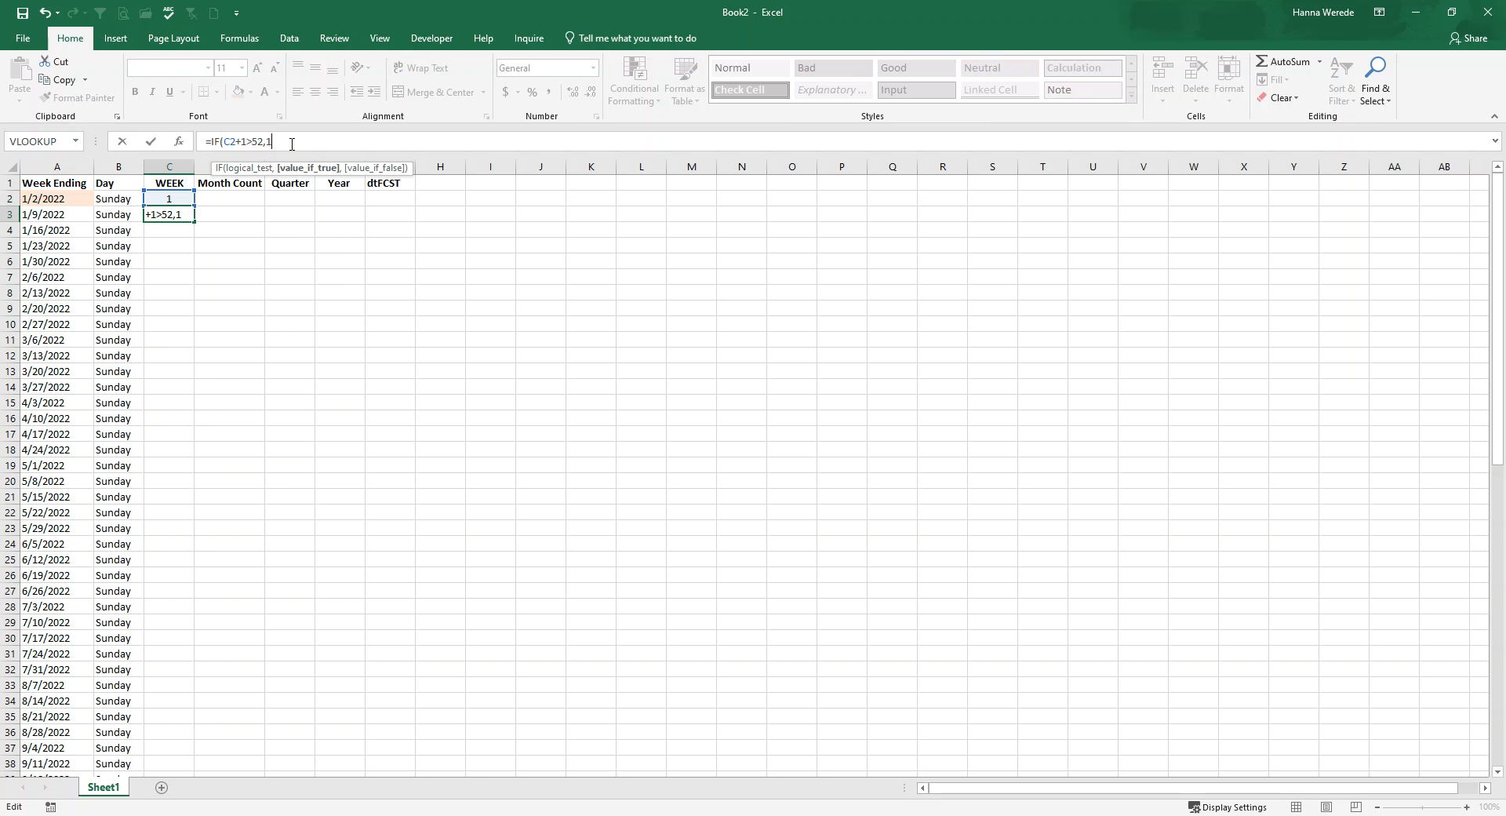
{"action": "type", "text": ","}
{"action": "left_click", "coordinate": [167, 200]}
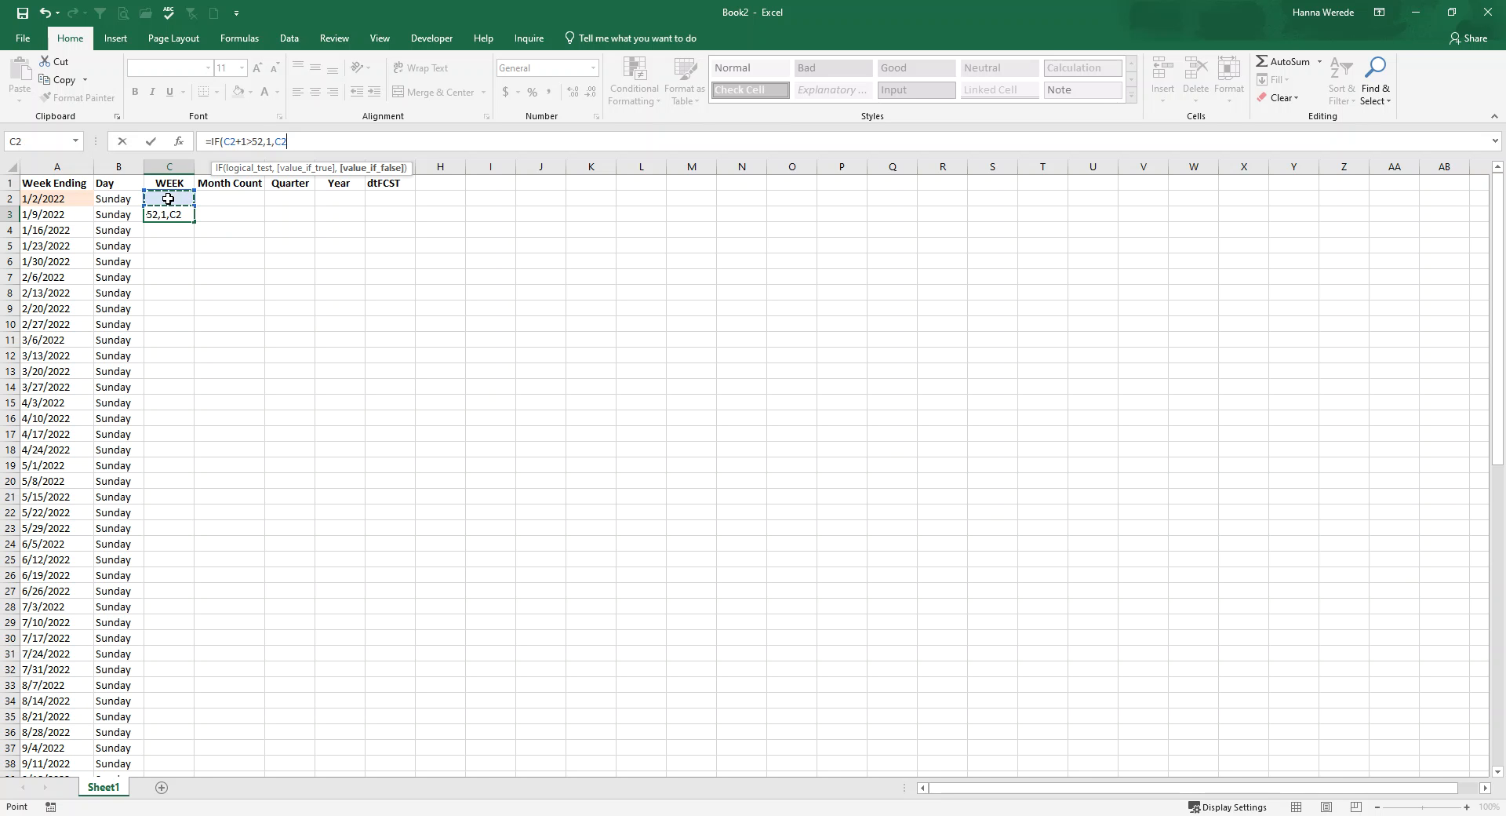
{"action": "type", "text": "+"}
{"action": "type", "text": "1)"}
{"action": "key", "text": "Return"}
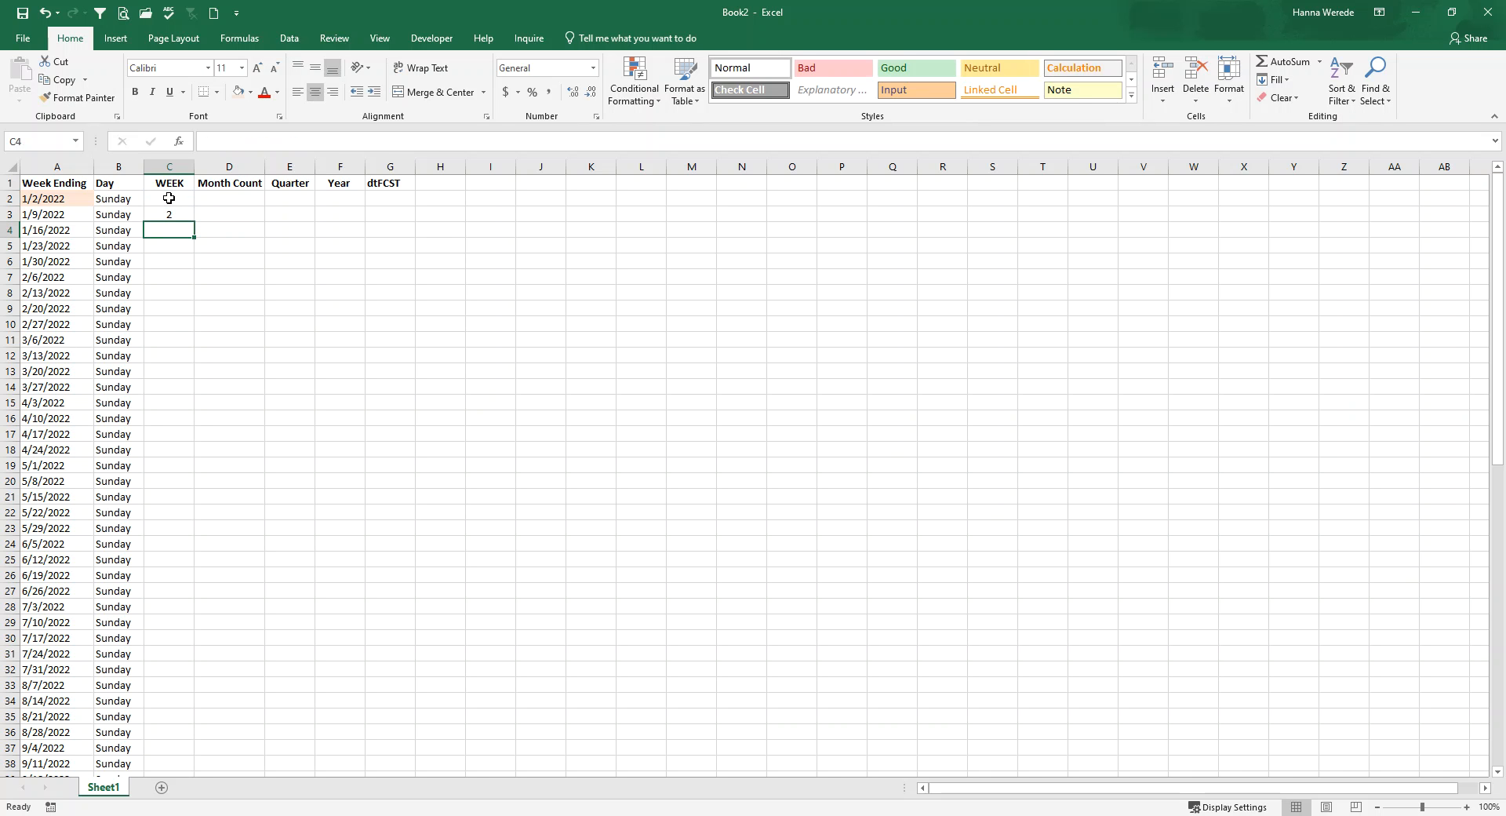
Step: Fill the formula in C3 down the WEEK column through row 77 and check the restart after week 52
{"action": "left_click", "coordinate": [159, 210]}
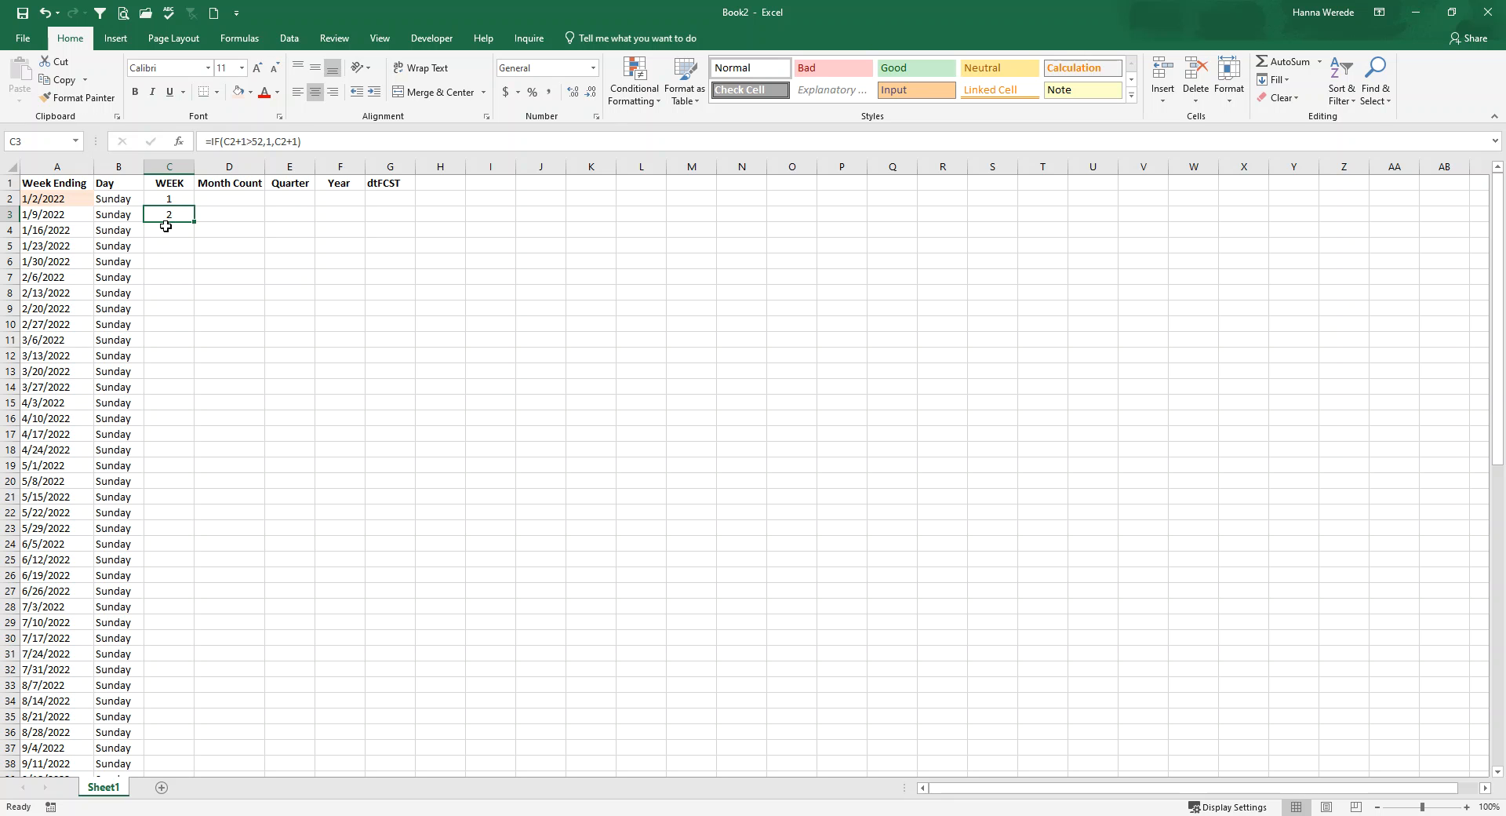
{"action": "left_click", "coordinate": [174, 227]}
{"action": "left_click", "coordinate": [175, 214]}
{"action": "double_click", "coordinate": [194, 223]}
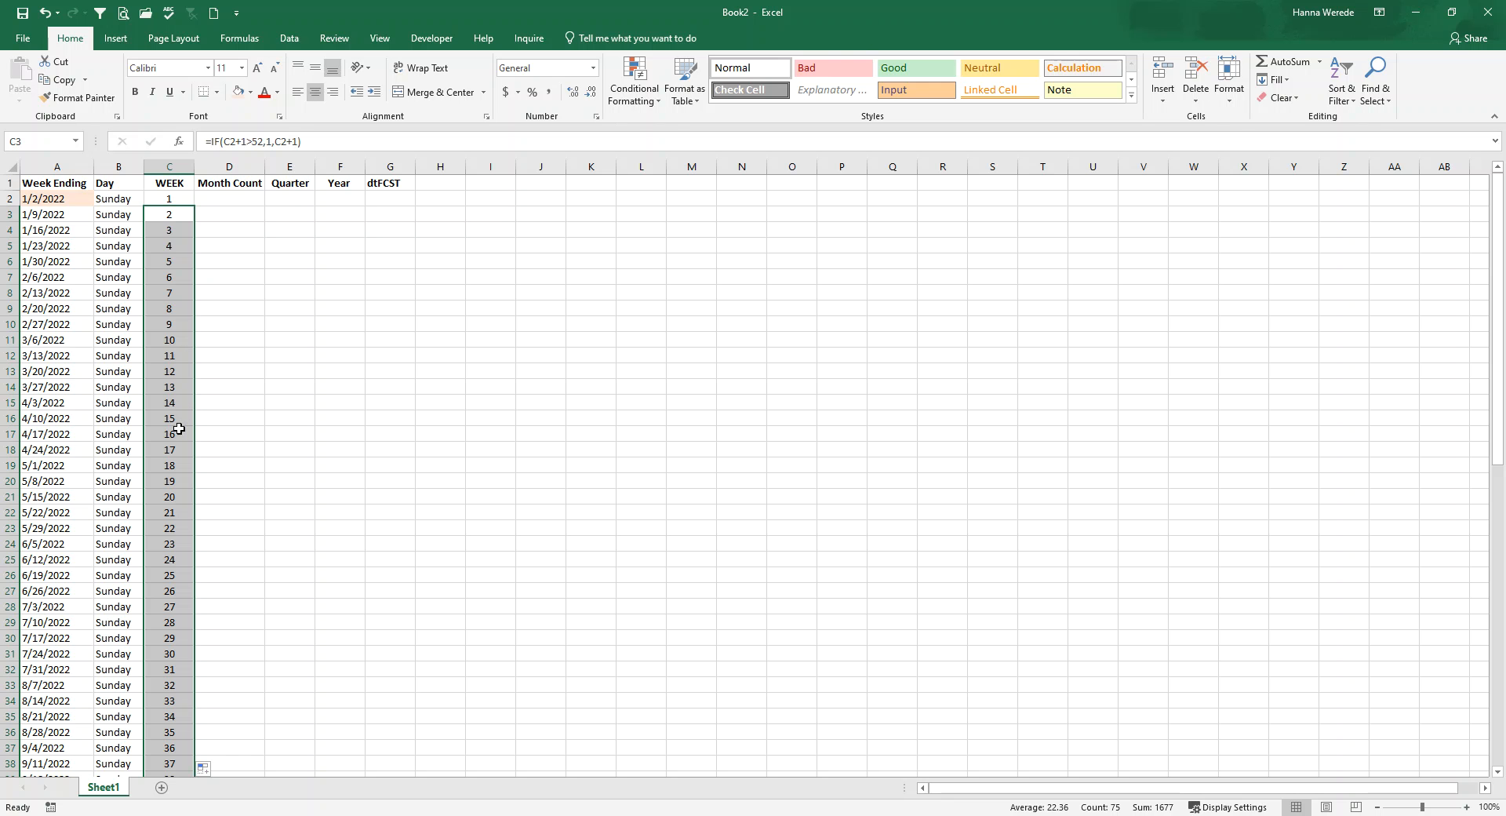
{"action": "scroll", "coordinate": [184, 522], "scroll_direction": "down", "scroll_amount": 14}
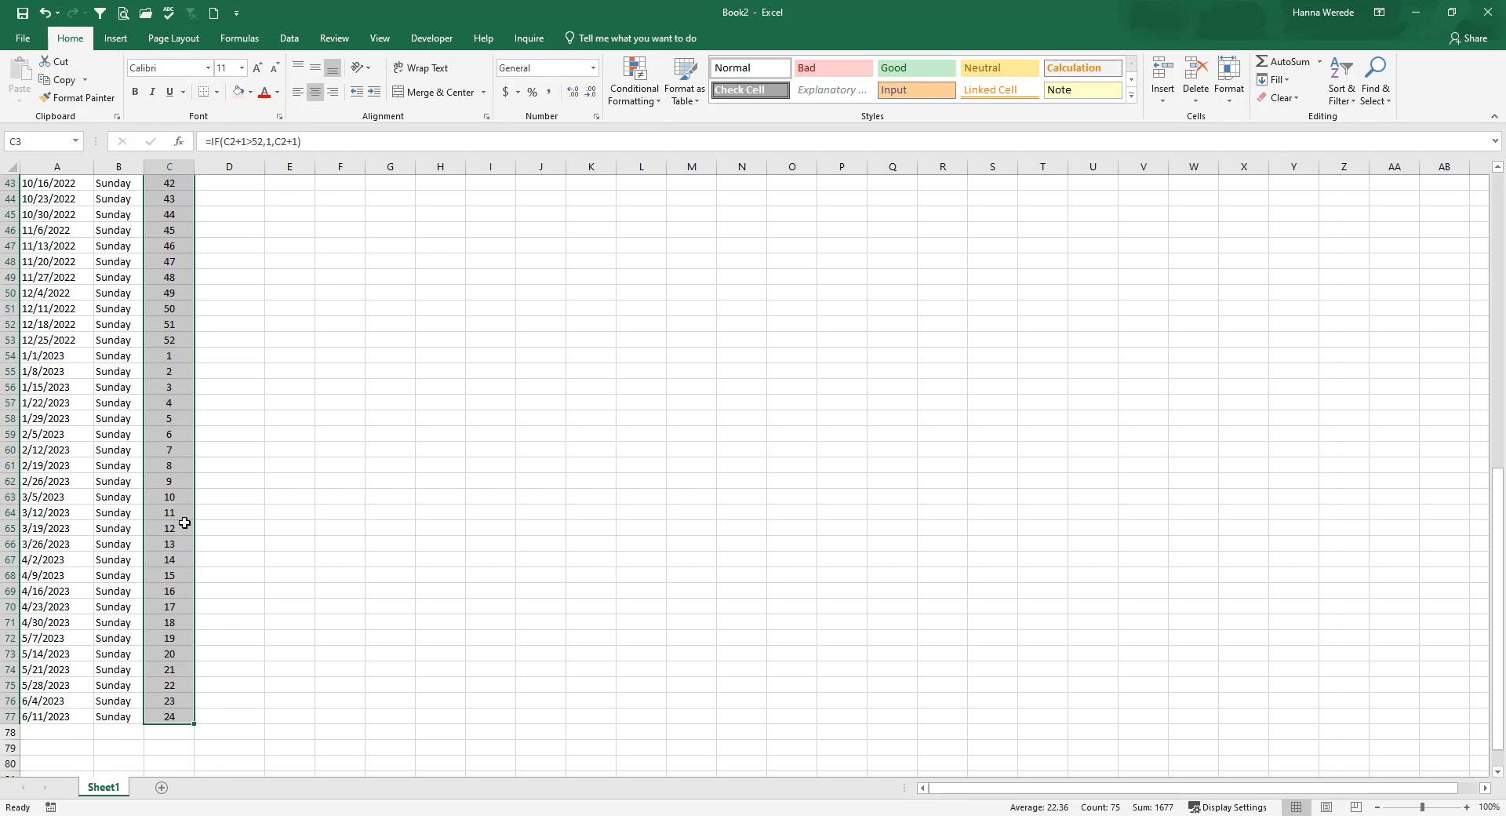
{"action": "scroll", "coordinate": [184, 522], "scroll_direction": "up", "scroll_amount": 4}
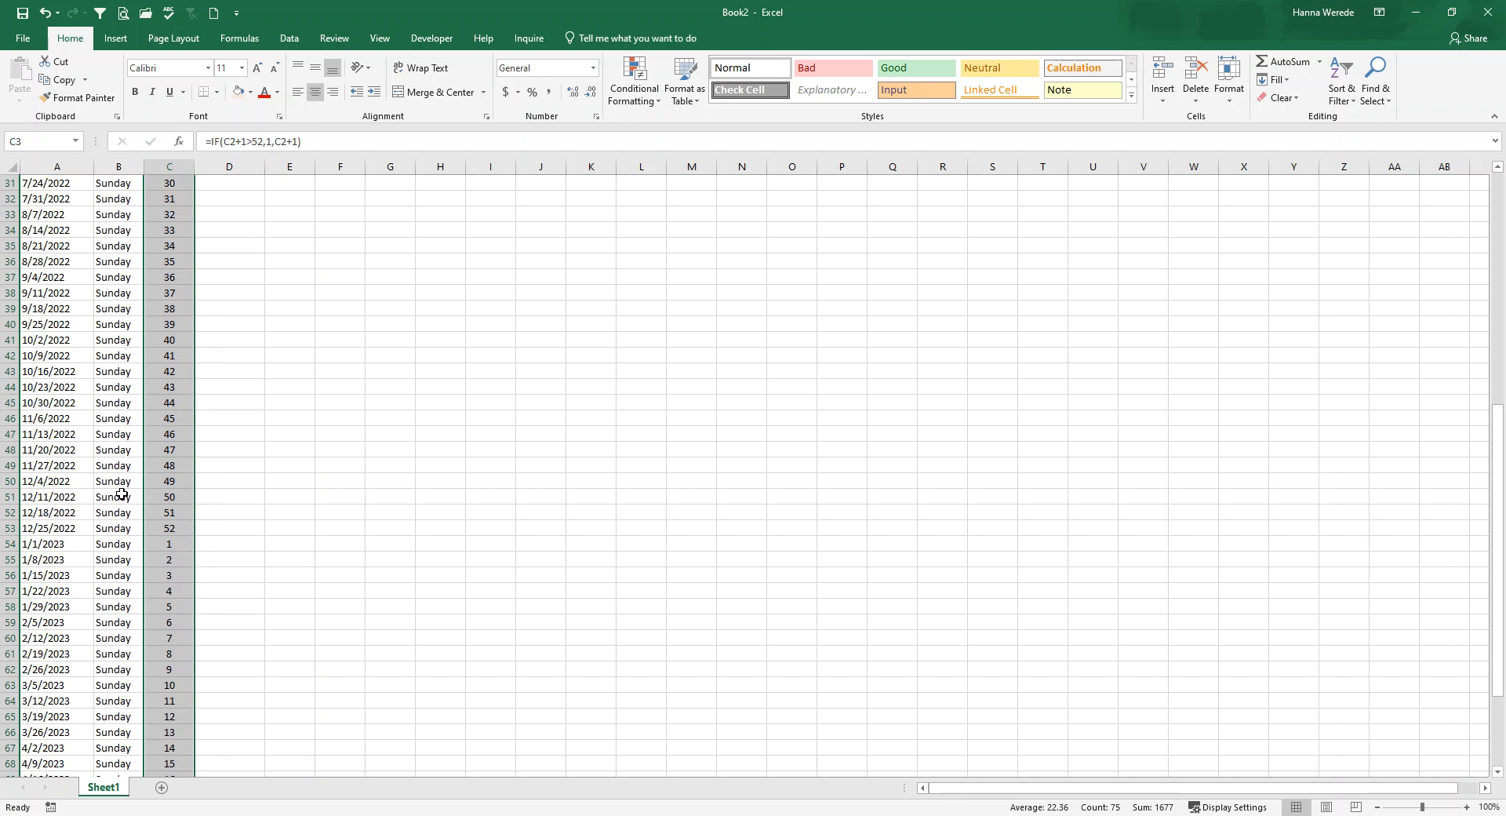
{"action": "left_click", "coordinate": [174, 529]}
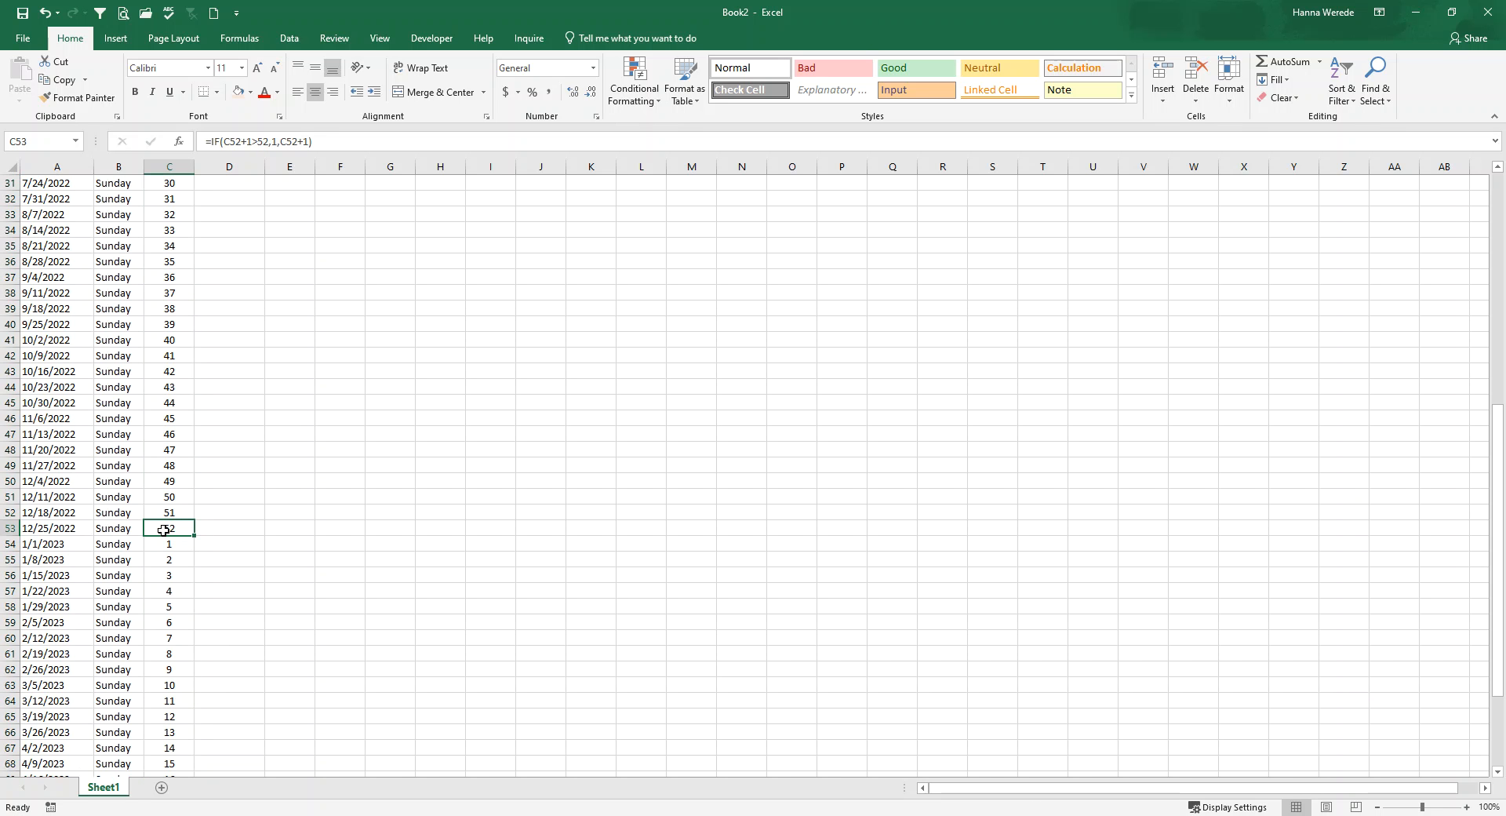
Step: Shade the first week number cell, C2, light orange
{"action": "scroll", "coordinate": [163, 530], "scroll_direction": "up", "scroll_amount": 10}
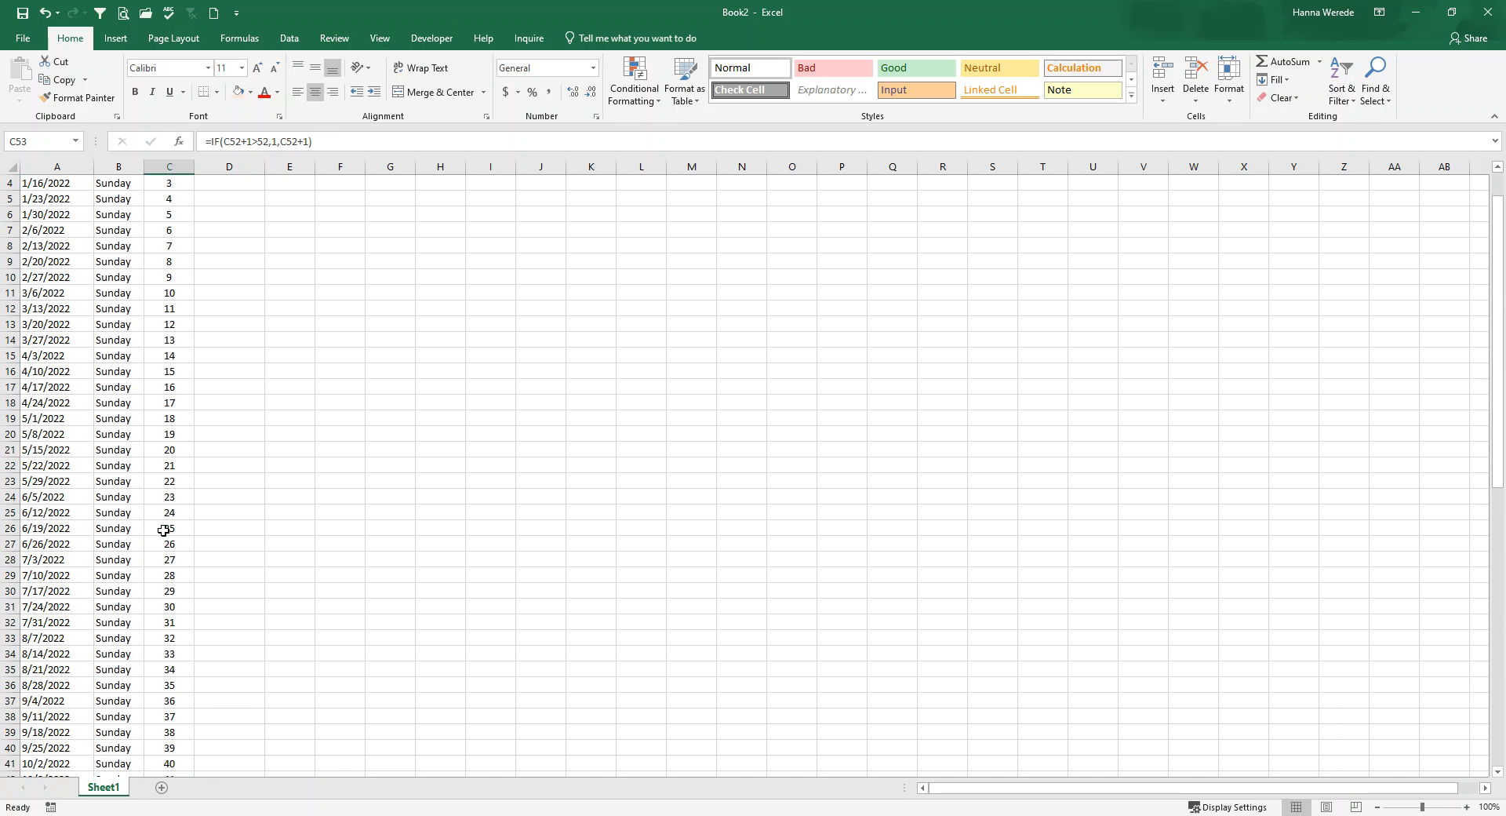
{"action": "left_click", "coordinate": [161, 199]}
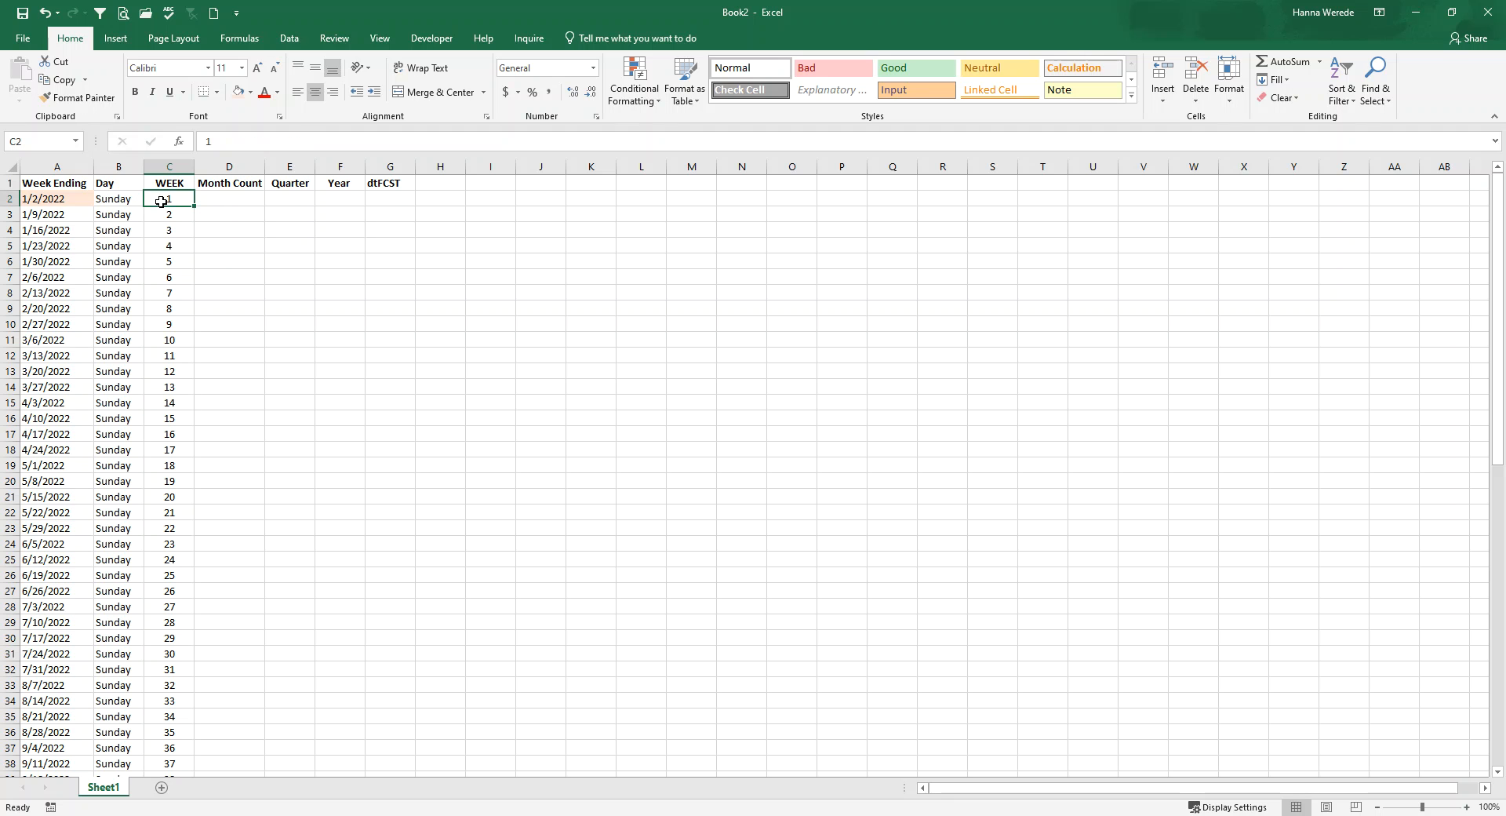
{"action": "left_click", "coordinate": [236, 91]}
Step: Enter 1 in cell D2 as the first value of the Month Count column
{"action": "left_click", "coordinate": [247, 202]}
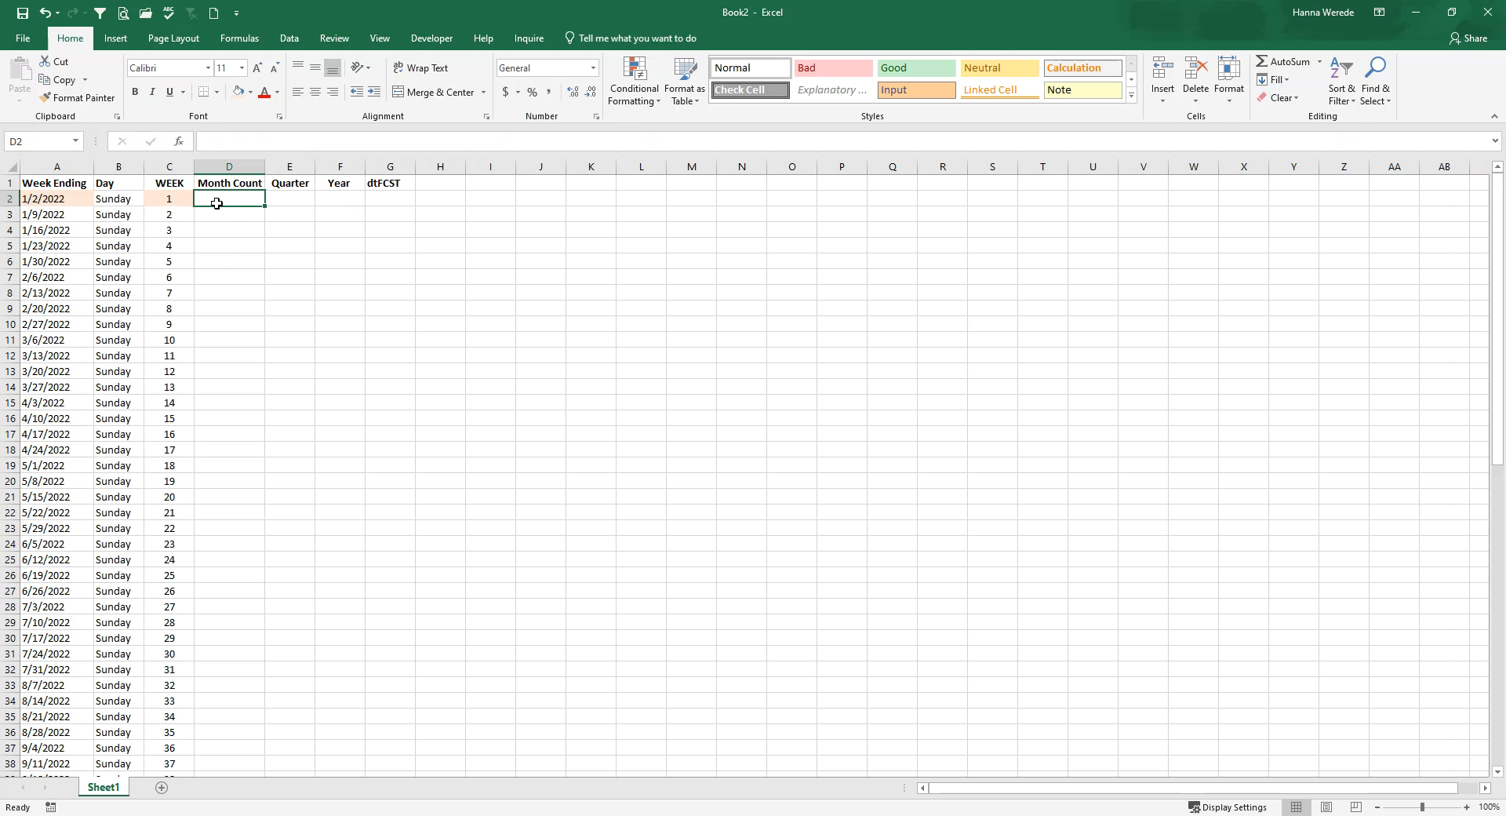
{"action": "type", "text": "1"}
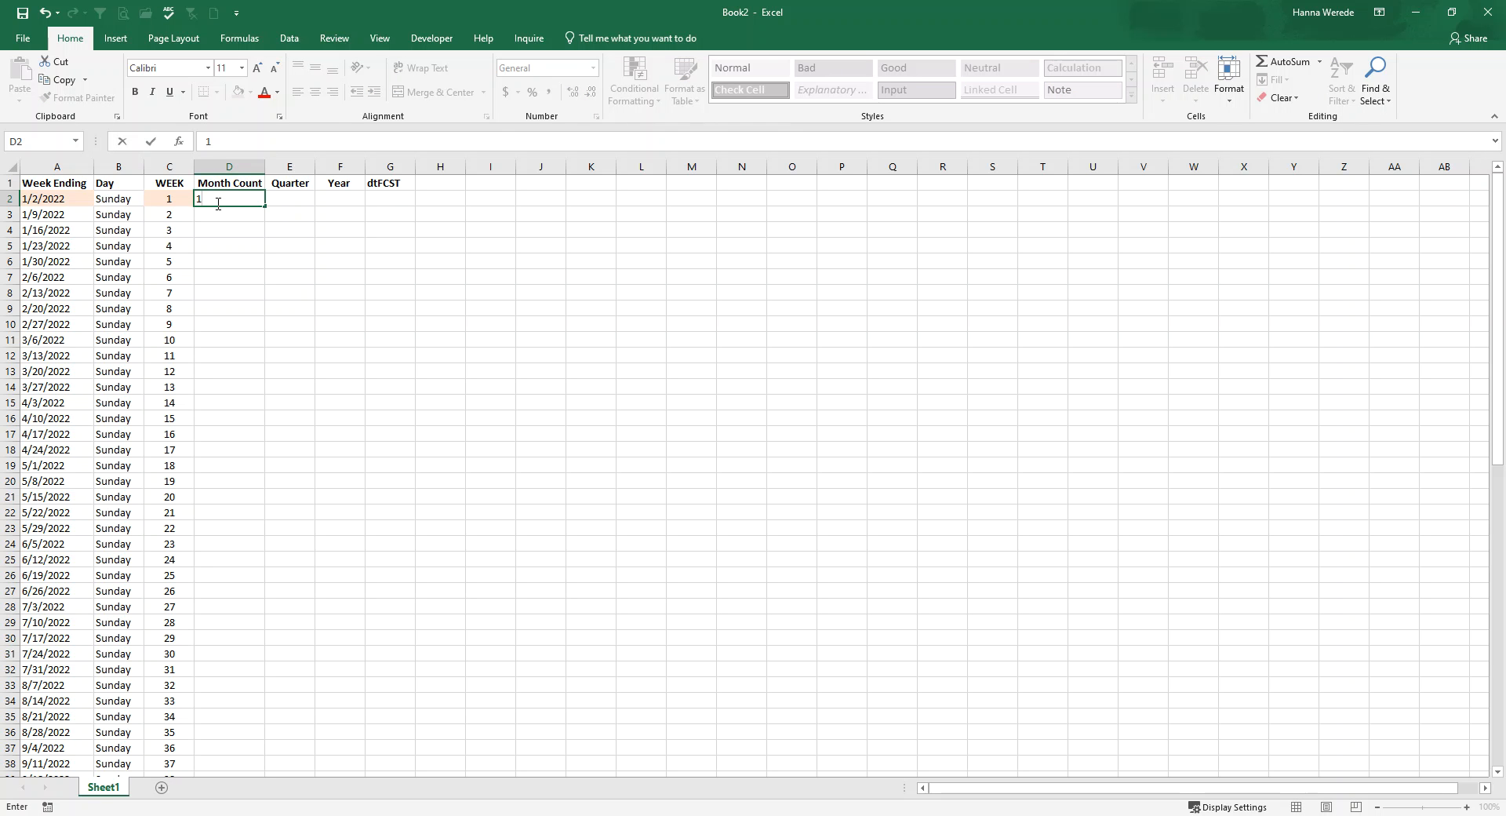
{"action": "key", "text": "Return"}
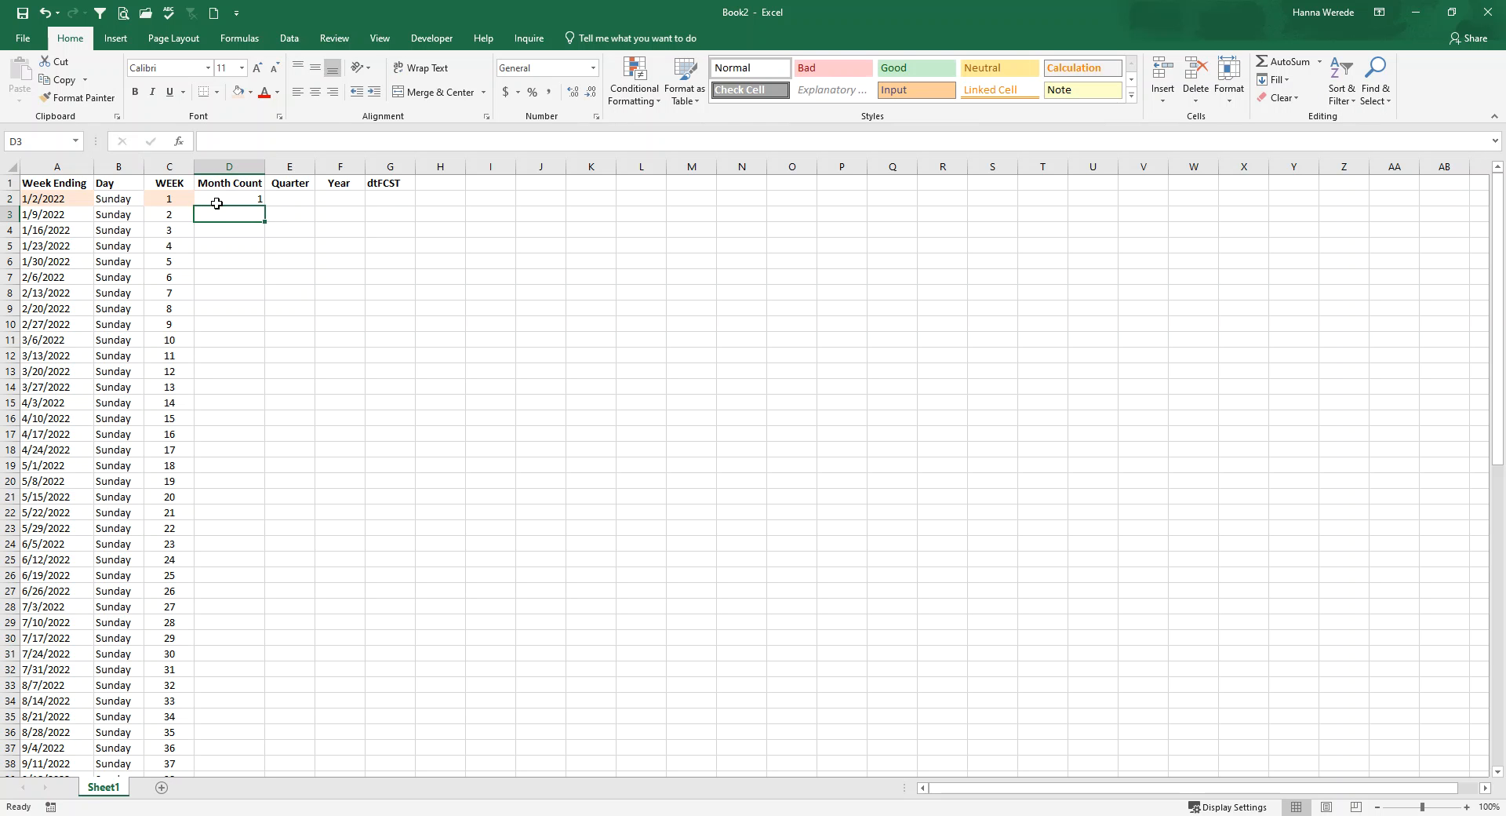
Step: Copy the 1 in D2 into D3:D6 so every January week has Month Count 1
{"action": "left_click", "coordinate": [222, 199]}
{"action": "key", "text": "ctrl+c"}
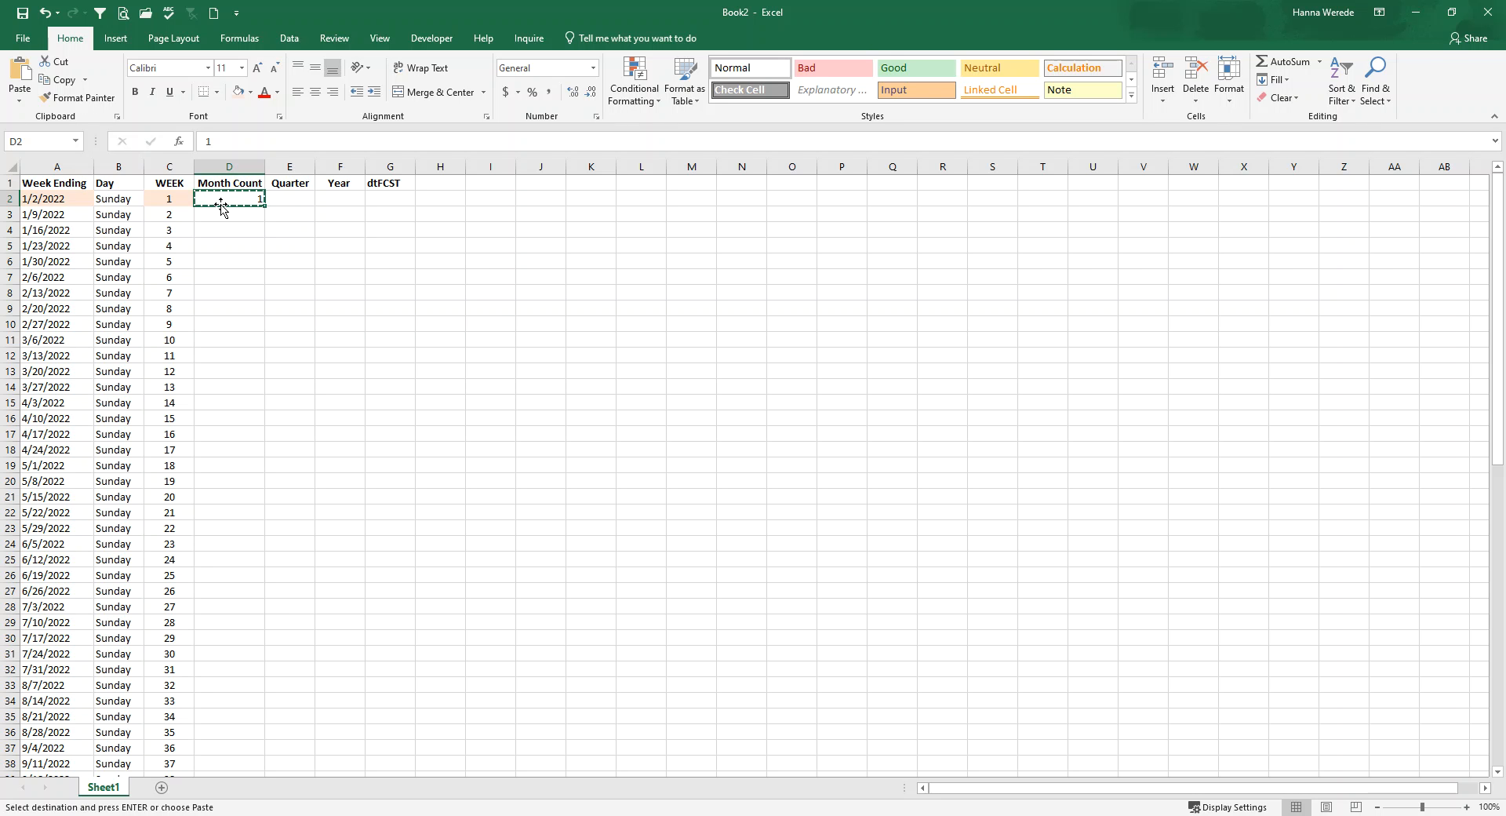
{"action": "left_click", "coordinate": [214, 215]}
{"action": "left_click_drag", "start_coordinate": [219, 220], "coordinate": [223, 257]}
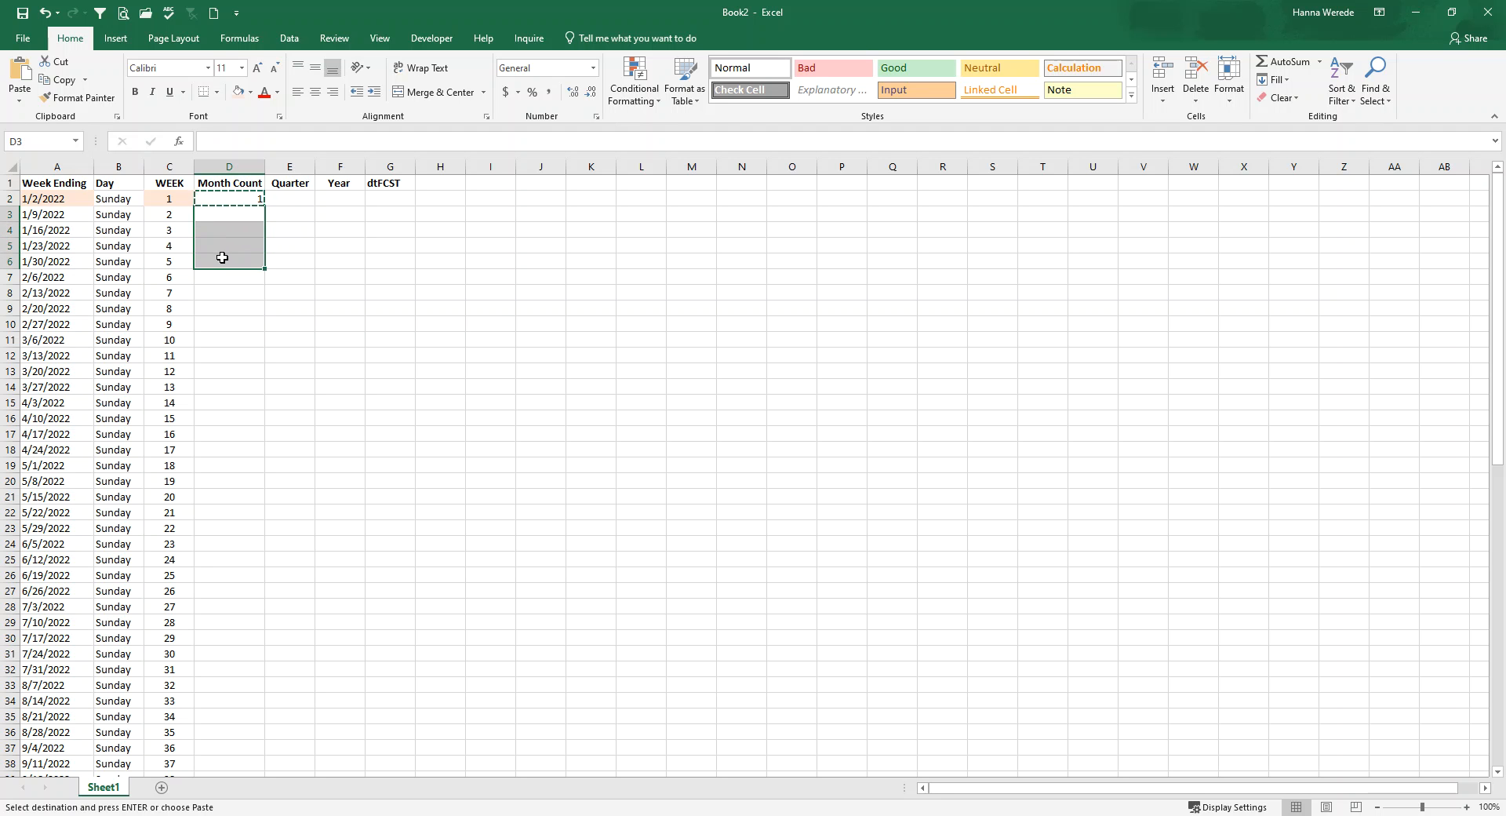
{"action": "key", "text": "ctrl+v"}
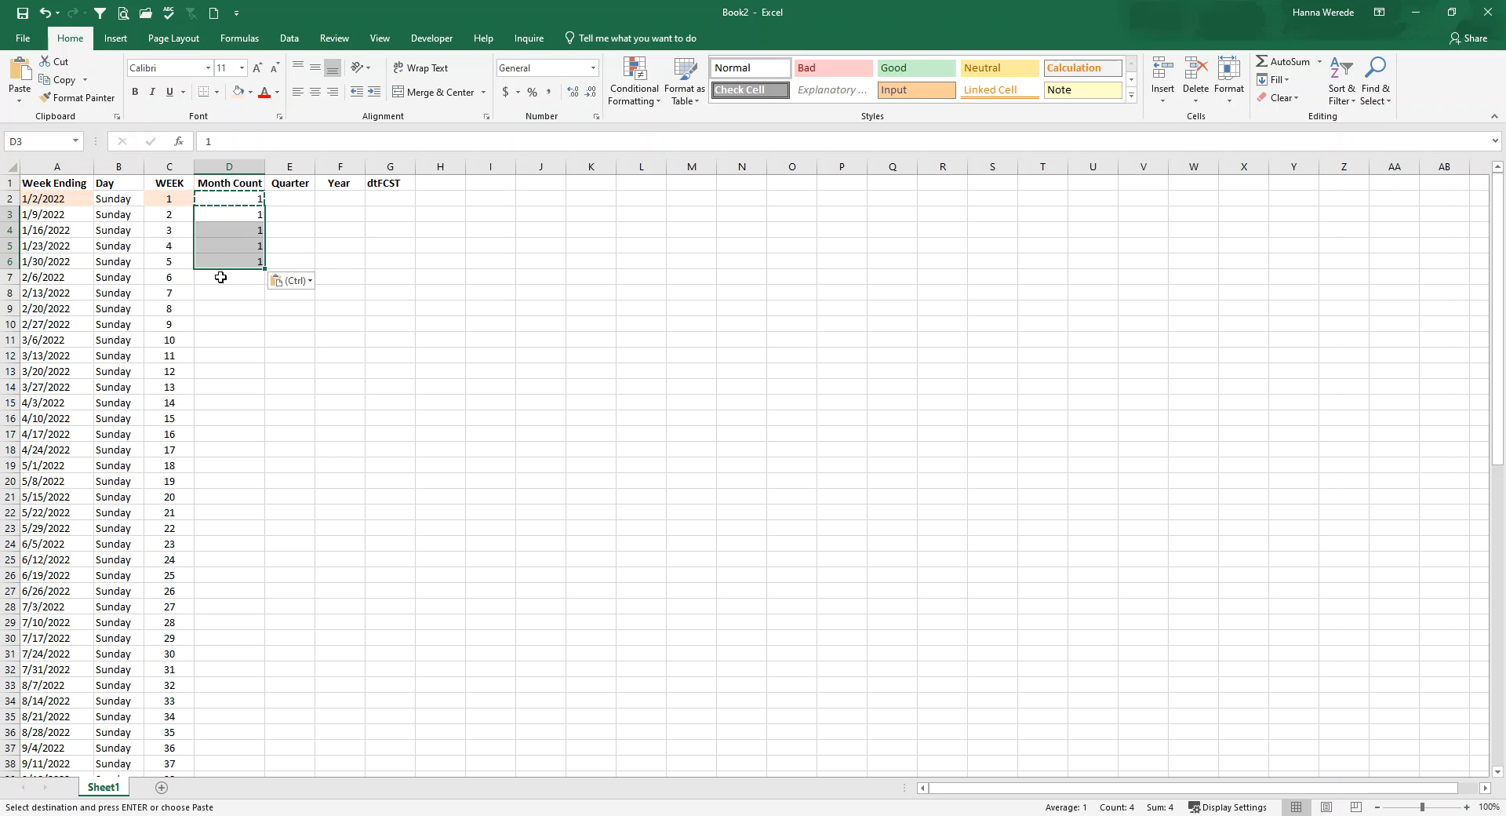
Step: Enter 2 in D7 and copy it into D8:D10 for the remaining February weeks
{"action": "left_click", "coordinate": [220, 277]}
{"action": "type", "text": "2"}
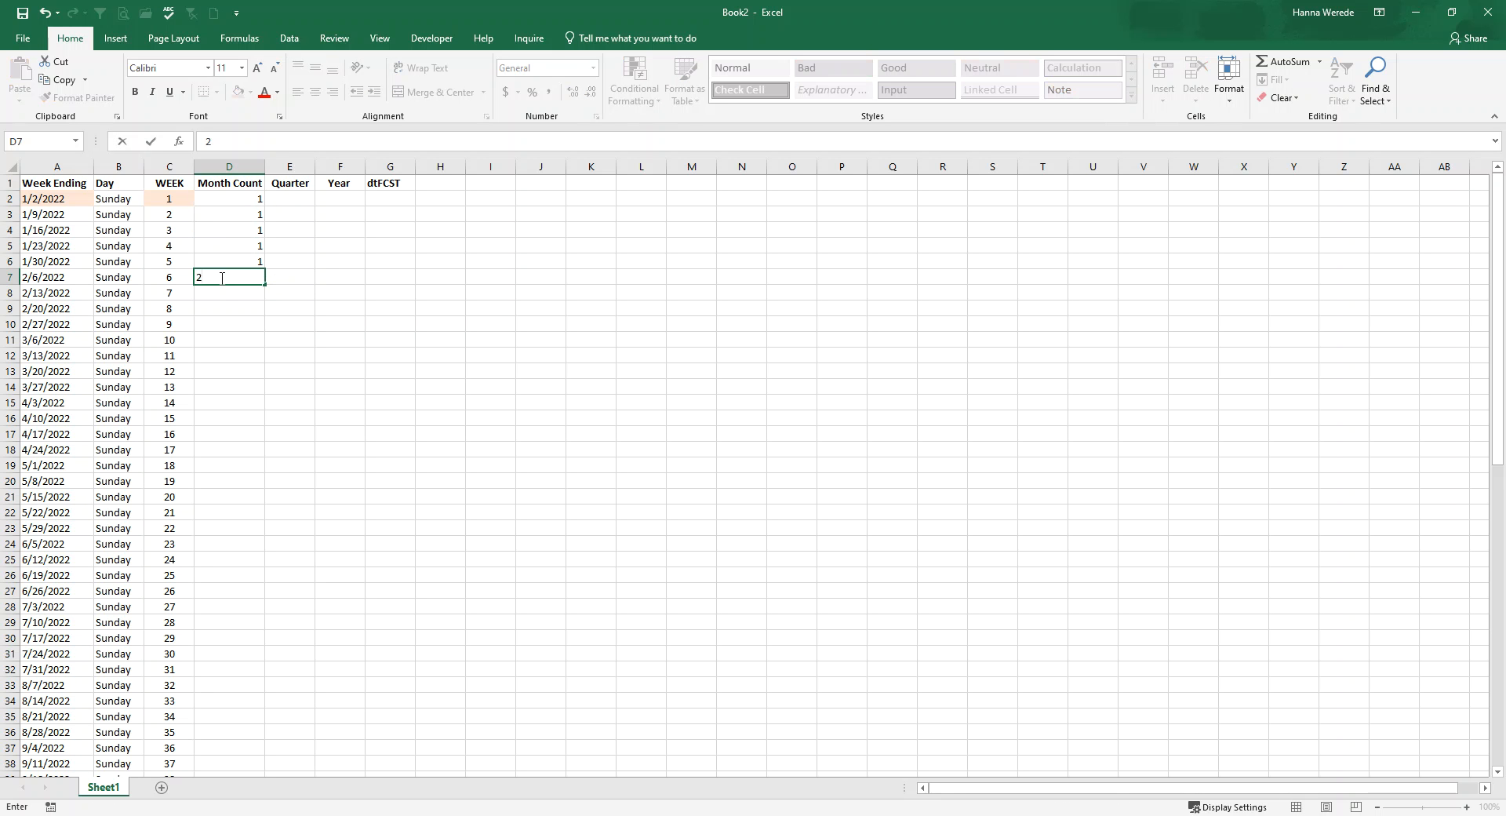
{"action": "key", "text": "Return"}
{"action": "left_click", "coordinate": [232, 279]}
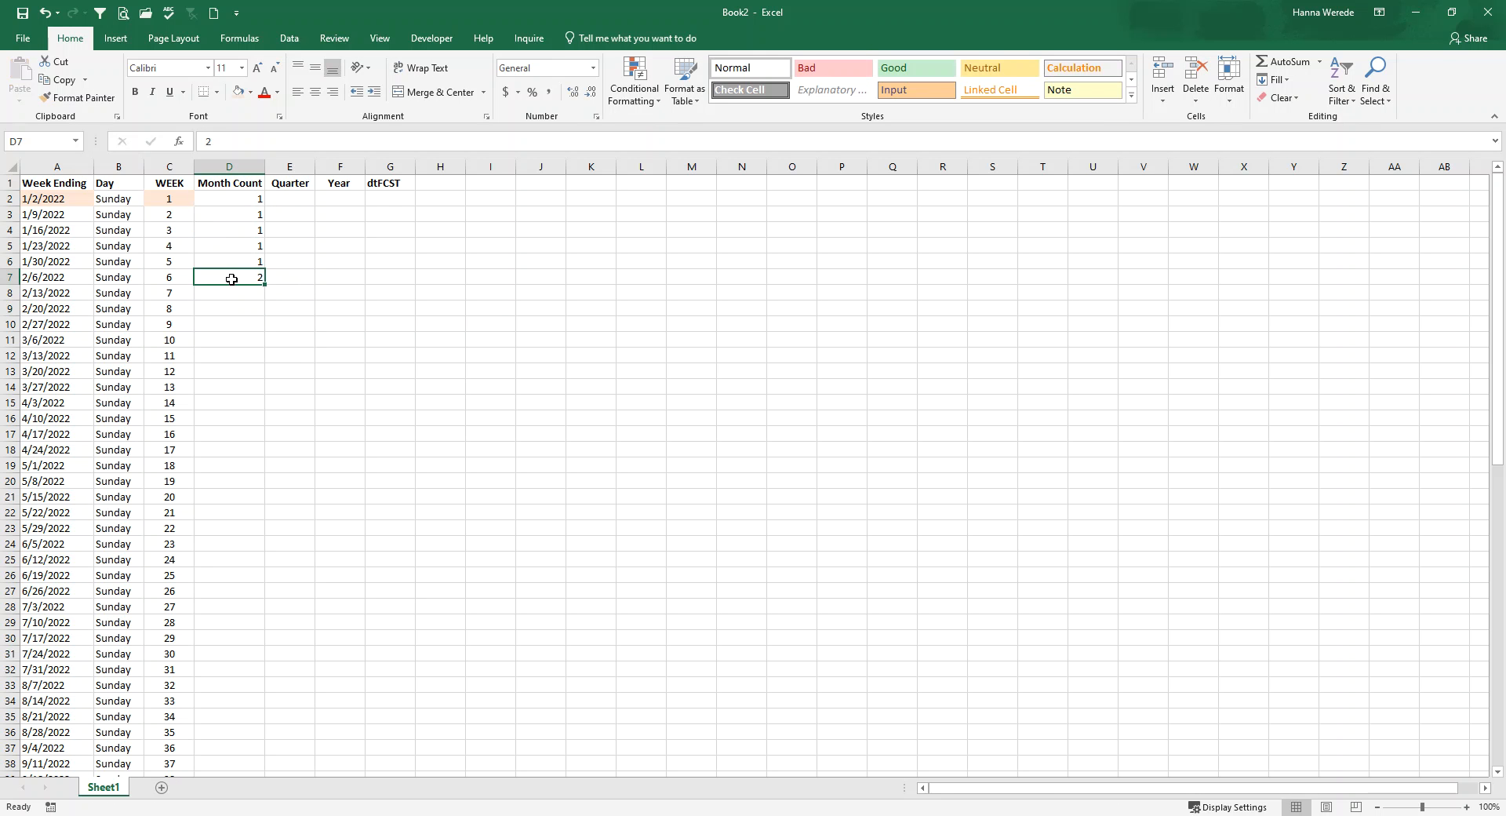
{"action": "key", "text": "ctrl+c"}
{"action": "left_click_drag", "start_coordinate": [225, 294], "coordinate": [222, 323]}
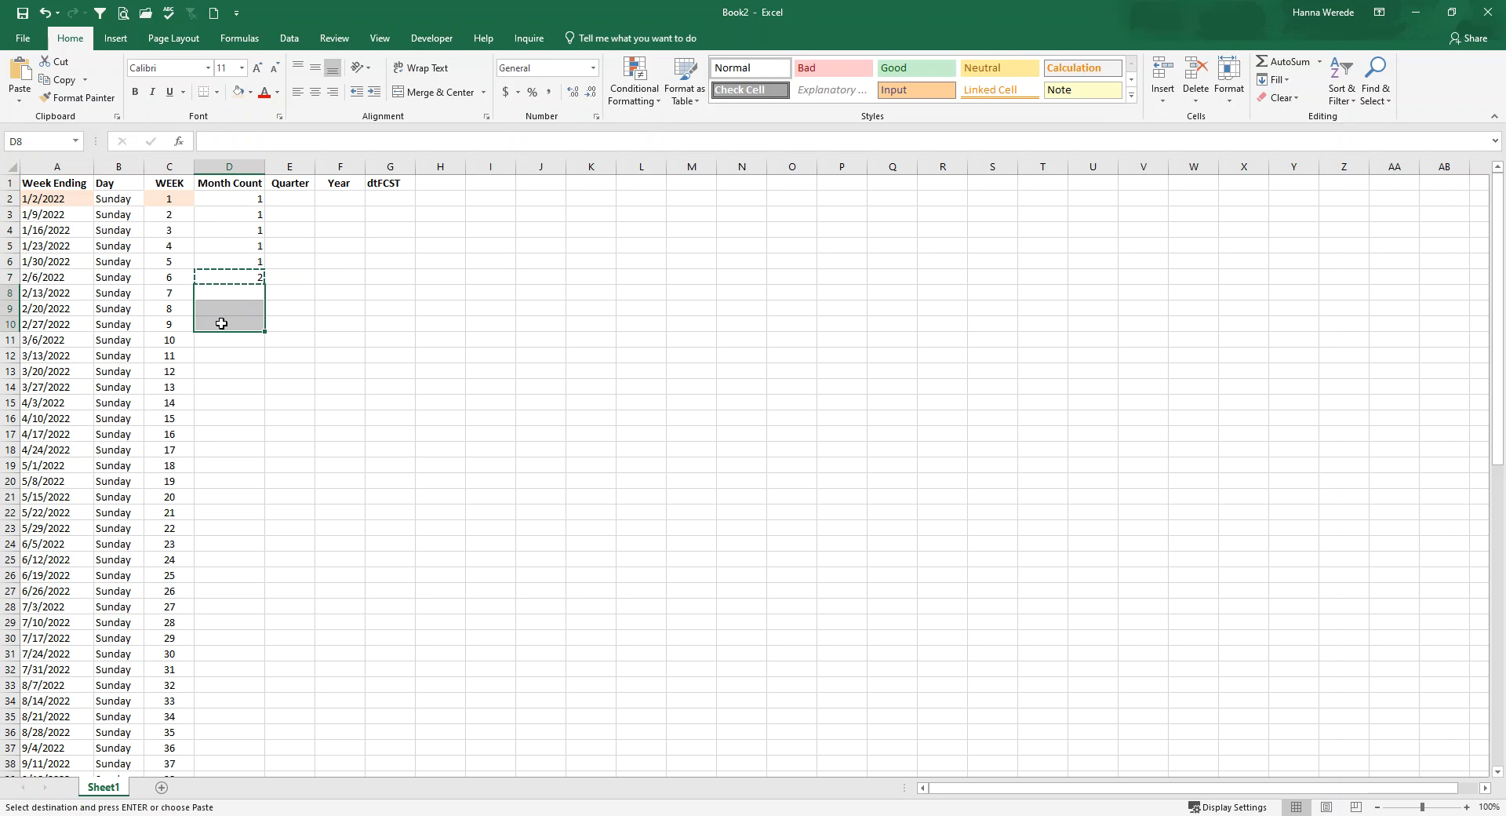
{"action": "key", "text": "ctrl+v"}
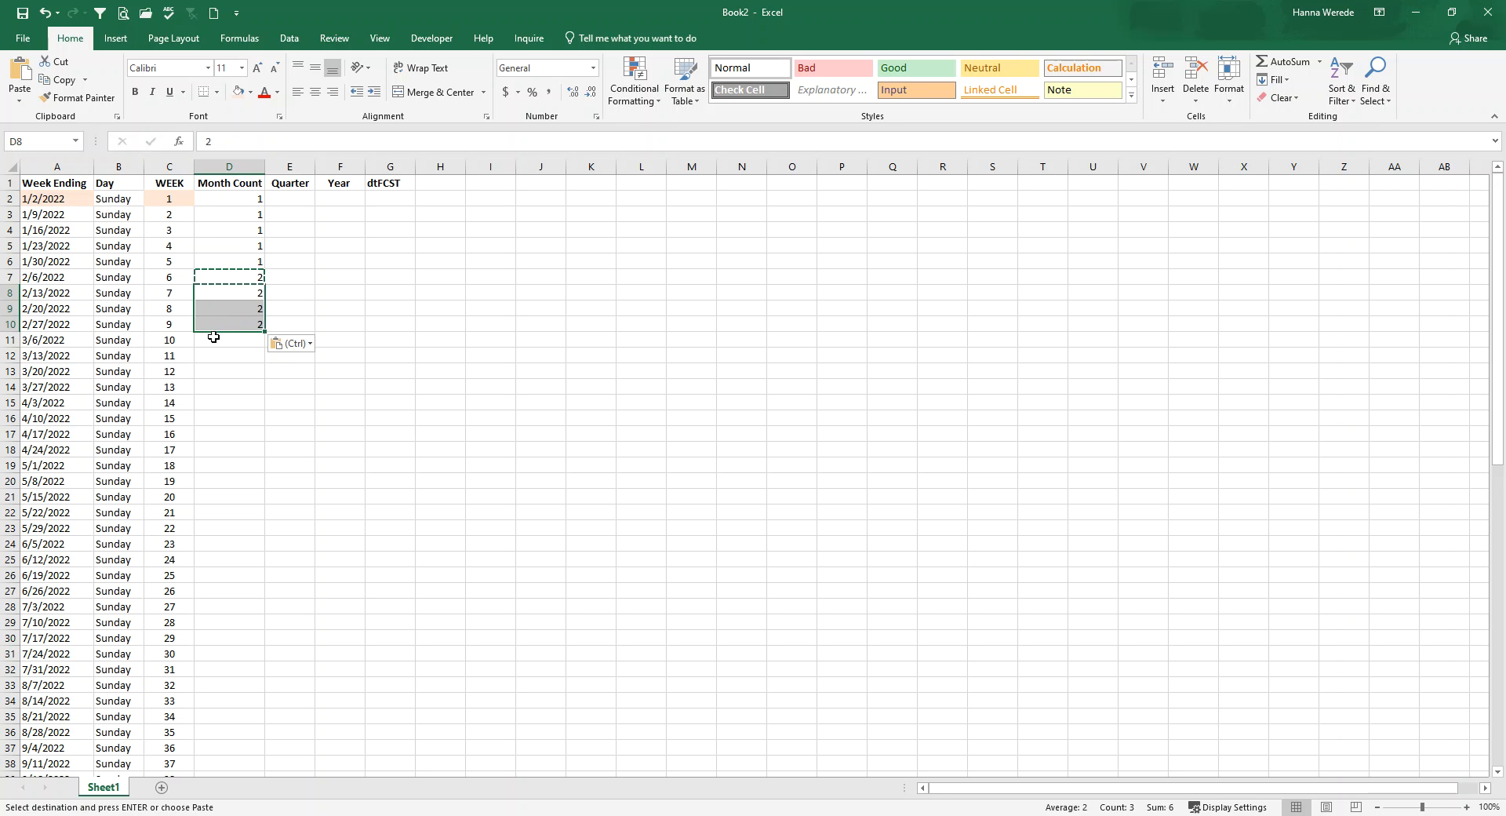
Step: Enter 3 in D11 and copy it into D12:D14 for the remaining March weeks
{"action": "left_click", "coordinate": [213, 336]}
{"action": "type", "text": "3"}
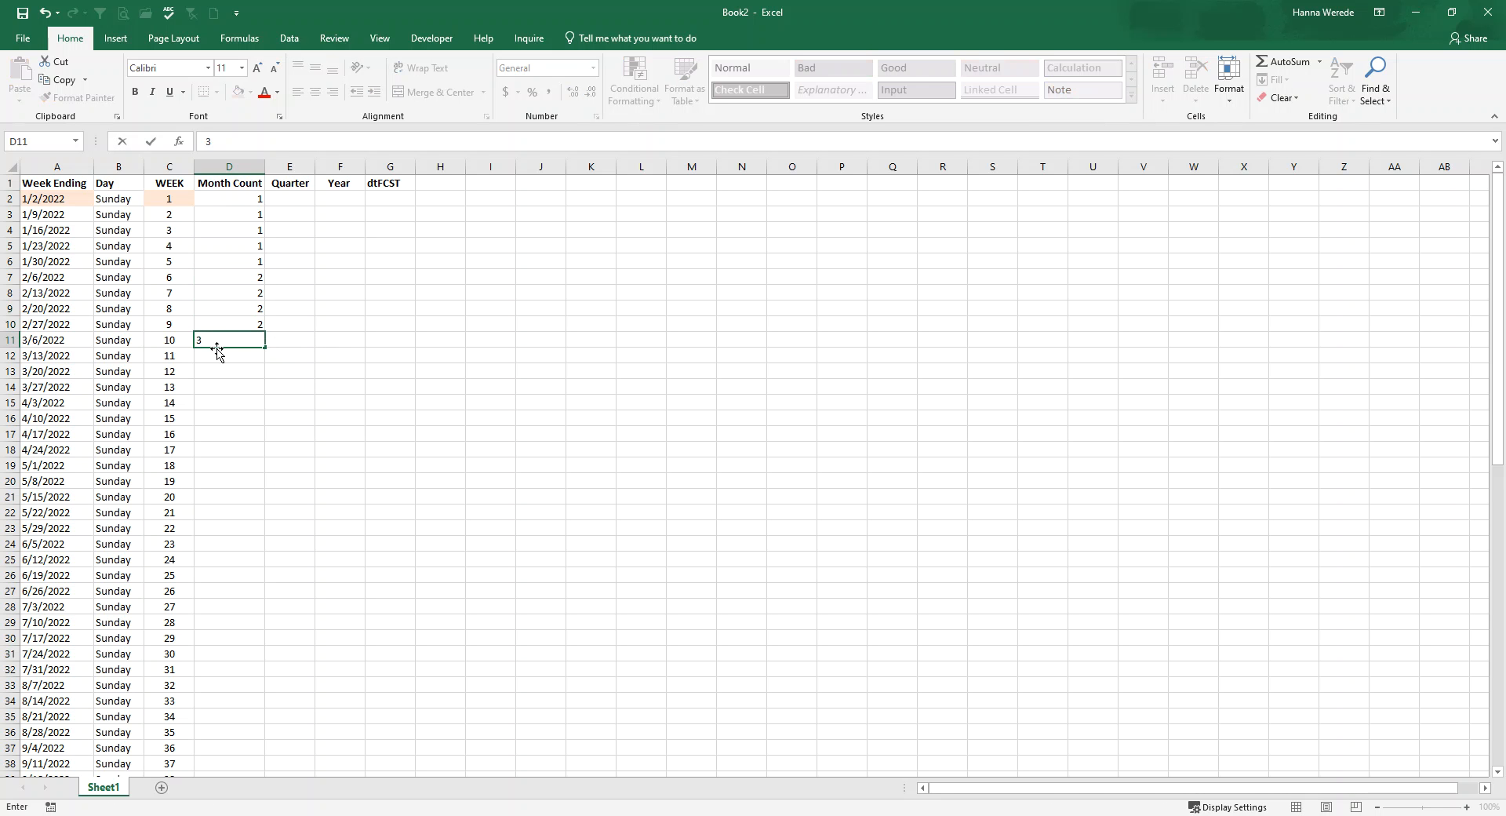
{"action": "key", "text": "ctrl+Return"}
{"action": "key", "text": "ctrl+c"}
{"action": "left_click_drag", "start_coordinate": [215, 351], "coordinate": [211, 382]}
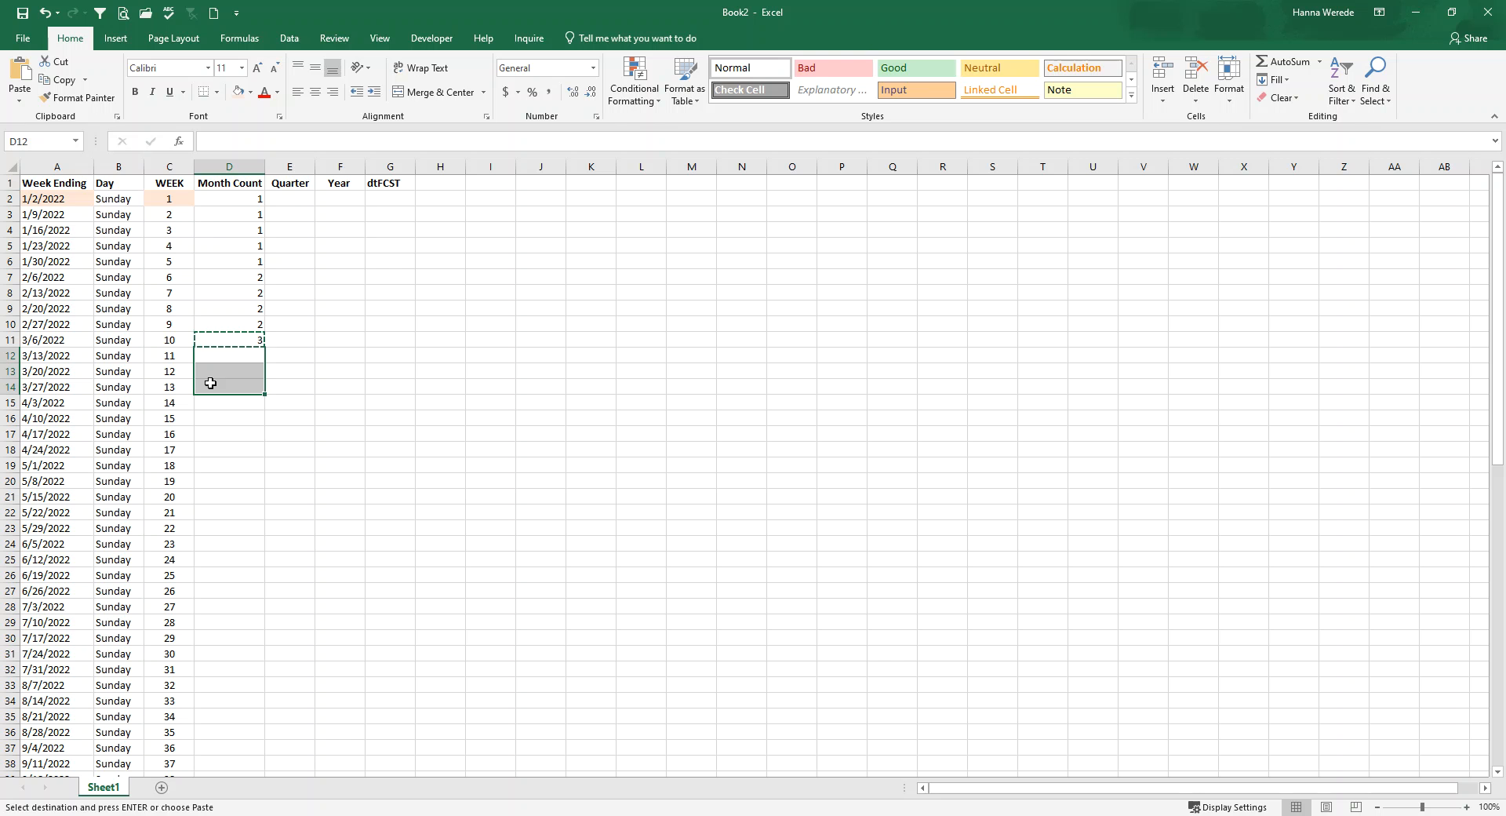
{"action": "key", "text": "ctrl+v"}
Step: Center the contents of the whole Month Count column
{"action": "left_click", "coordinate": [231, 170]}
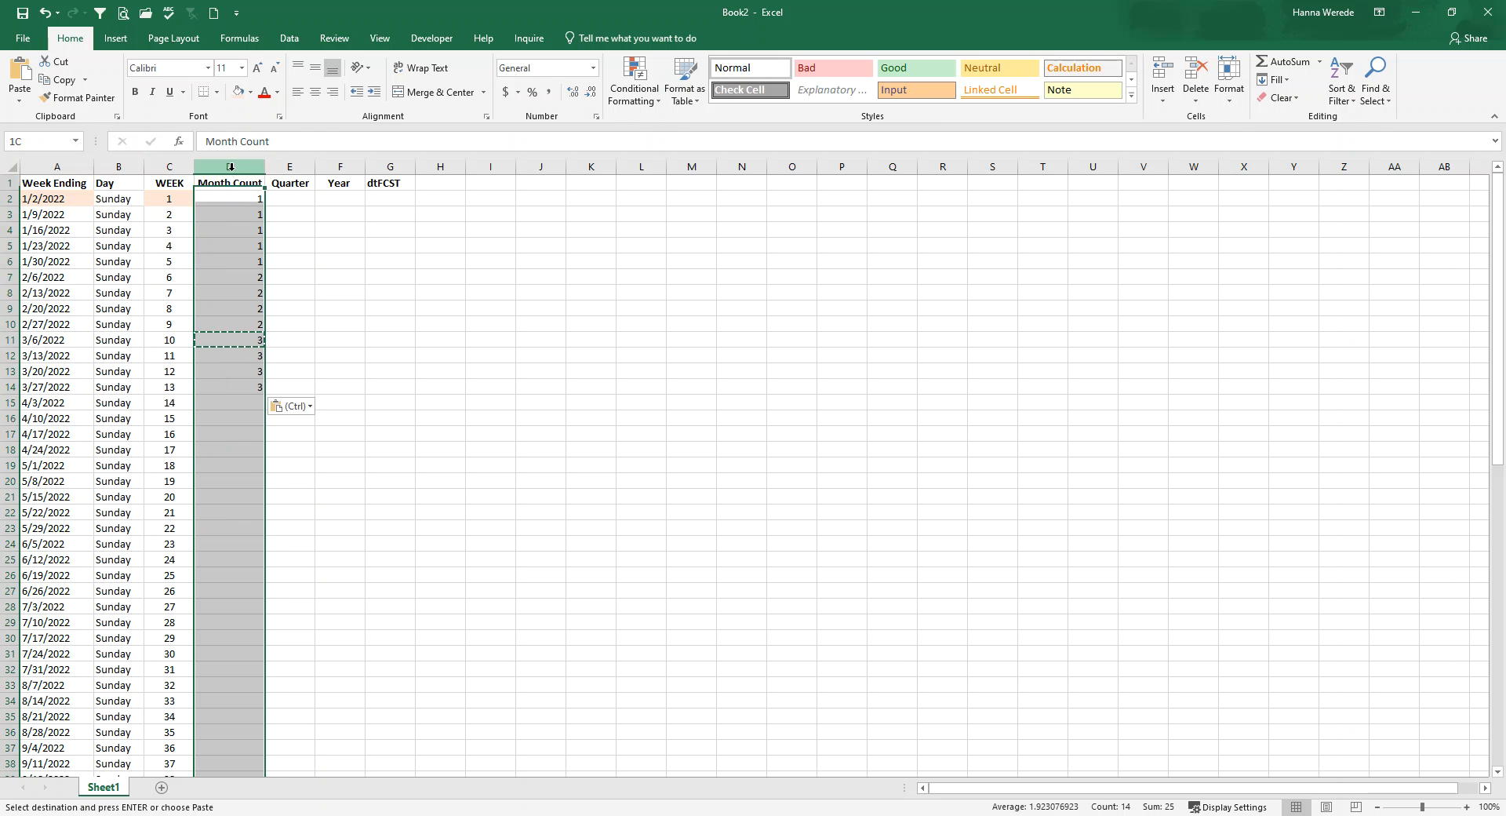
{"action": "key", "text": "Escape"}
{"action": "left_click", "coordinate": [312, 91]}
Step: Enter the formula =D2+3 in D15 to calculate the month count for the 4/3/2022 week
{"action": "left_click", "coordinate": [213, 403]}
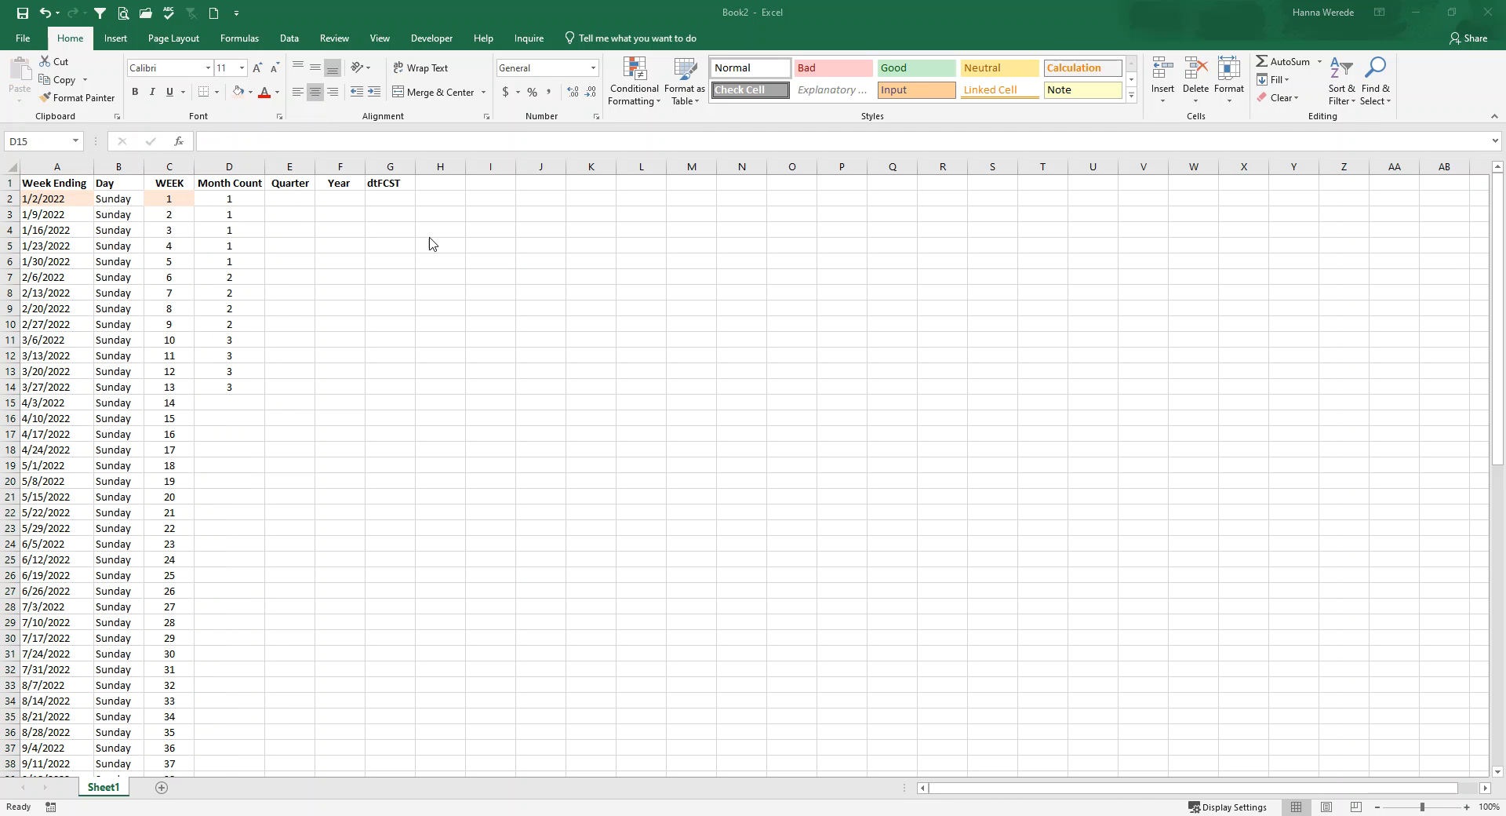
{"action": "left_click", "coordinate": [234, 399]}
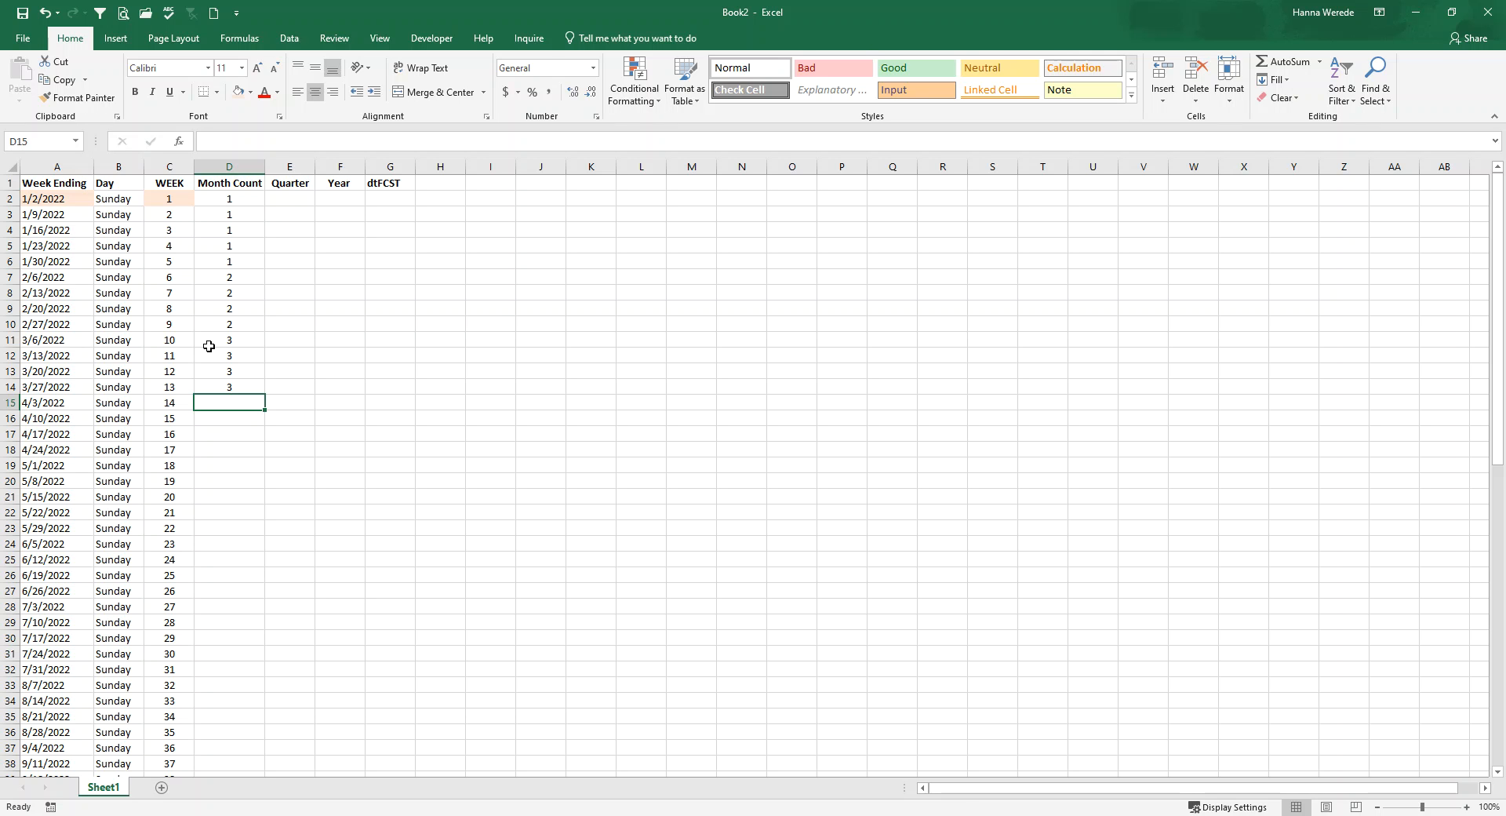
{"action": "type", "text": "="}
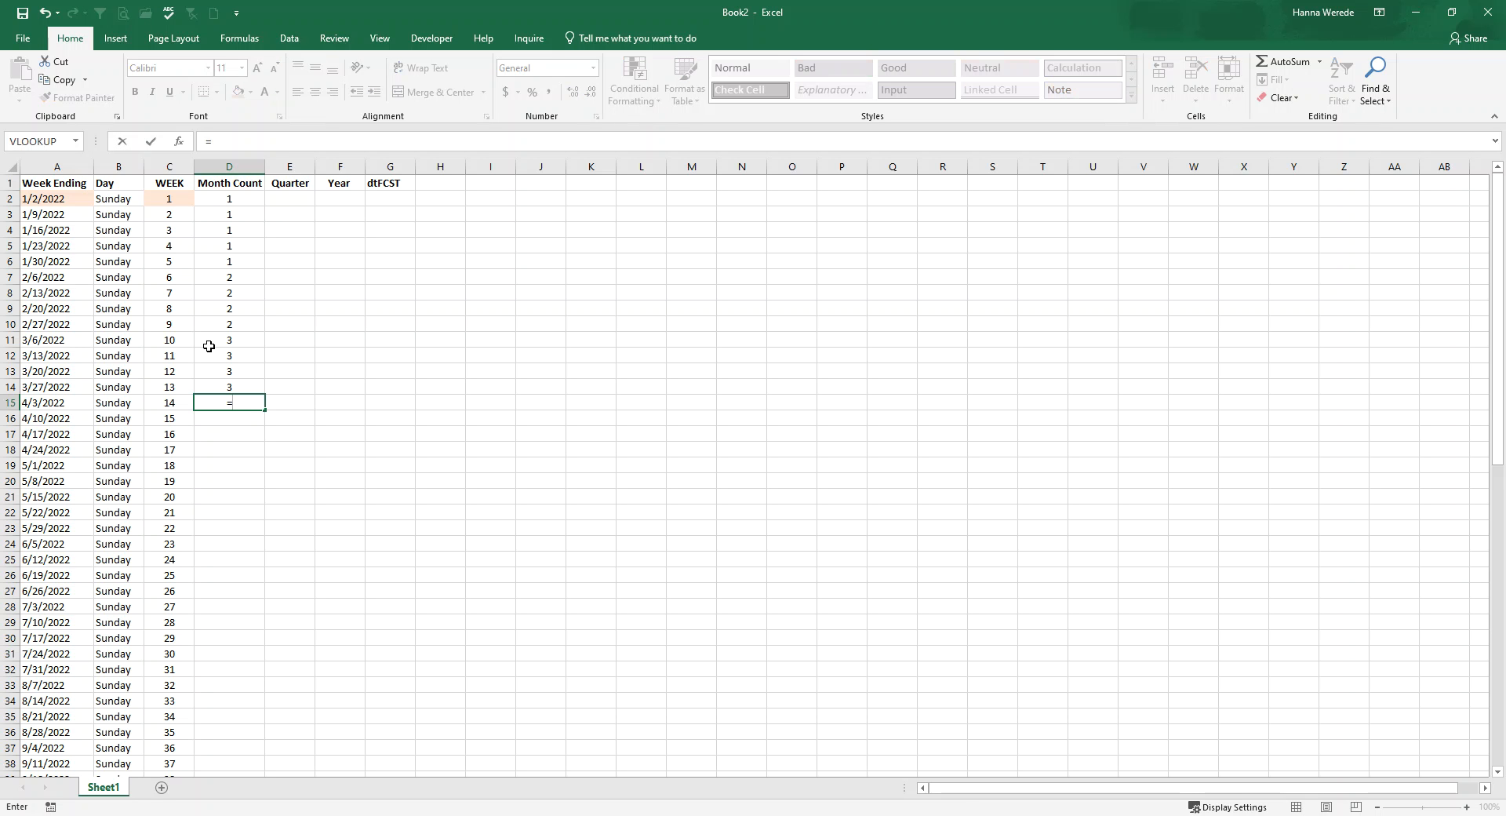
{"action": "left_click", "coordinate": [223, 201]}
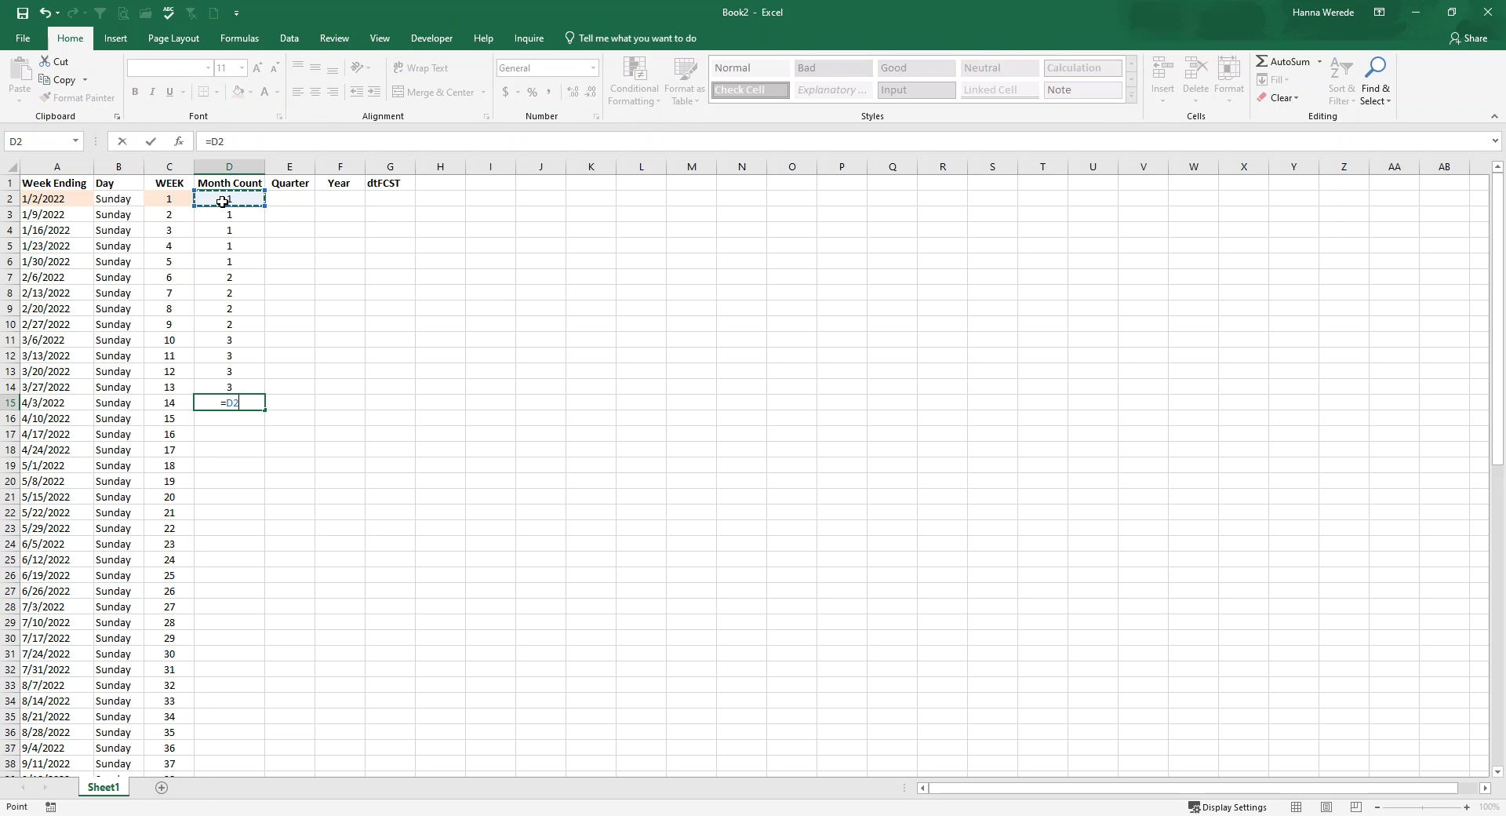
{"action": "type", "text": "+3"}
{"action": "key", "text": "Return"}
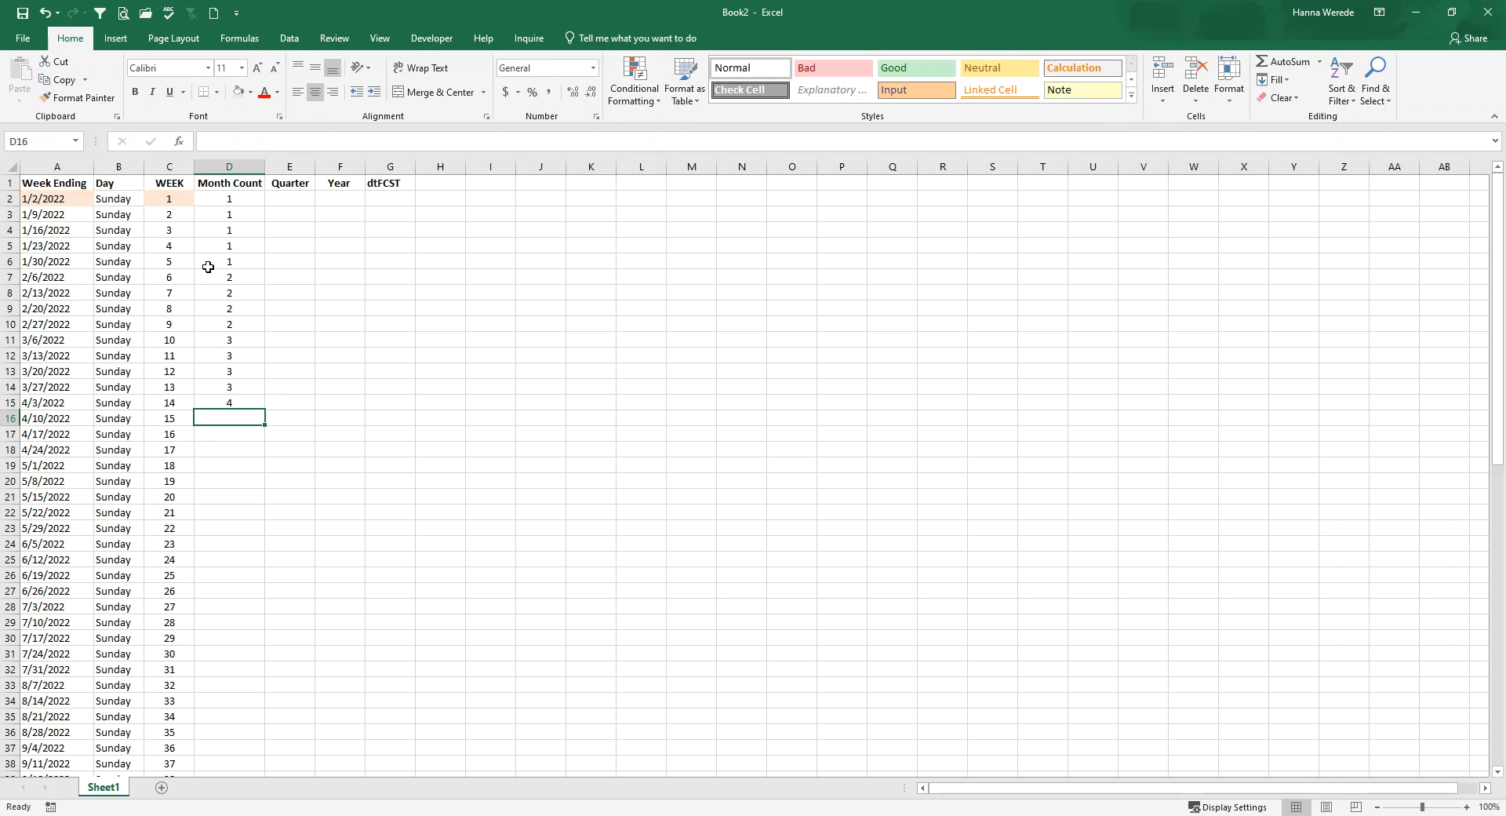
Step: Fill the formula in D15 down the Month Count column and shade the manually entered values in D2:D14 light orange
{"action": "left_click", "coordinate": [235, 405]}
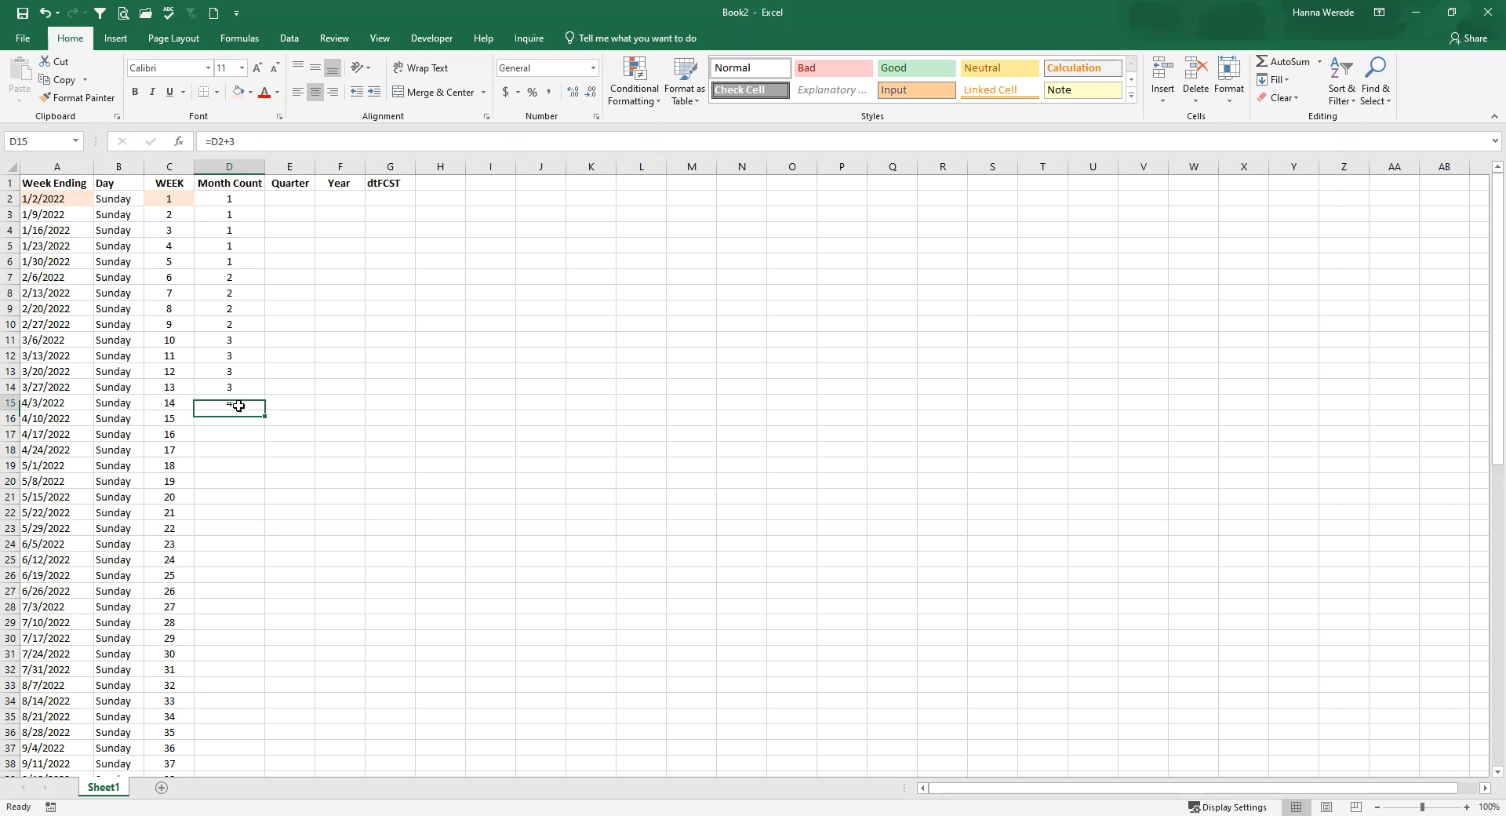
{"action": "double_click", "coordinate": [266, 412]}
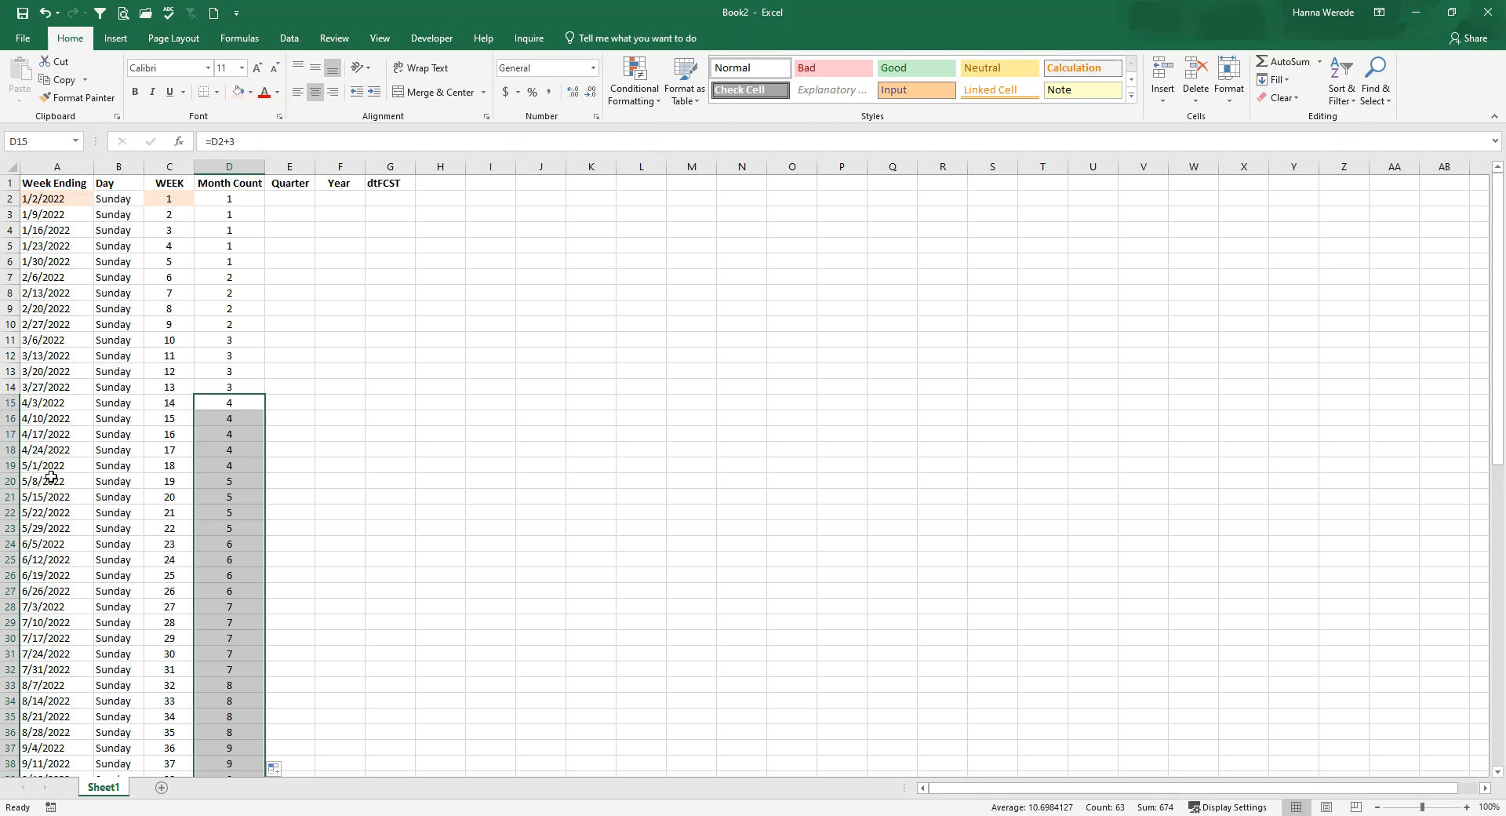
{"action": "left_click", "coordinate": [230, 485]}
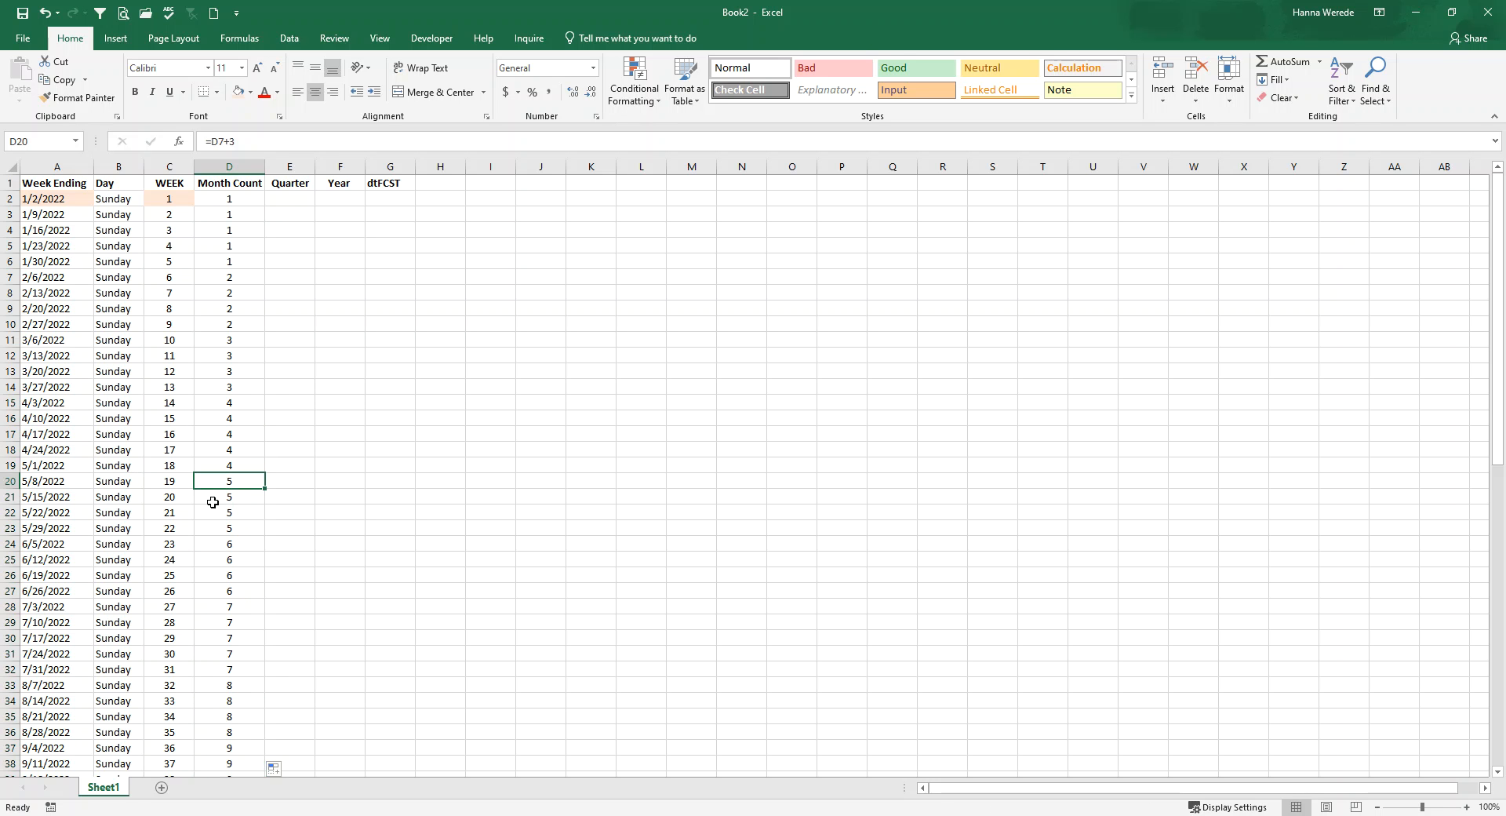
{"action": "scroll", "coordinate": [218, 514], "scroll_direction": "down", "scroll_amount": 4}
{"action": "scroll", "coordinate": [217, 510], "scroll_direction": "up", "scroll_amount": 4}
{"action": "left_click_drag", "start_coordinate": [227, 199], "coordinate": [222, 386]}
{"action": "left_click", "coordinate": [238, 92]}
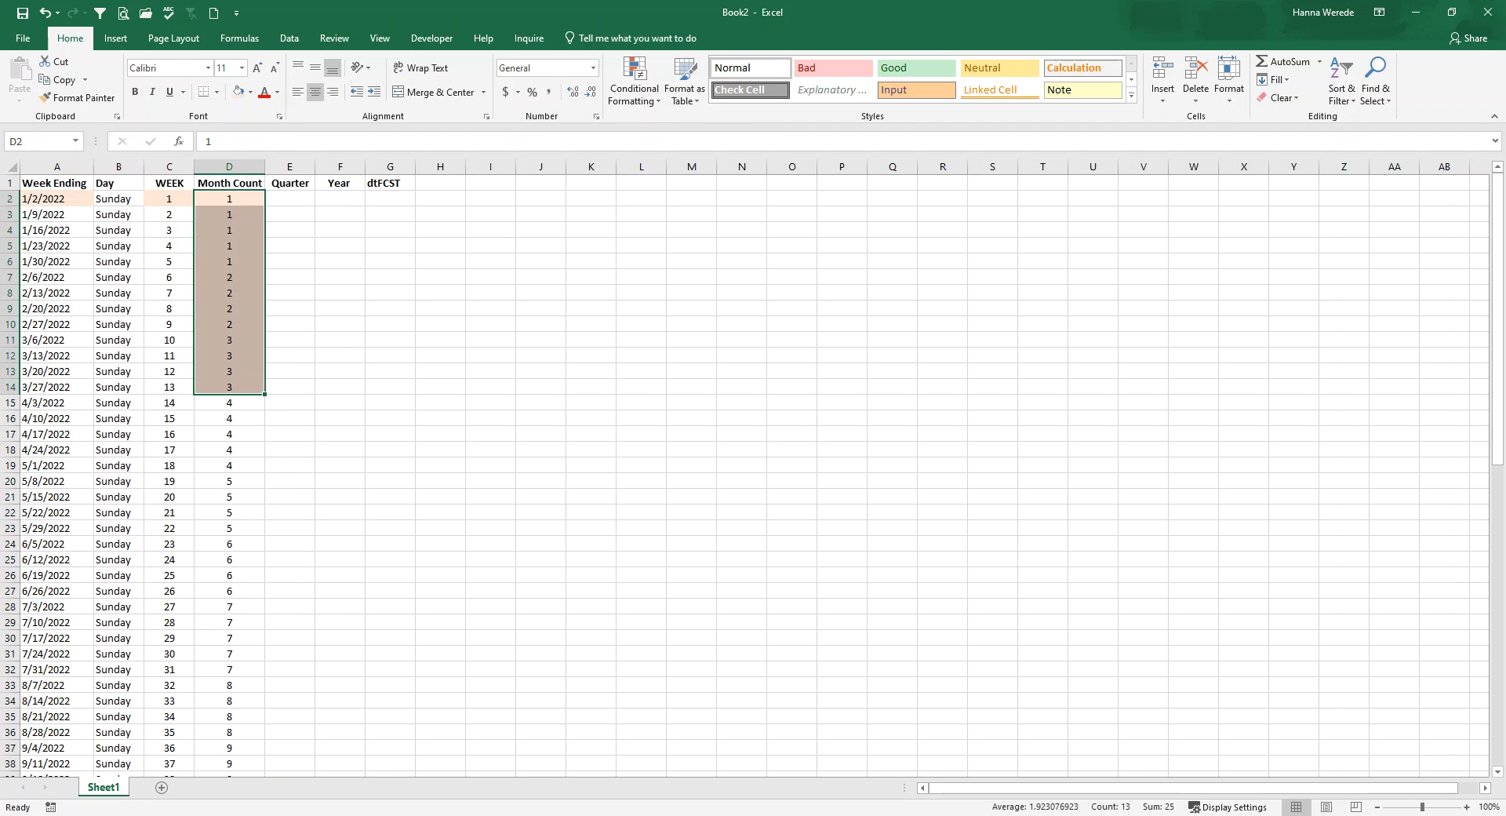
Step: Enter 1 in E2 as the first Quarter value and center the whole Quarter column
{"action": "left_click", "coordinate": [302, 197]}
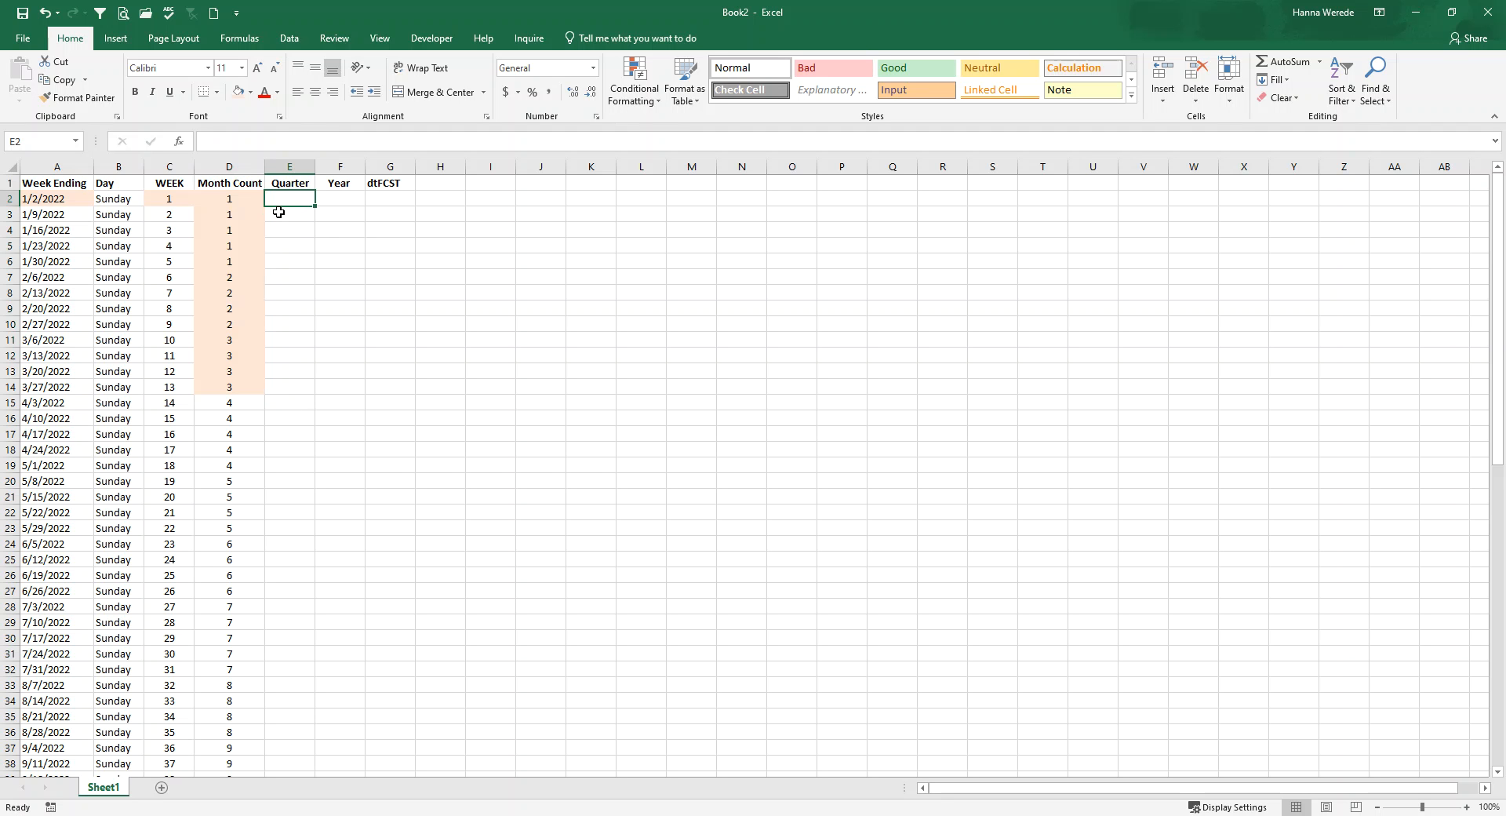
{"action": "type", "text": "1"}
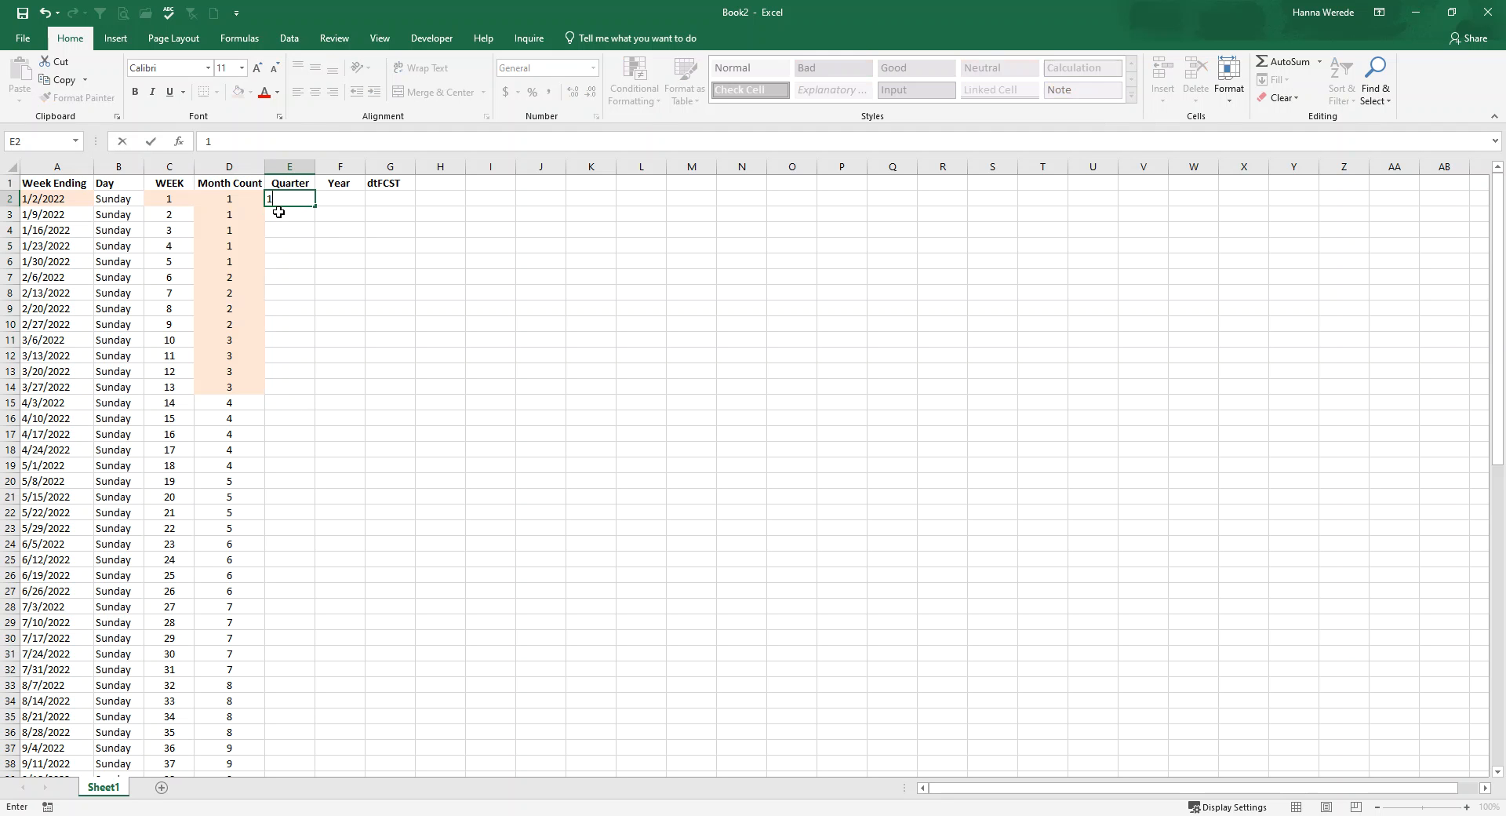
{"action": "key", "text": "Return"}
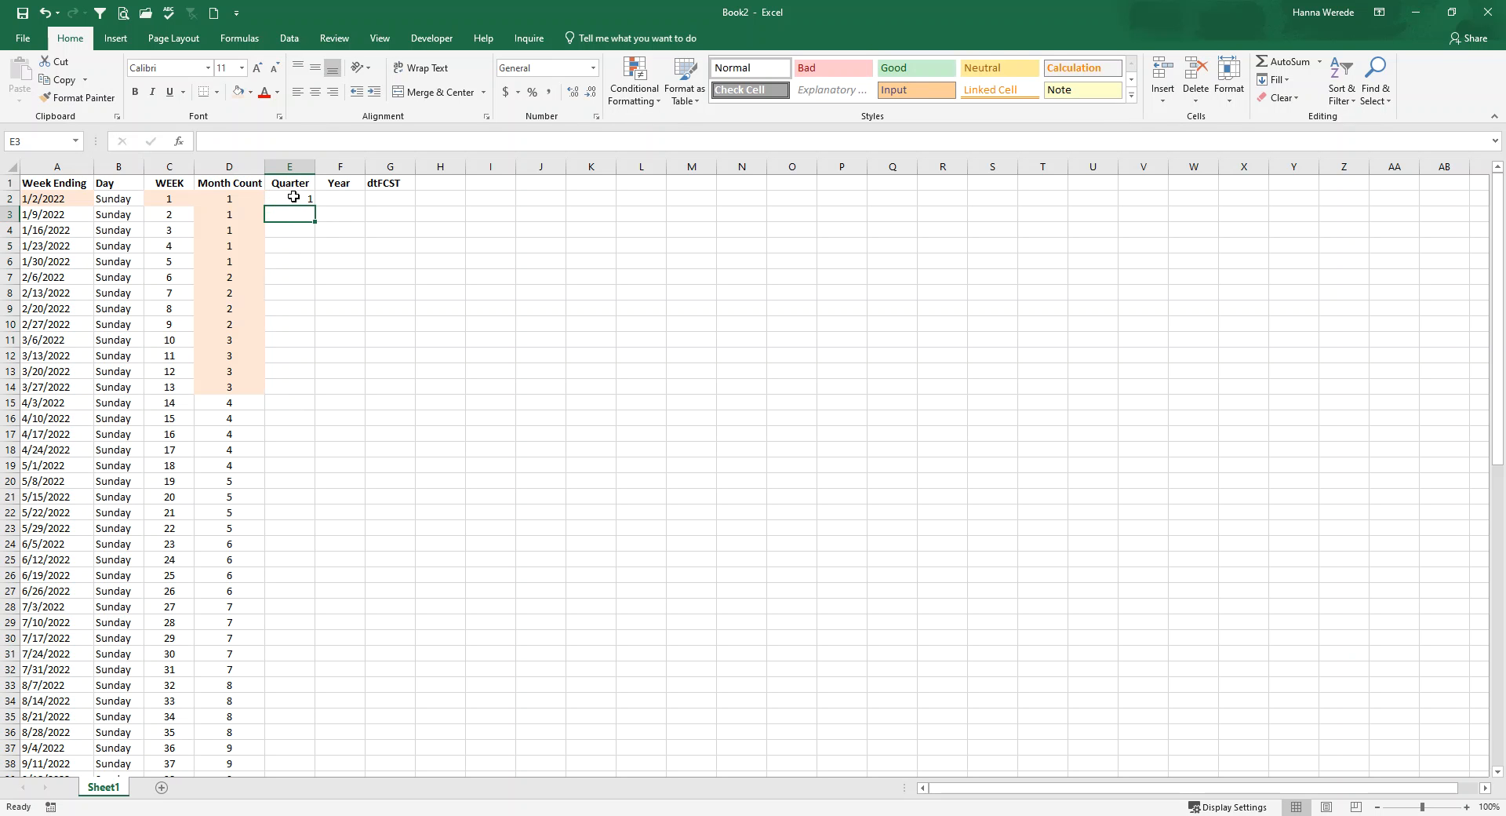
{"action": "left_click", "coordinate": [300, 164]}
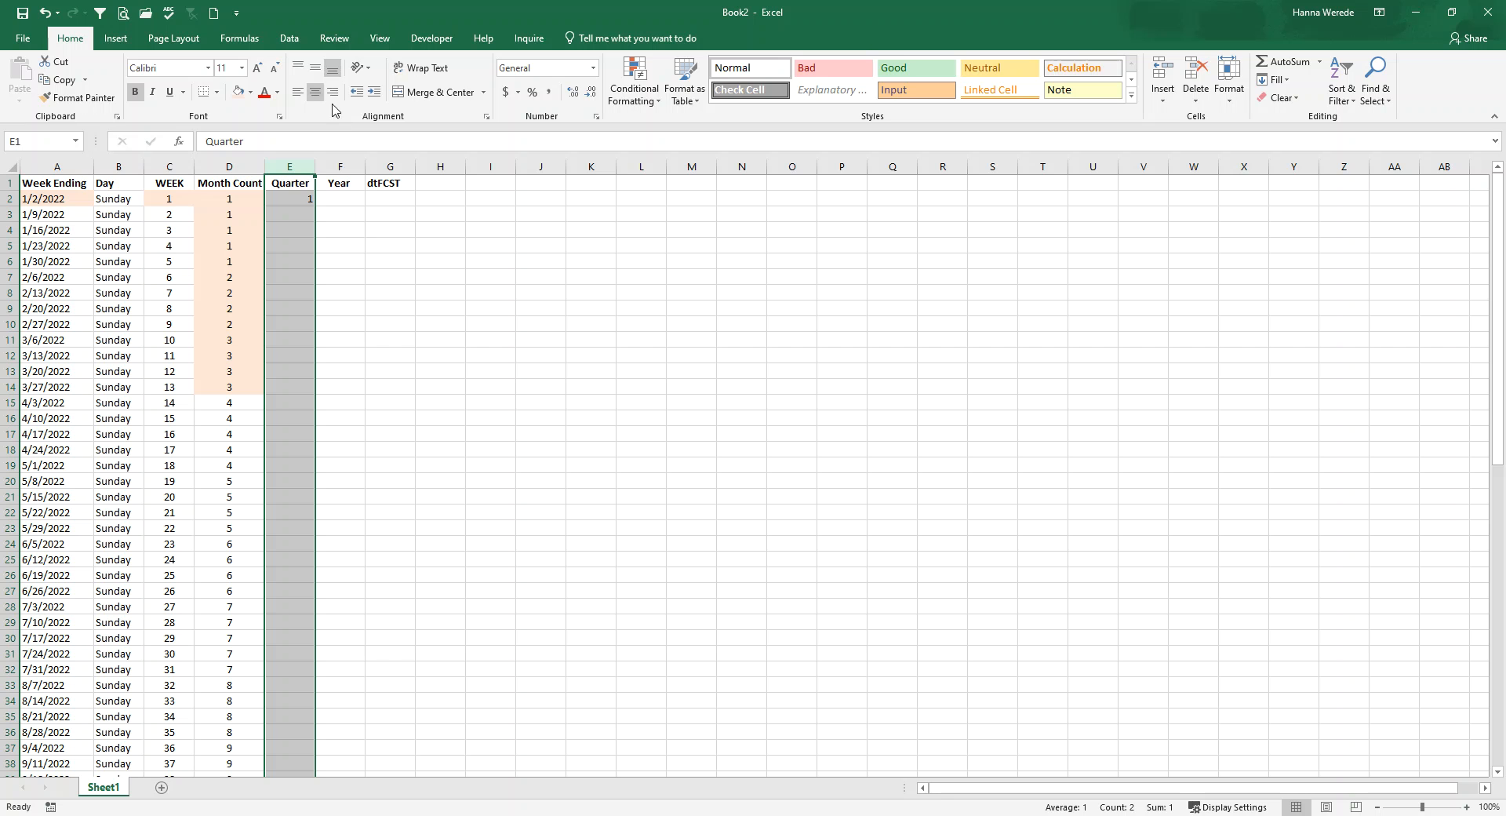
{"action": "left_click", "coordinate": [315, 92]}
Step: Copy the 1 in E2 down through E14 to cover the first 13 weeks of the Quarter column
{"action": "left_click", "coordinate": [302, 200]}
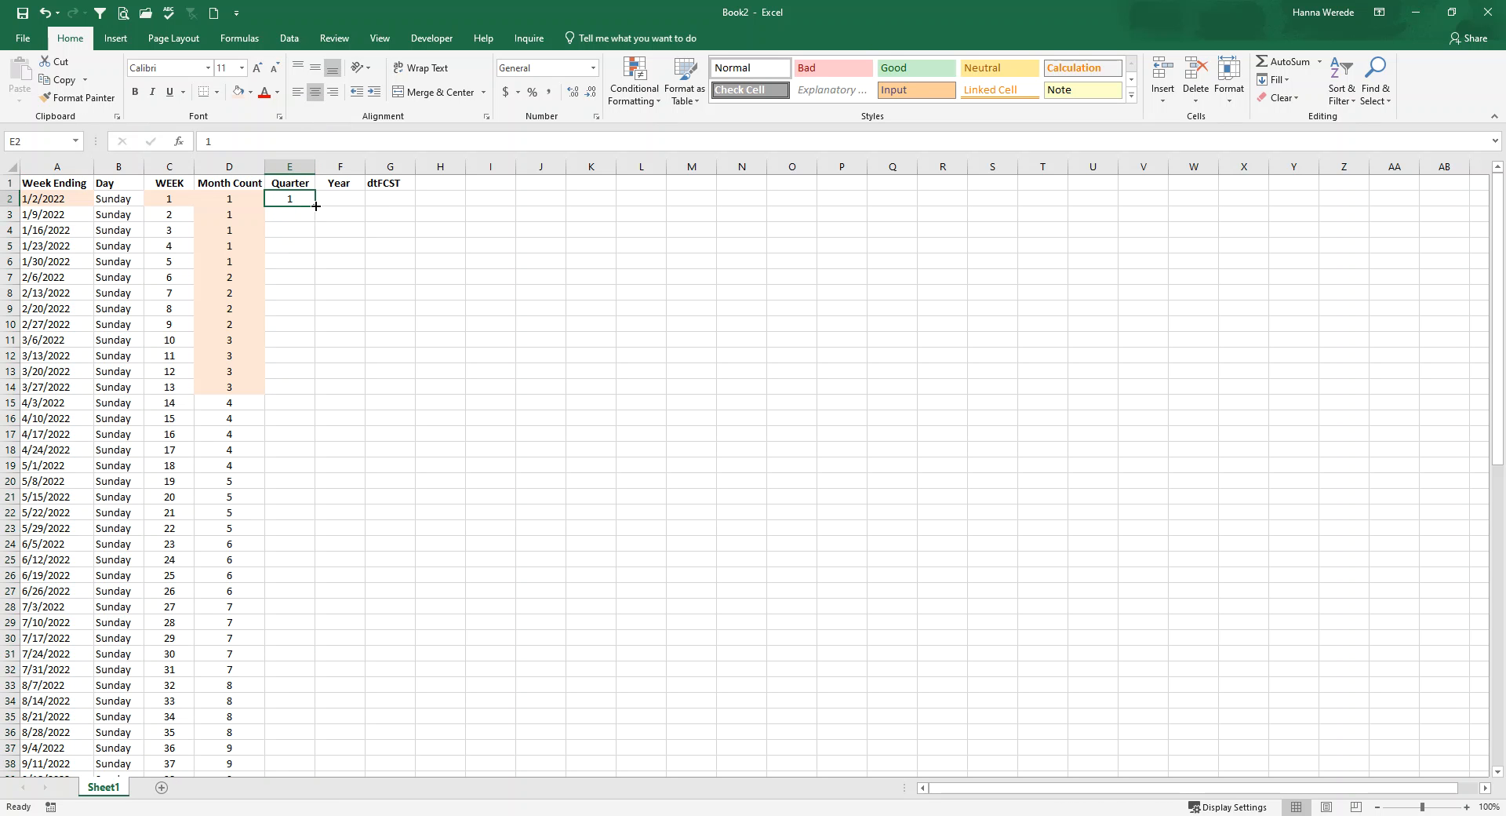
{"action": "key", "text": "ctrl+c"}
{"action": "left_click_drag", "start_coordinate": [305, 203], "coordinate": [283, 385]}
{"action": "key", "text": "ctrl+v"}
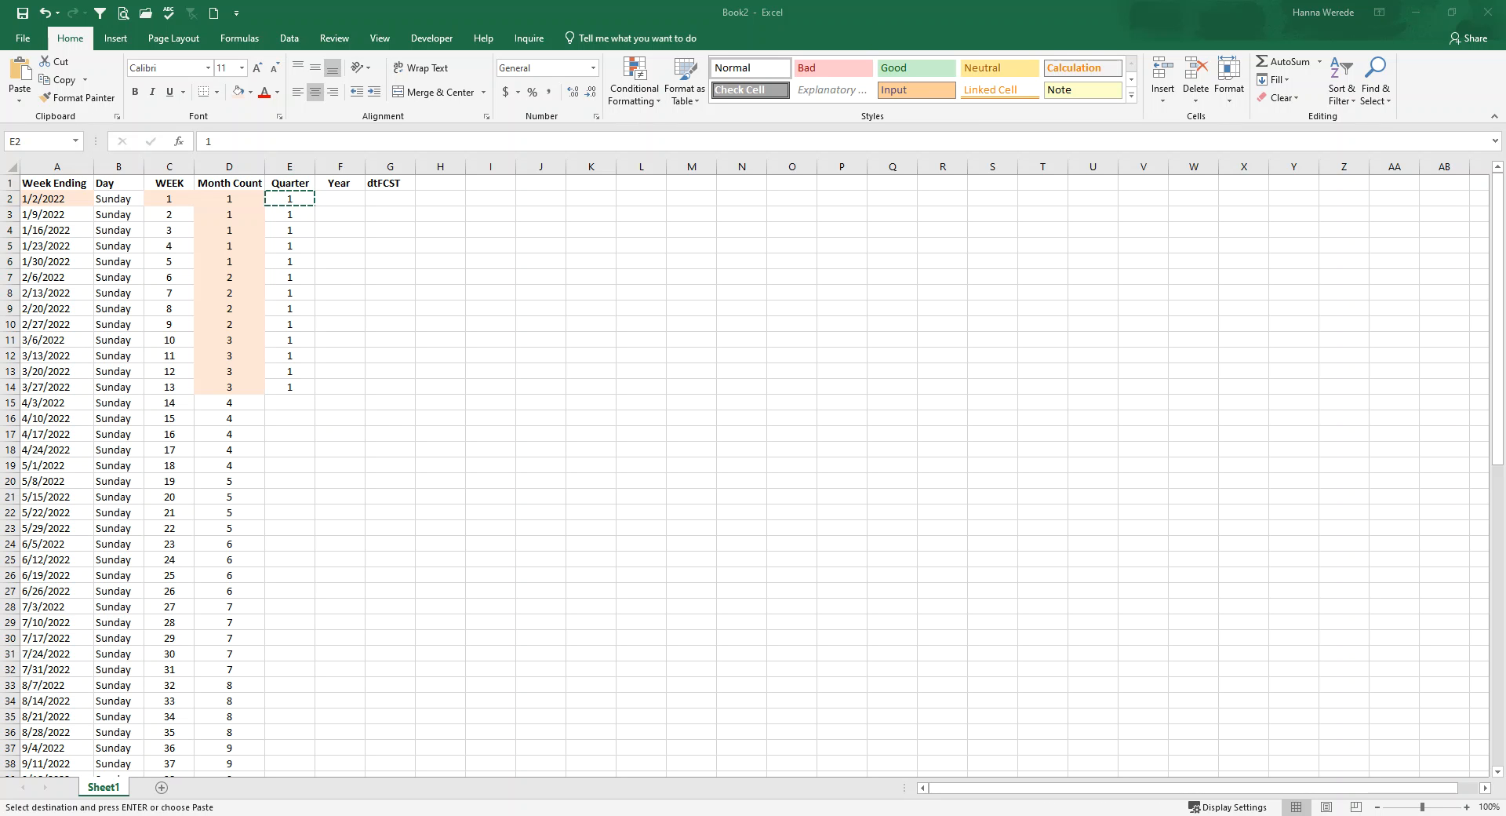
Step: Enter the formula =E2+1 in E15 to calculate the quarter for week 14
{"action": "left_click", "coordinate": [296, 398]}
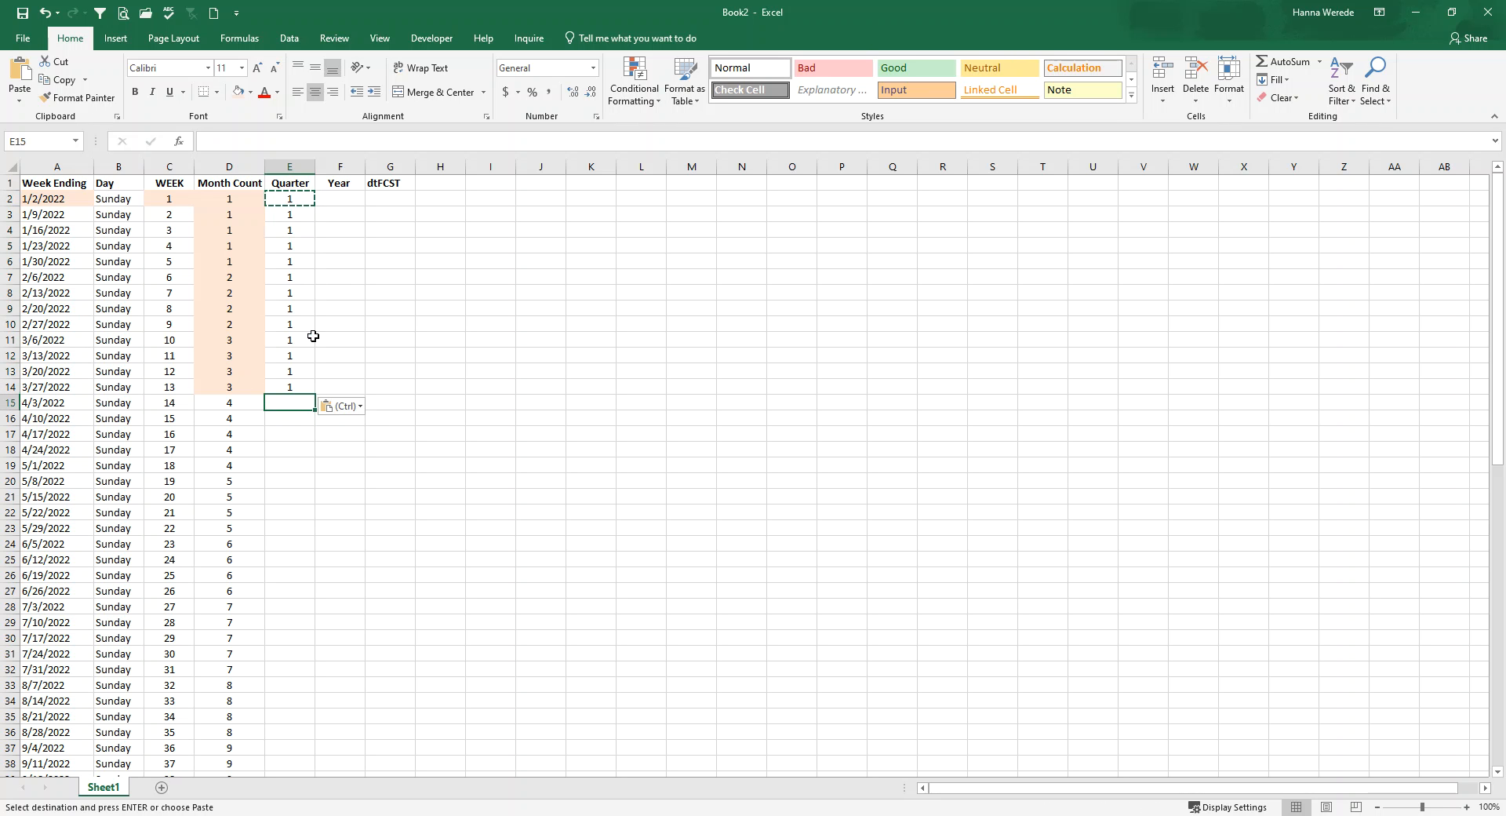
{"action": "type", "text": "="}
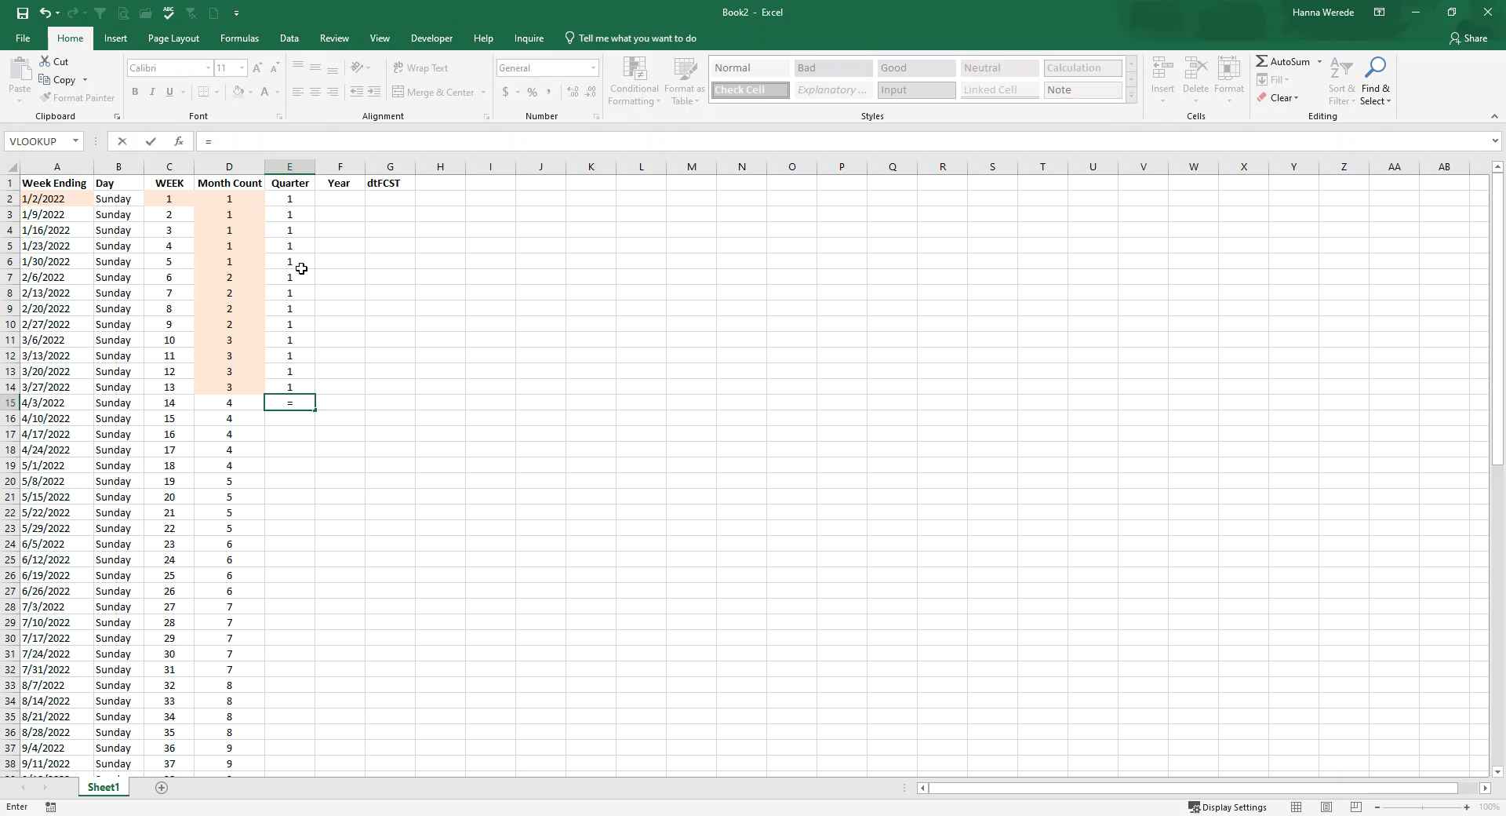
{"action": "left_click", "coordinate": [285, 201]}
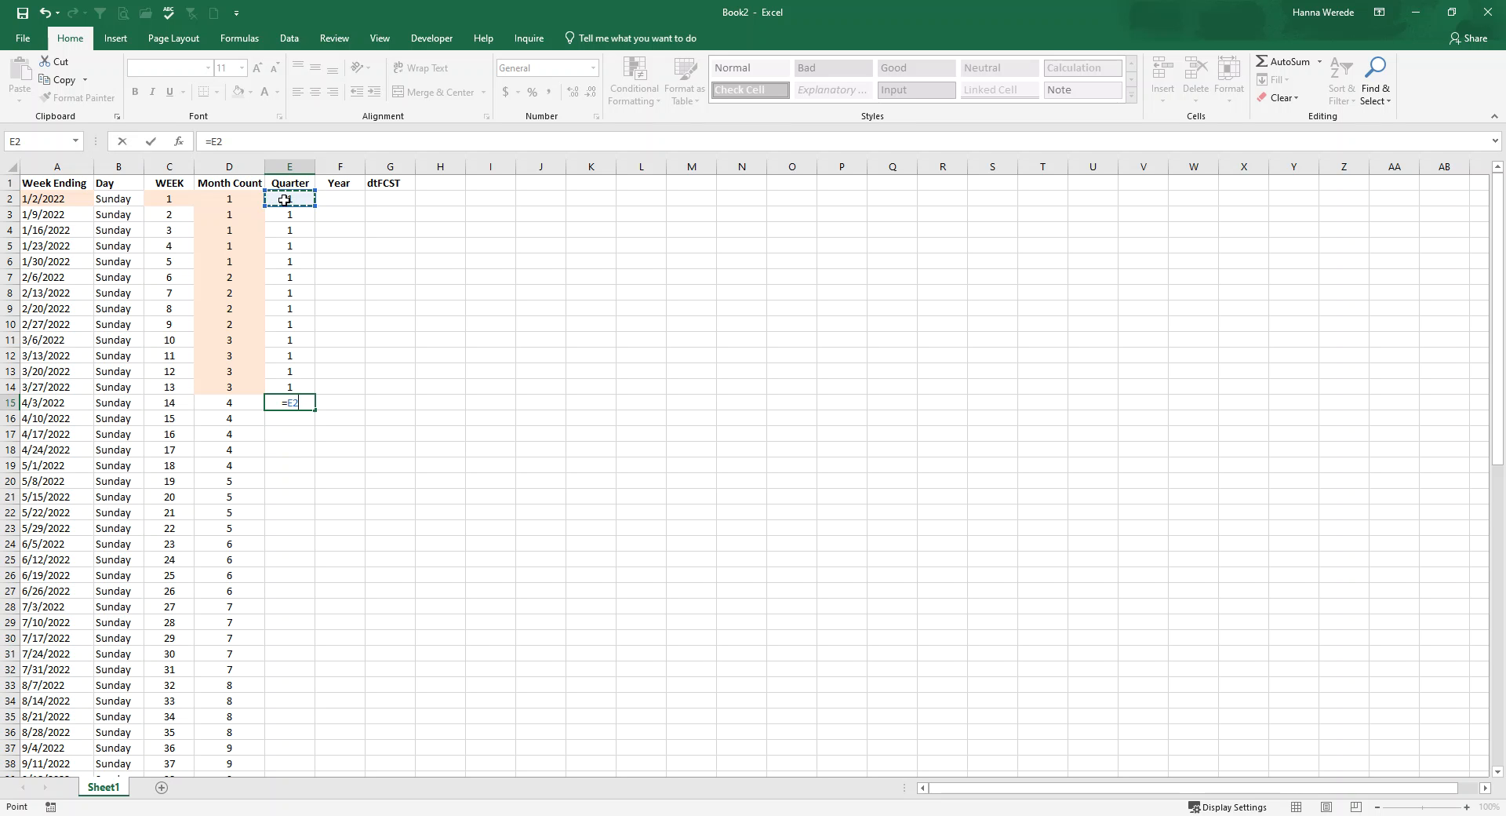
{"action": "type", "text": "+1"}
{"action": "key", "text": "Return"}
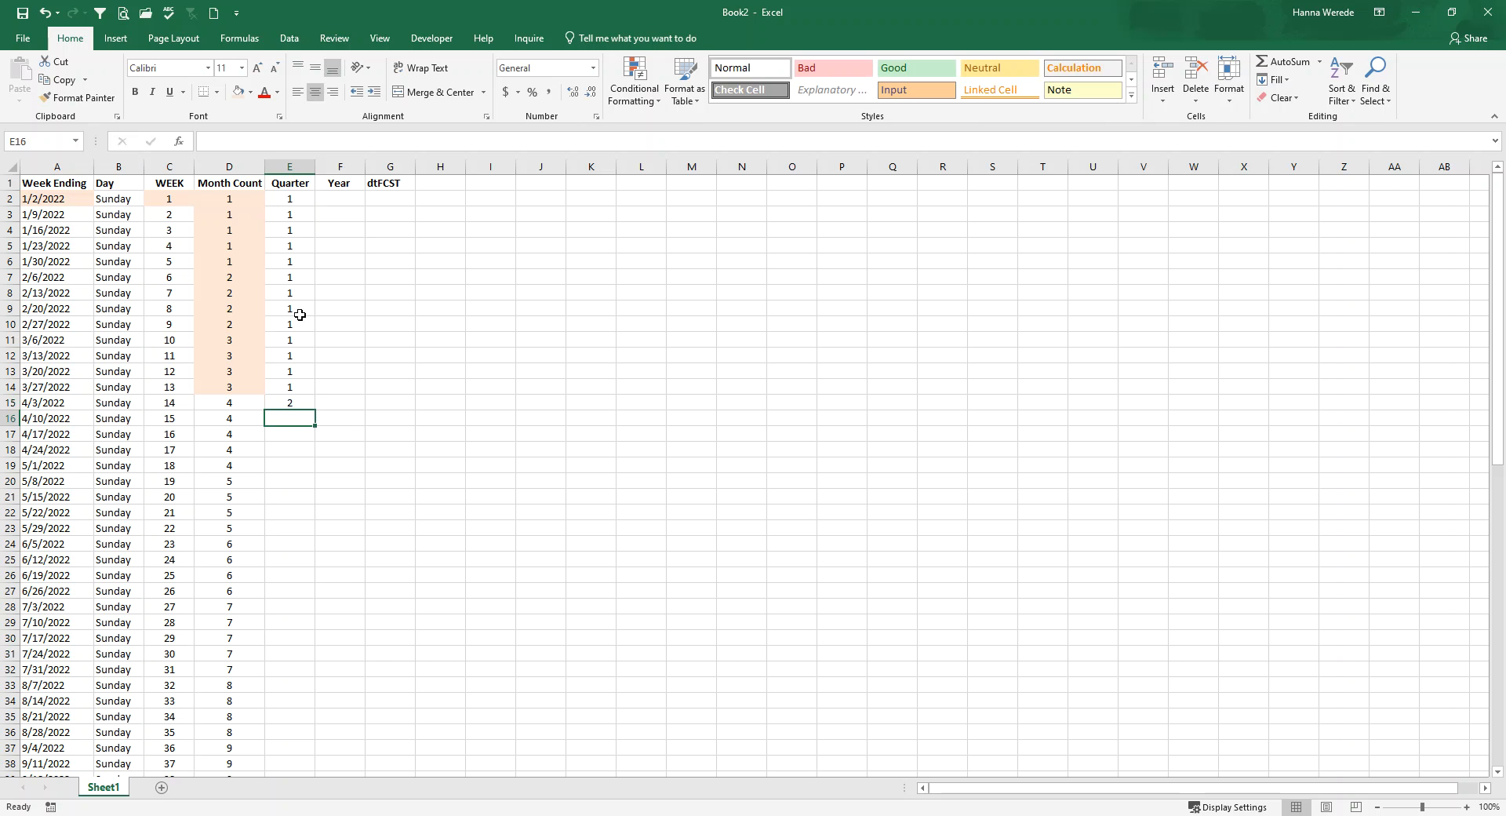
Step: Fill the formula in E15 down the Quarter column and shade the manually entered values in E2:E14 light orange
{"action": "left_click", "coordinate": [306, 405]}
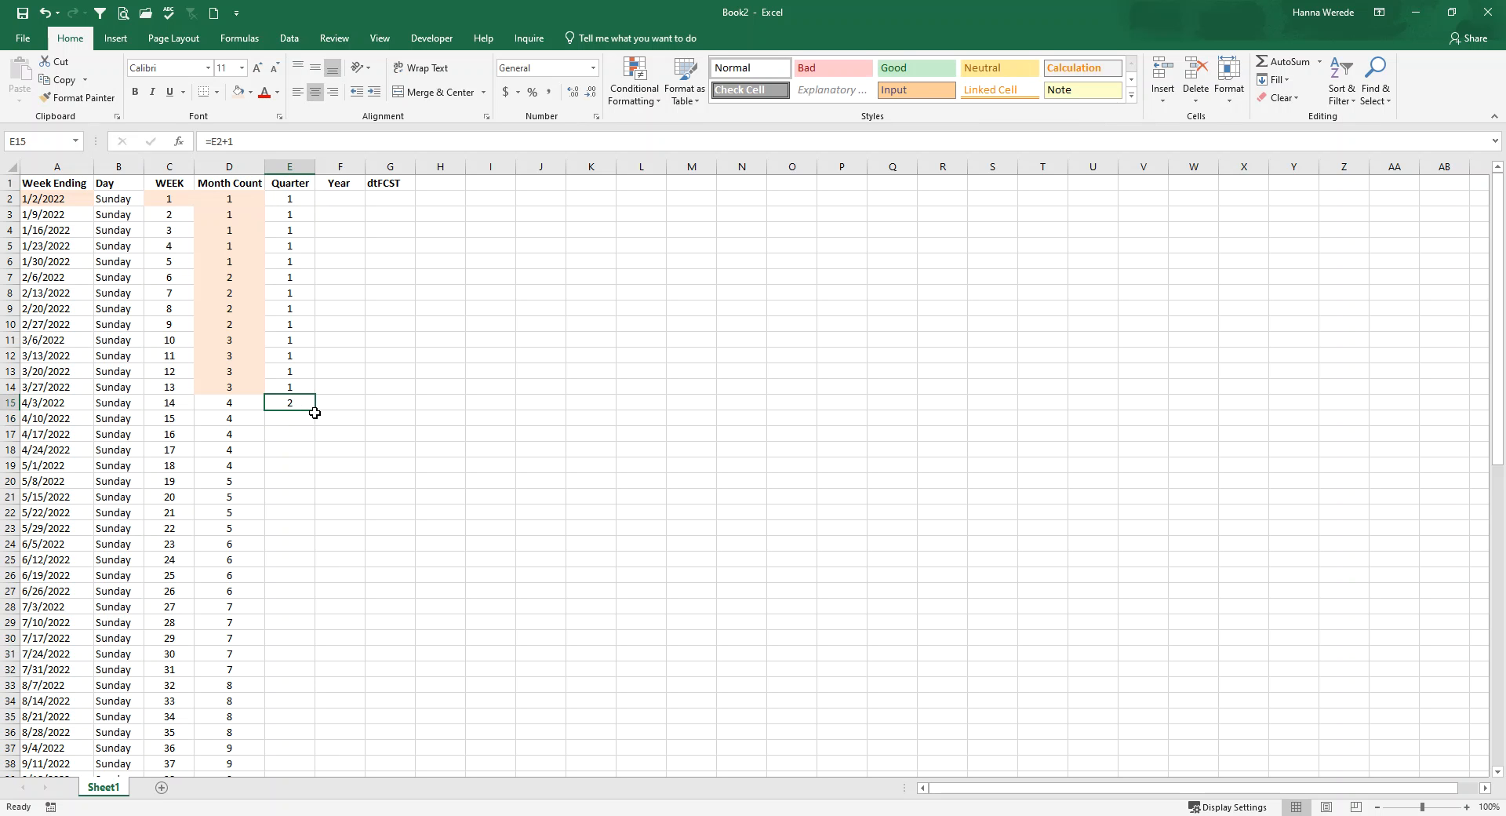
{"action": "double_click", "coordinate": [317, 410]}
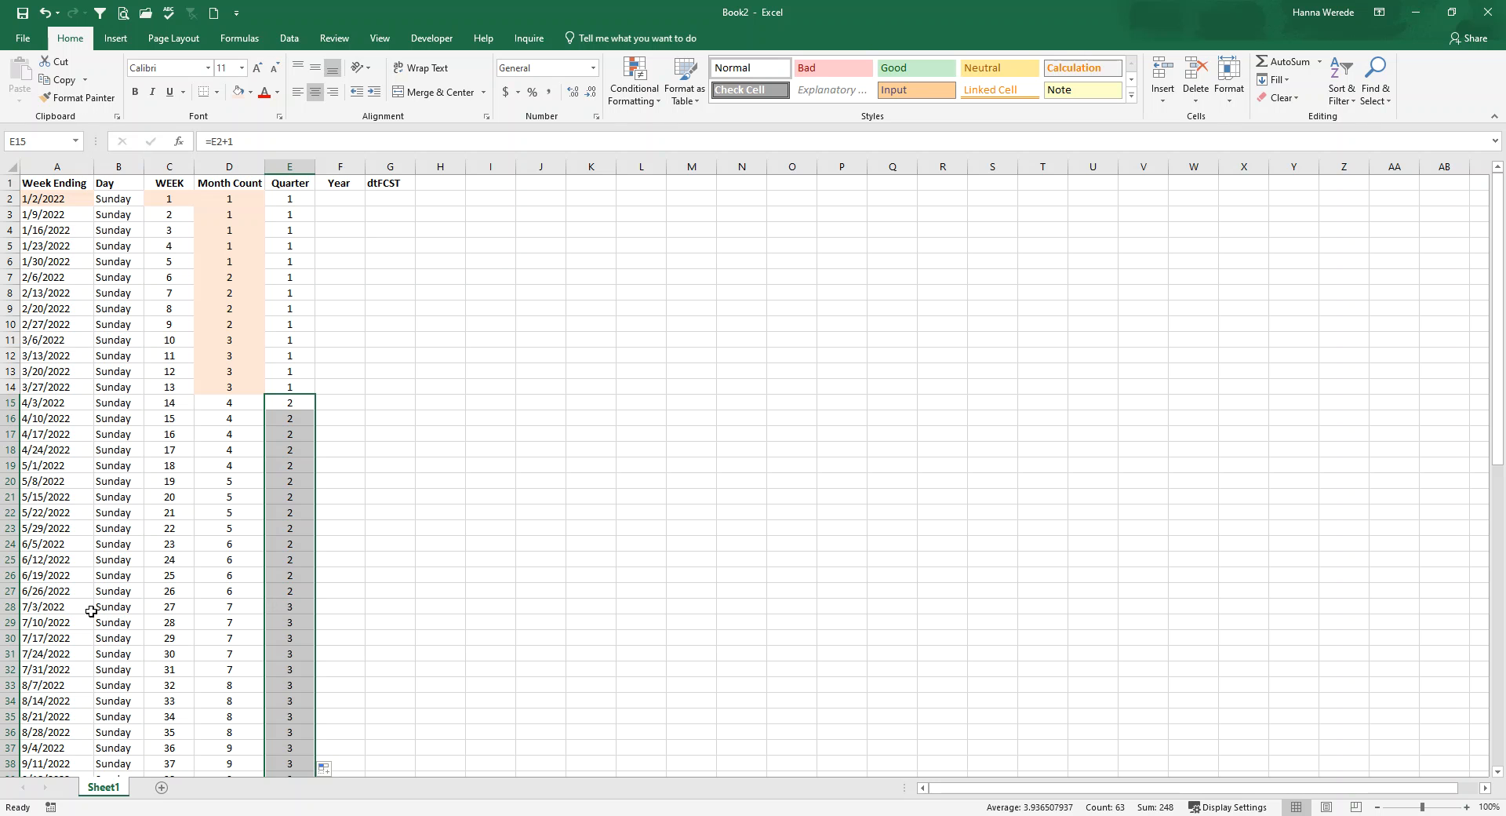
{"action": "left_click", "coordinate": [285, 608]}
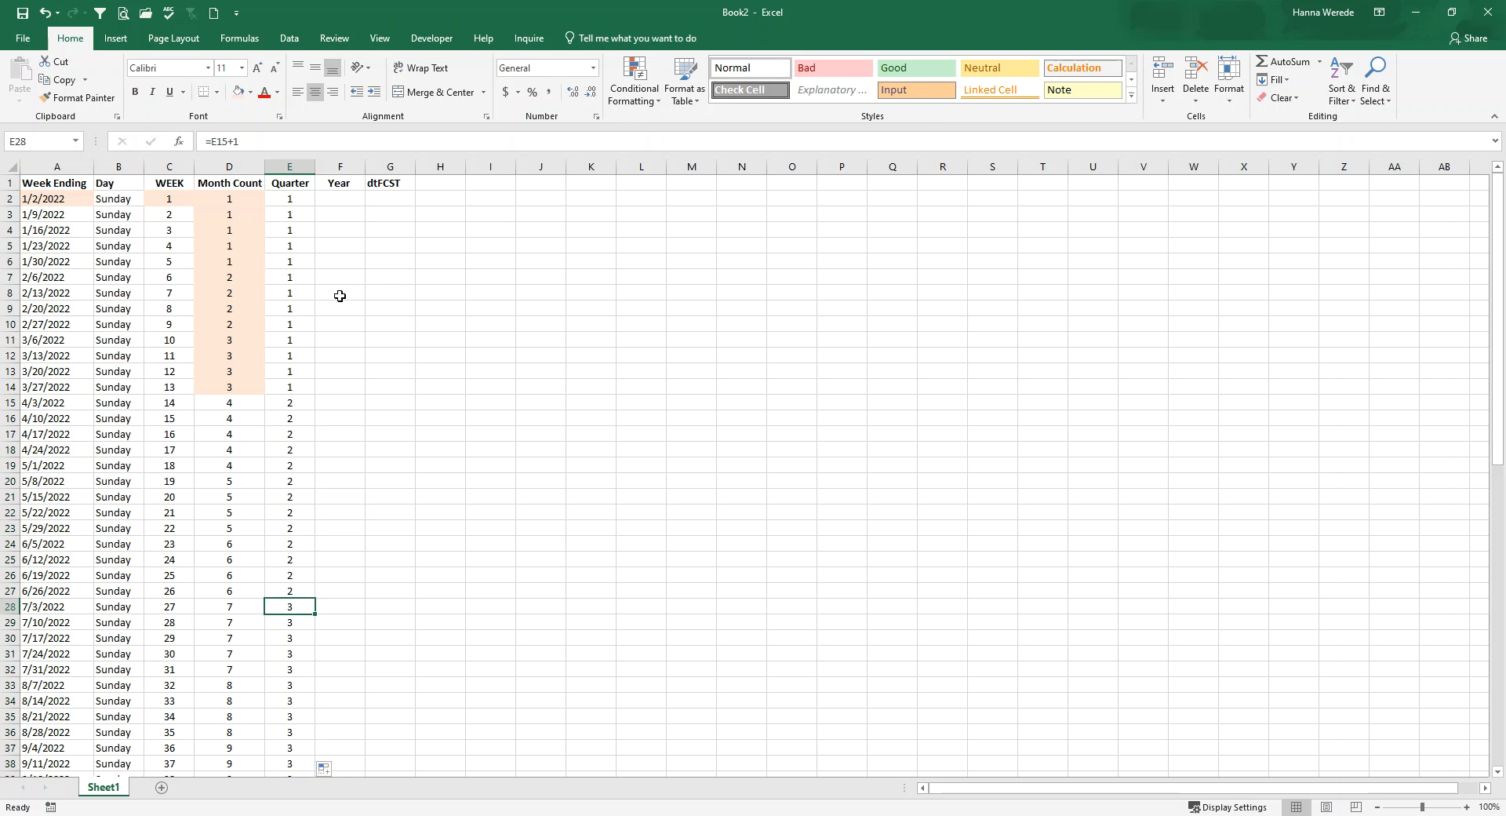
{"action": "left_click_drag", "start_coordinate": [292, 198], "coordinate": [287, 386]}
{"action": "left_click", "coordinate": [233, 96]}
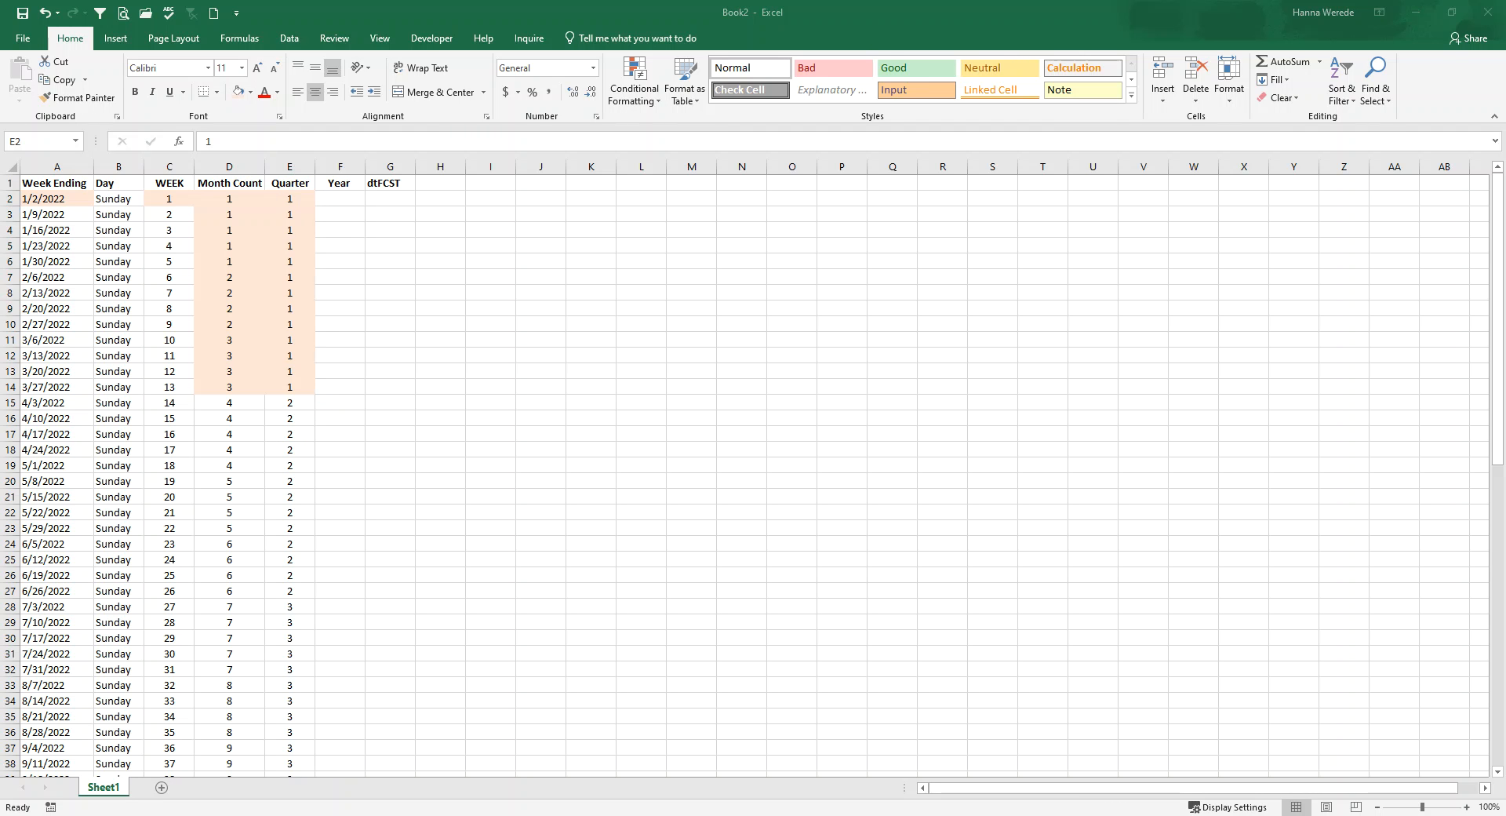
Step: Enter 2022 in F2 as the first value of the Year column
{"action": "left_click", "coordinate": [341, 199]}
{"action": "type", "text": "2022"}
{"action": "key", "text": "Return"}
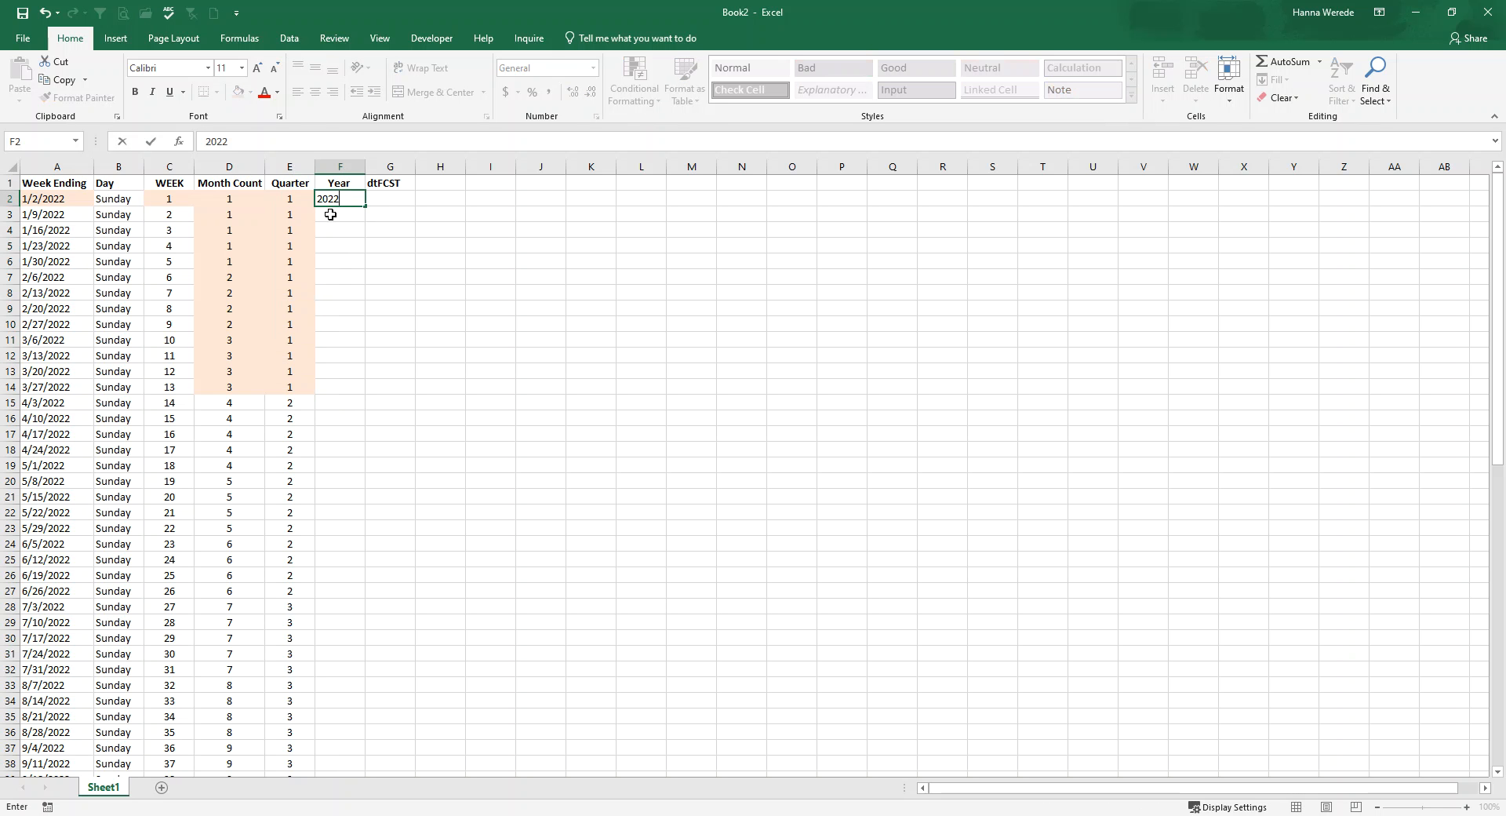
{"action": "key", "text": "alt+Tab"}
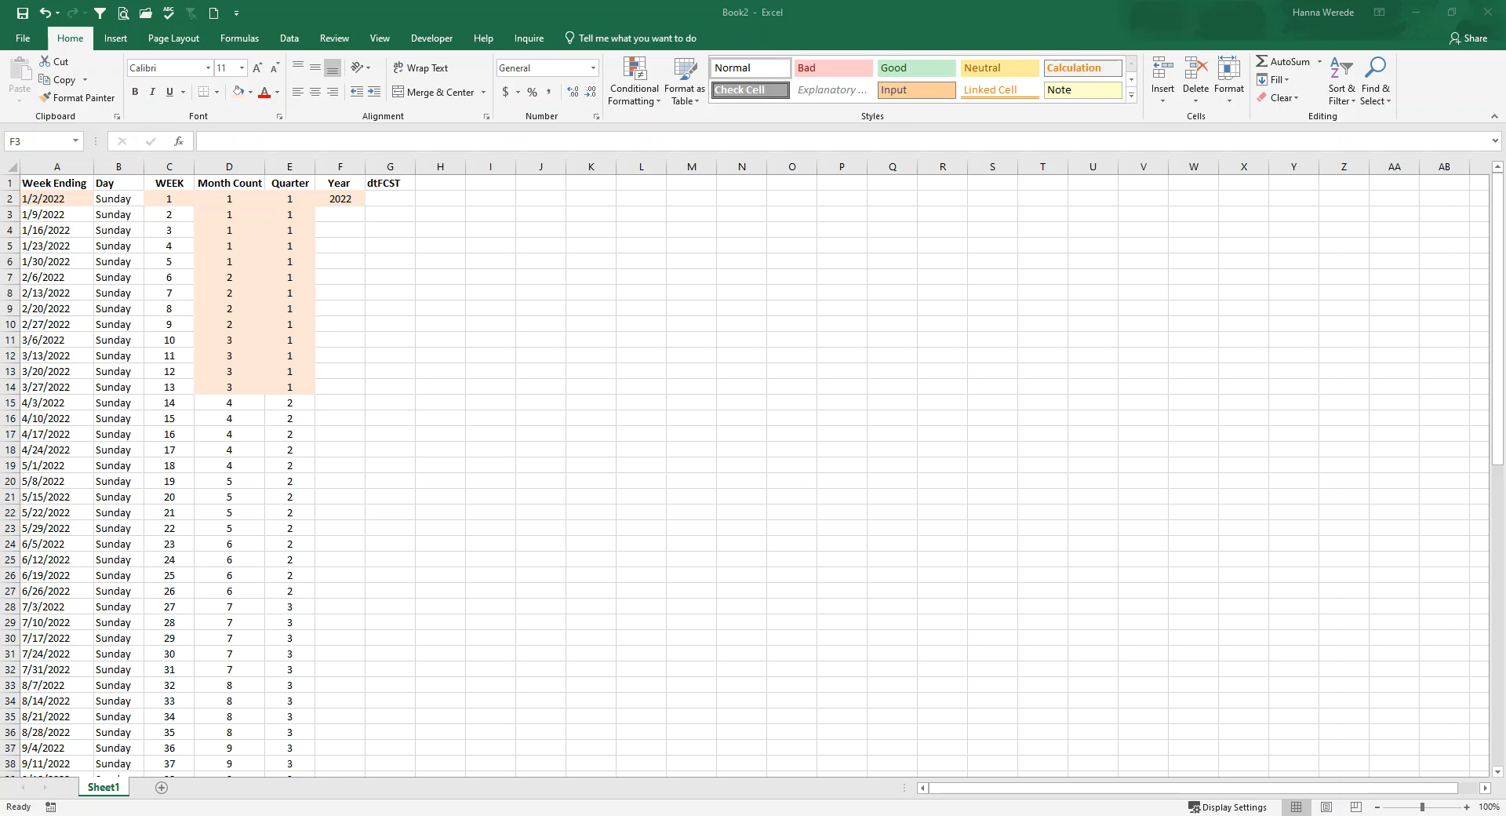
Step: Enter the formula =IF(C3>C2,F2,F2+1) in F3 so the year advances when the week number restarts
{"action": "left_click", "coordinate": [355, 215]}
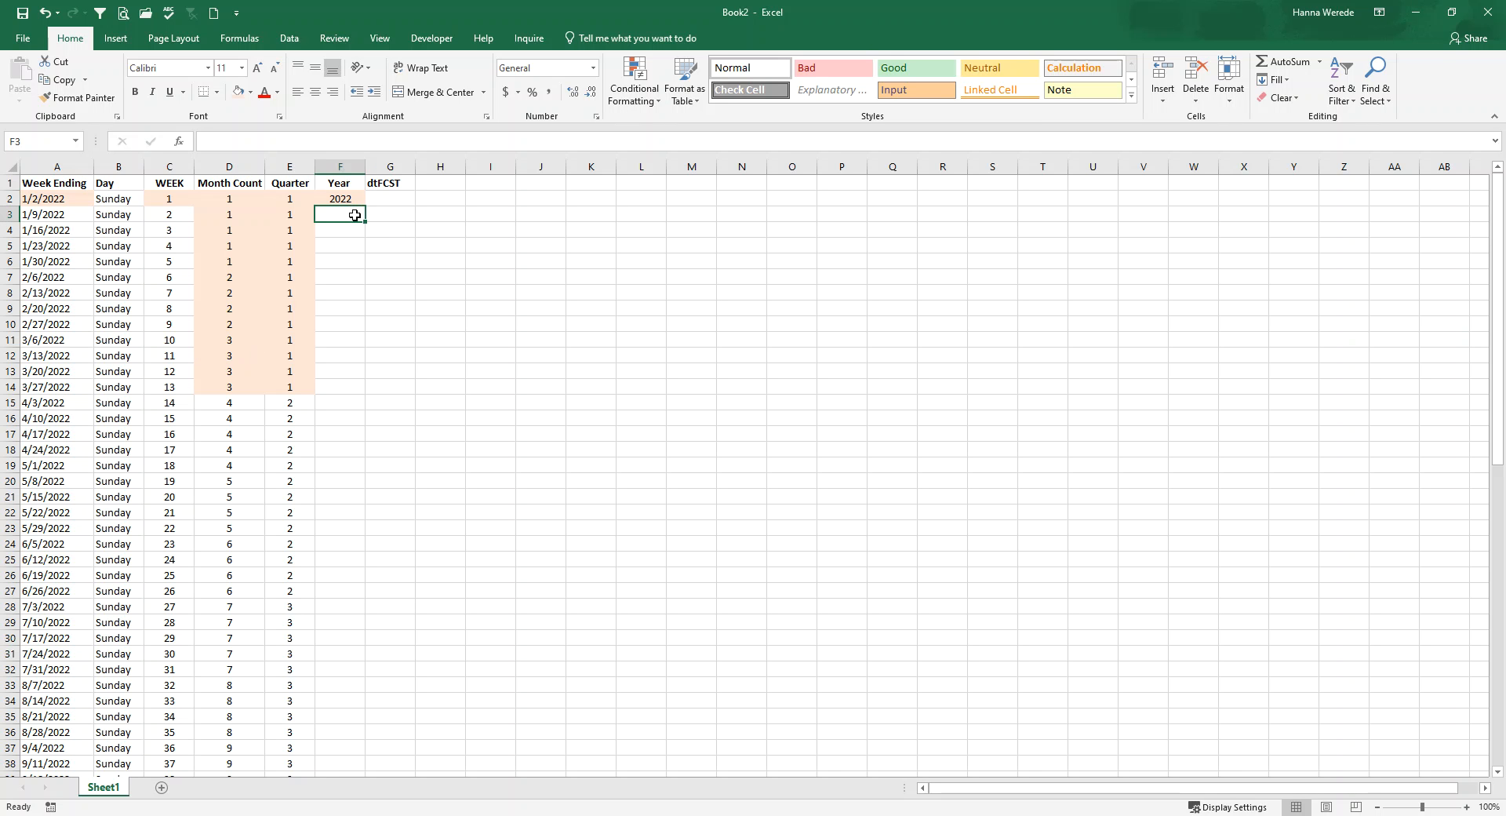
{"action": "type", "text": "=i"}
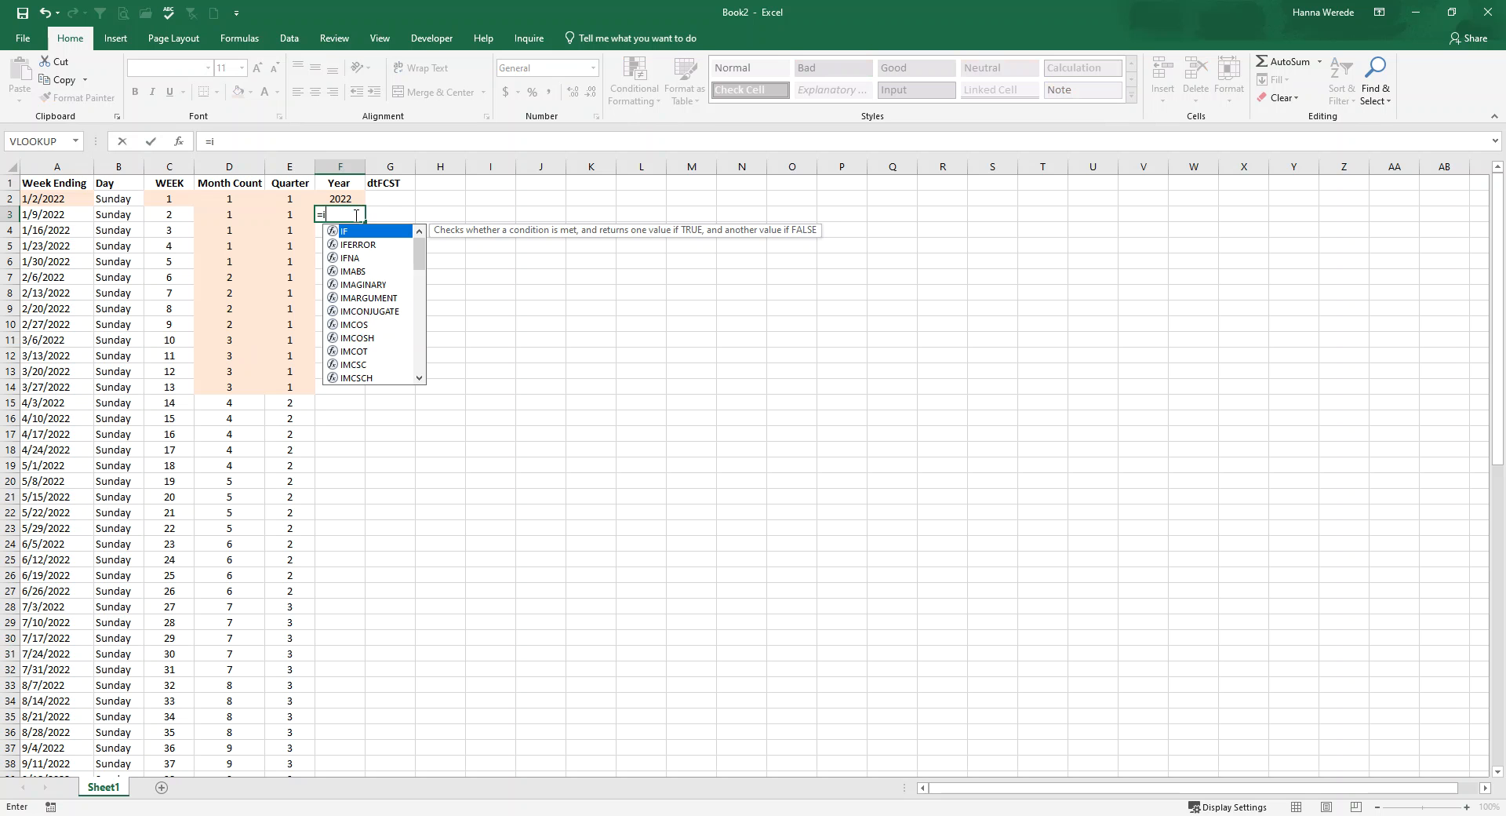
{"action": "type", "text": "f("}
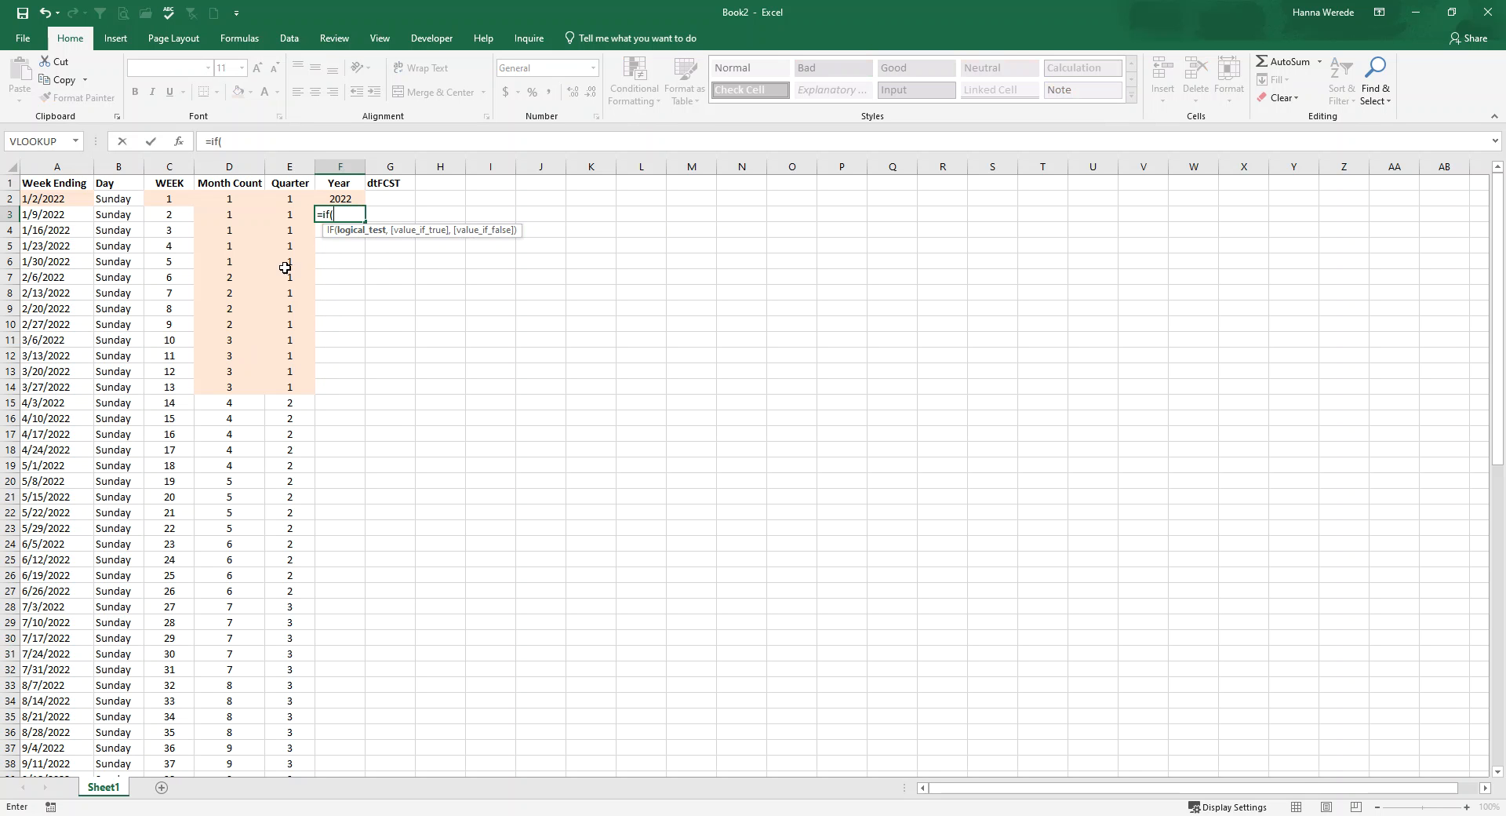
{"action": "left_click", "coordinate": [167, 217]}
{"action": "type", "text": ">"}
{"action": "left_click", "coordinate": [170, 197]}
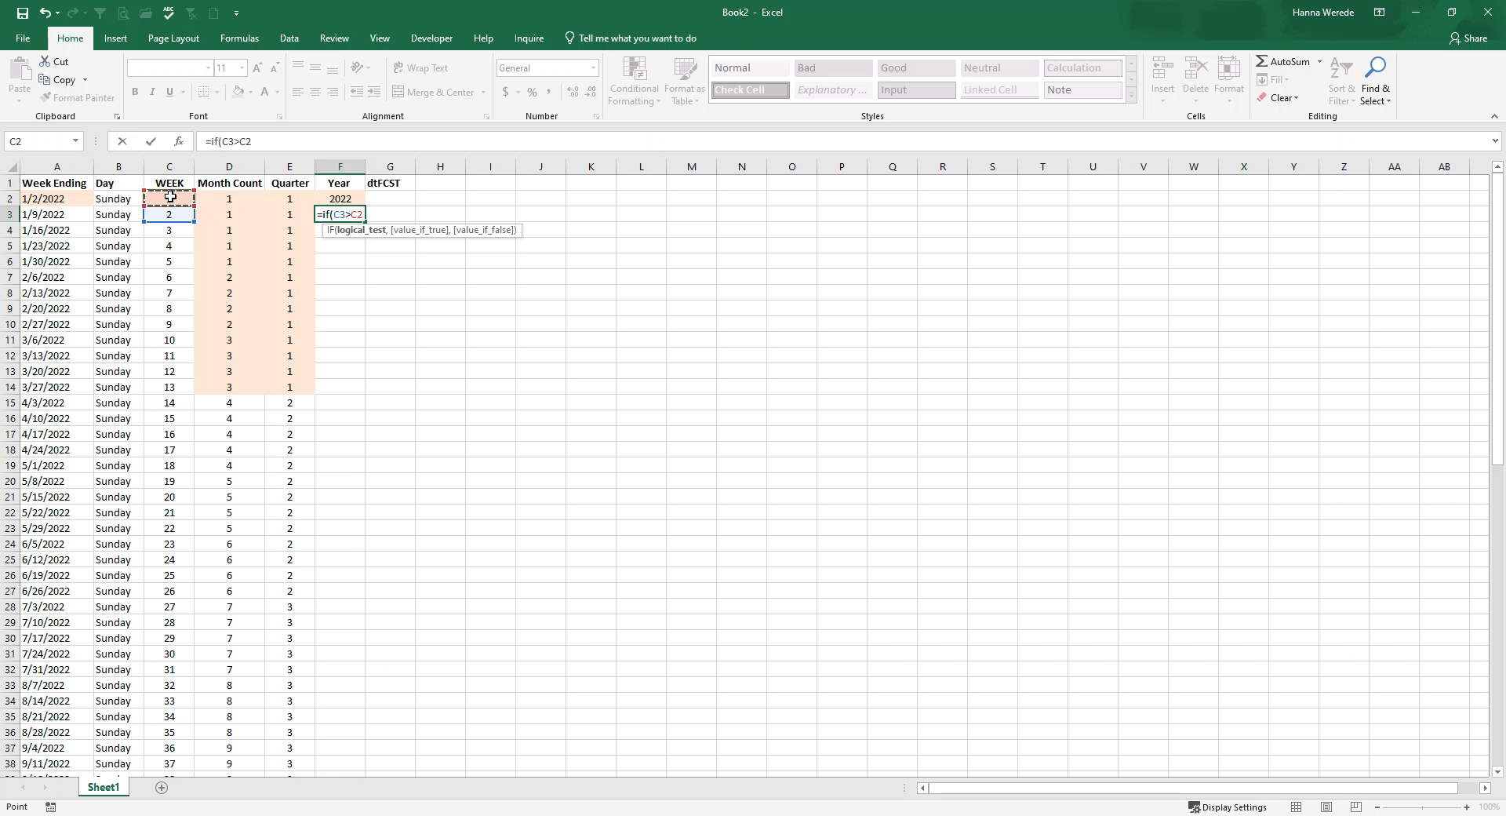
{"action": "type", "text": ","}
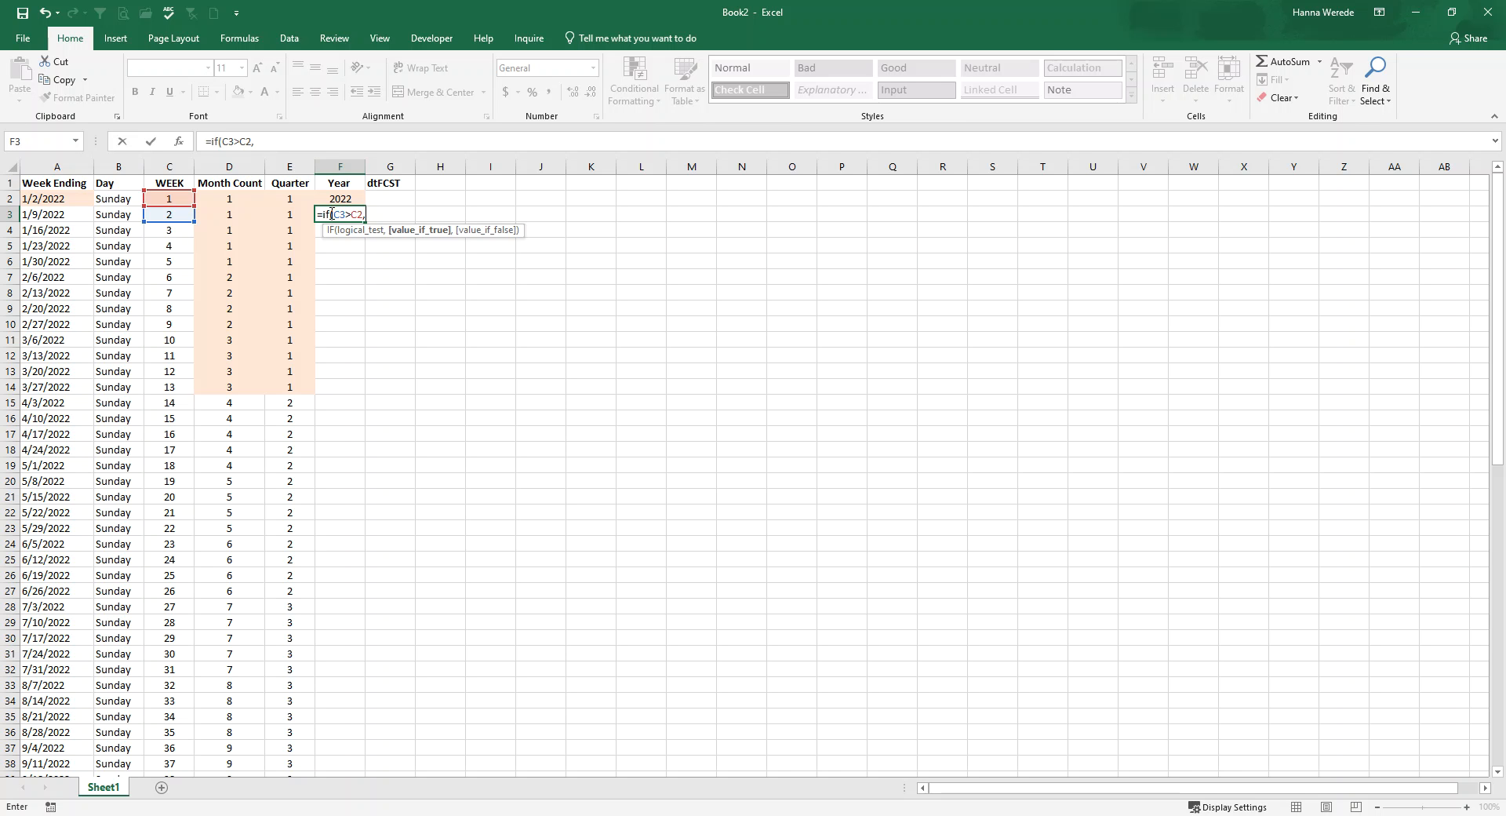
{"action": "left_click", "coordinate": [333, 201]}
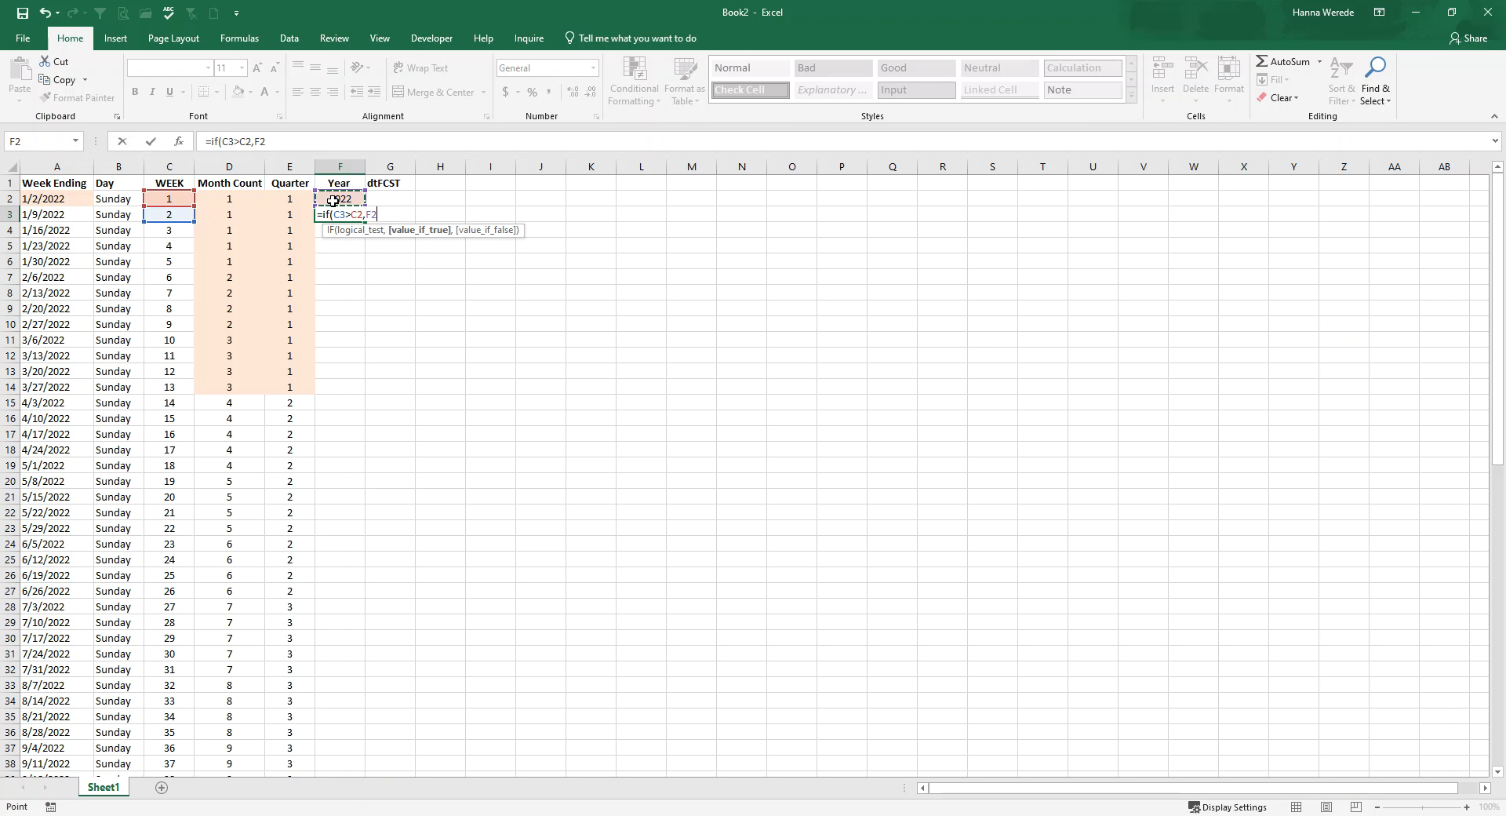
{"action": "type", "text": ","}
{"action": "left_click", "coordinate": [334, 201]}
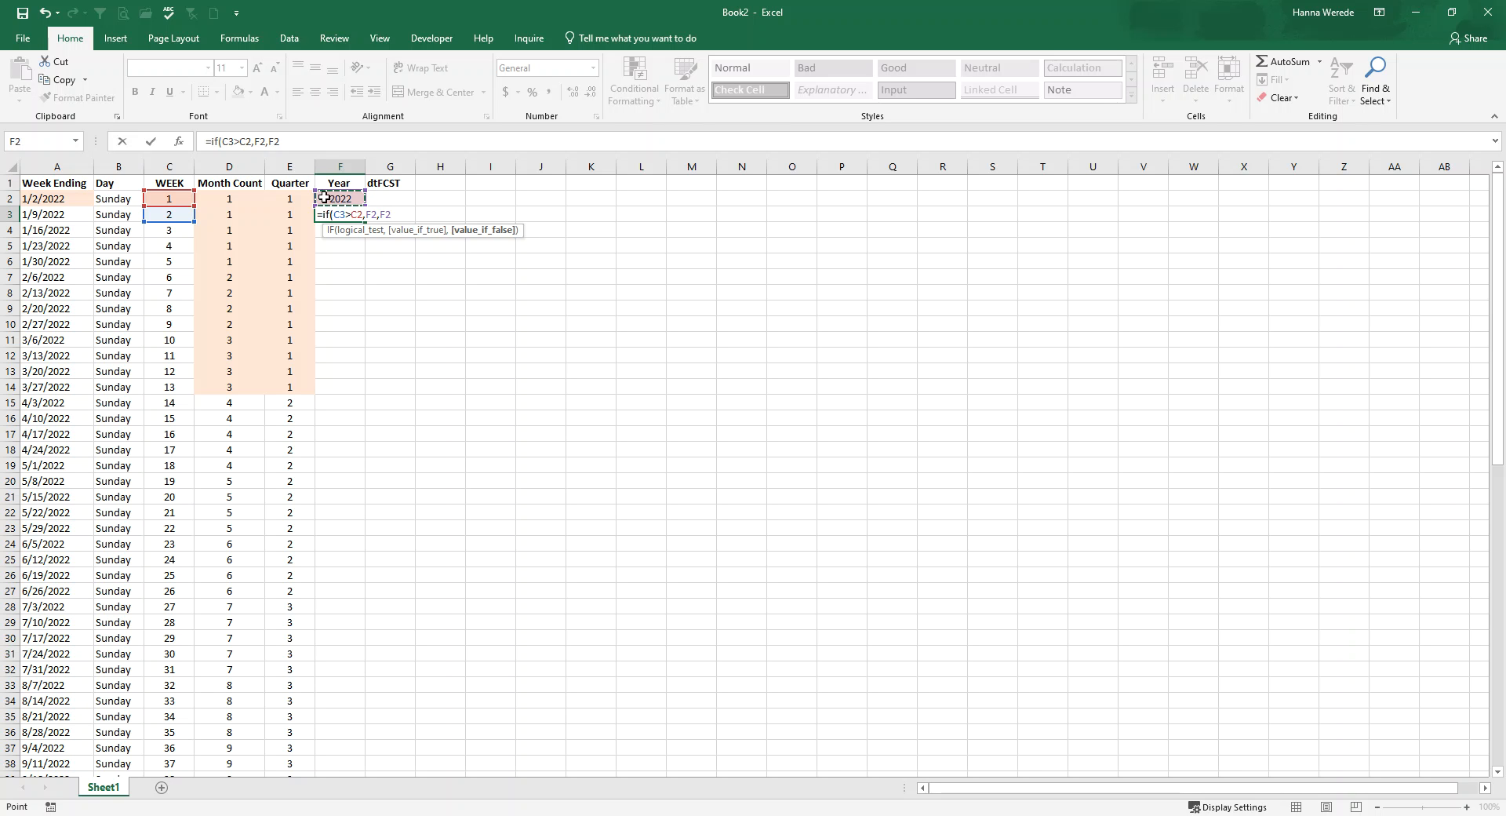
{"action": "type", "text": "+1"}
{"action": "key", "text": "Return"}
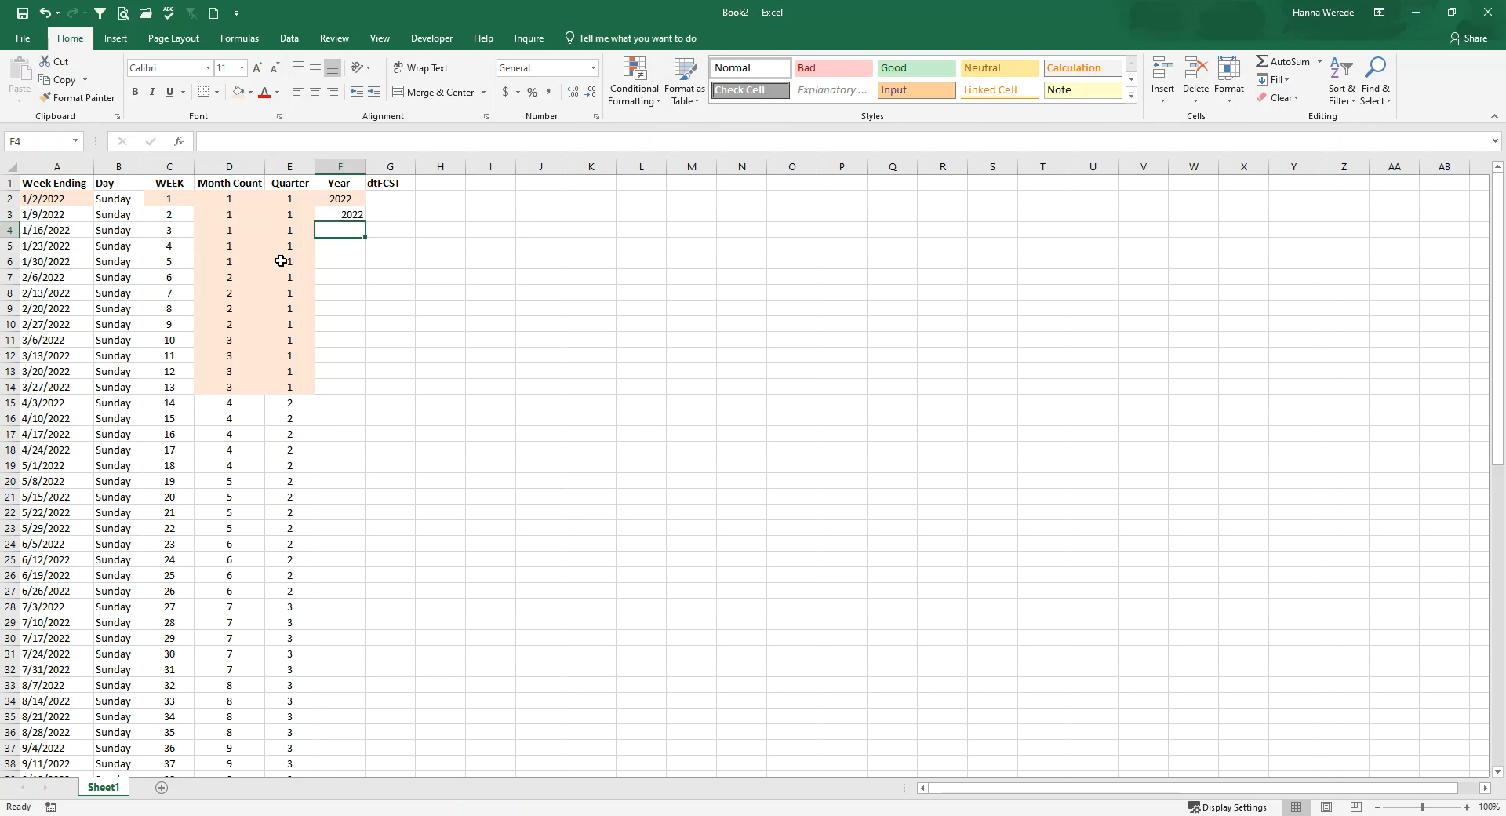
Step: Center the contents of the Year column and fill the F3 formula down through the last week of the table
{"action": "left_click", "coordinate": [339, 166]}
{"action": "left_click", "coordinate": [314, 92]}
{"action": "left_click", "coordinate": [314, 91]}
{"action": "left_click", "coordinate": [356, 217]}
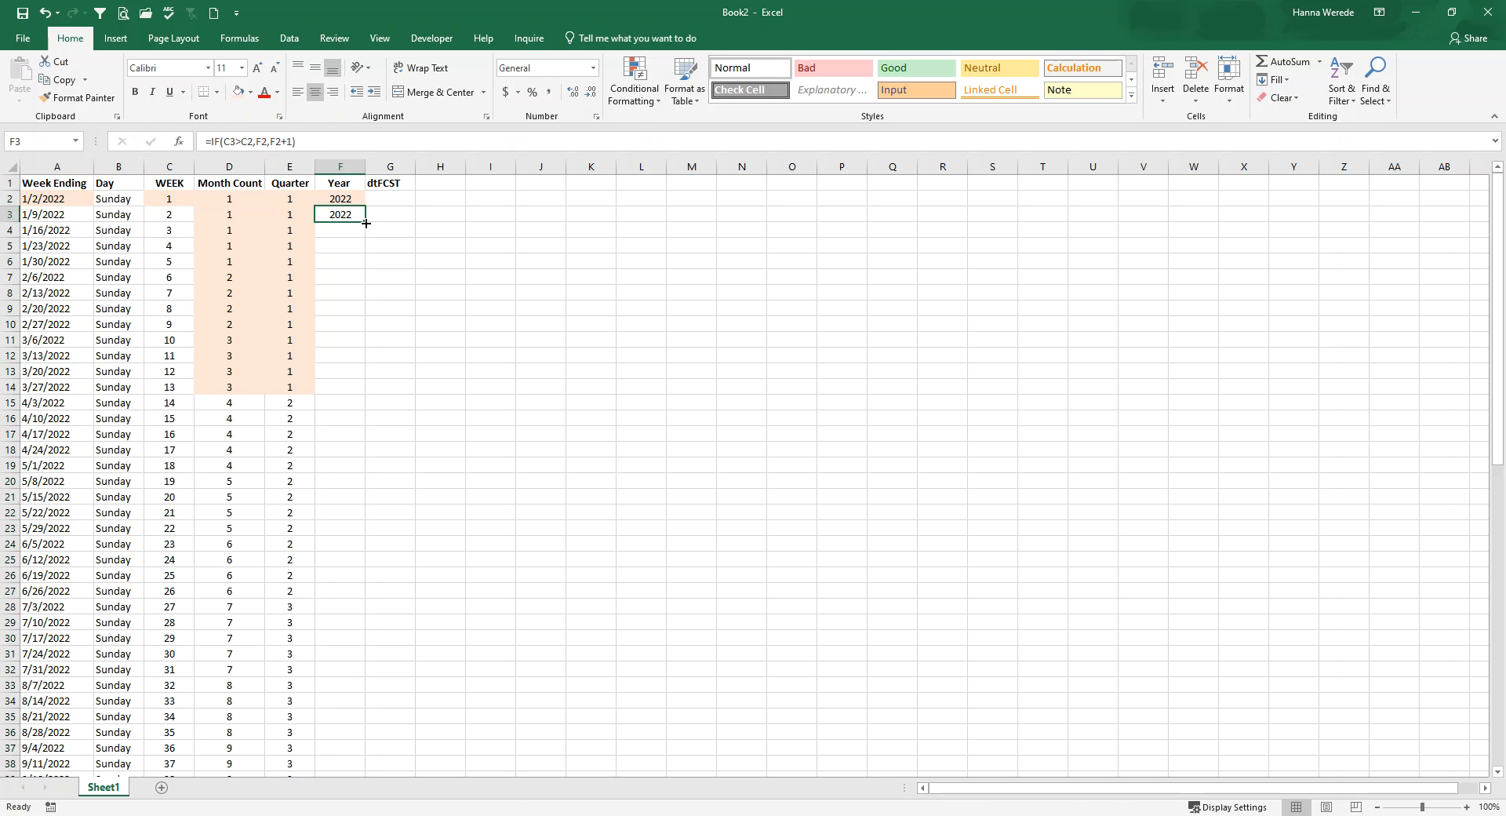
{"action": "double_click", "coordinate": [357, 217]}
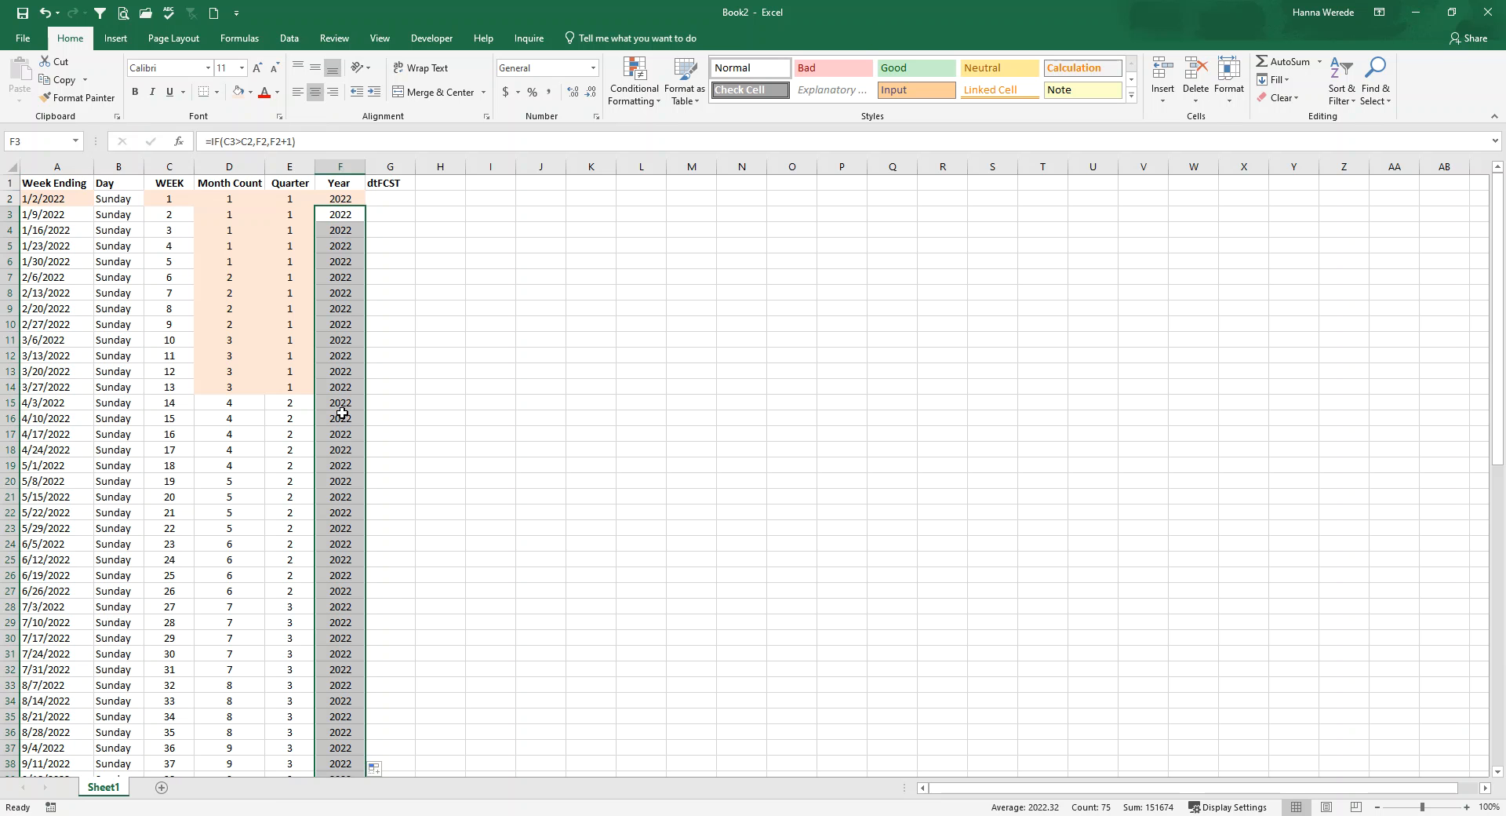
{"action": "scroll", "coordinate": [342, 412], "scroll_direction": "down", "scroll_amount": 11}
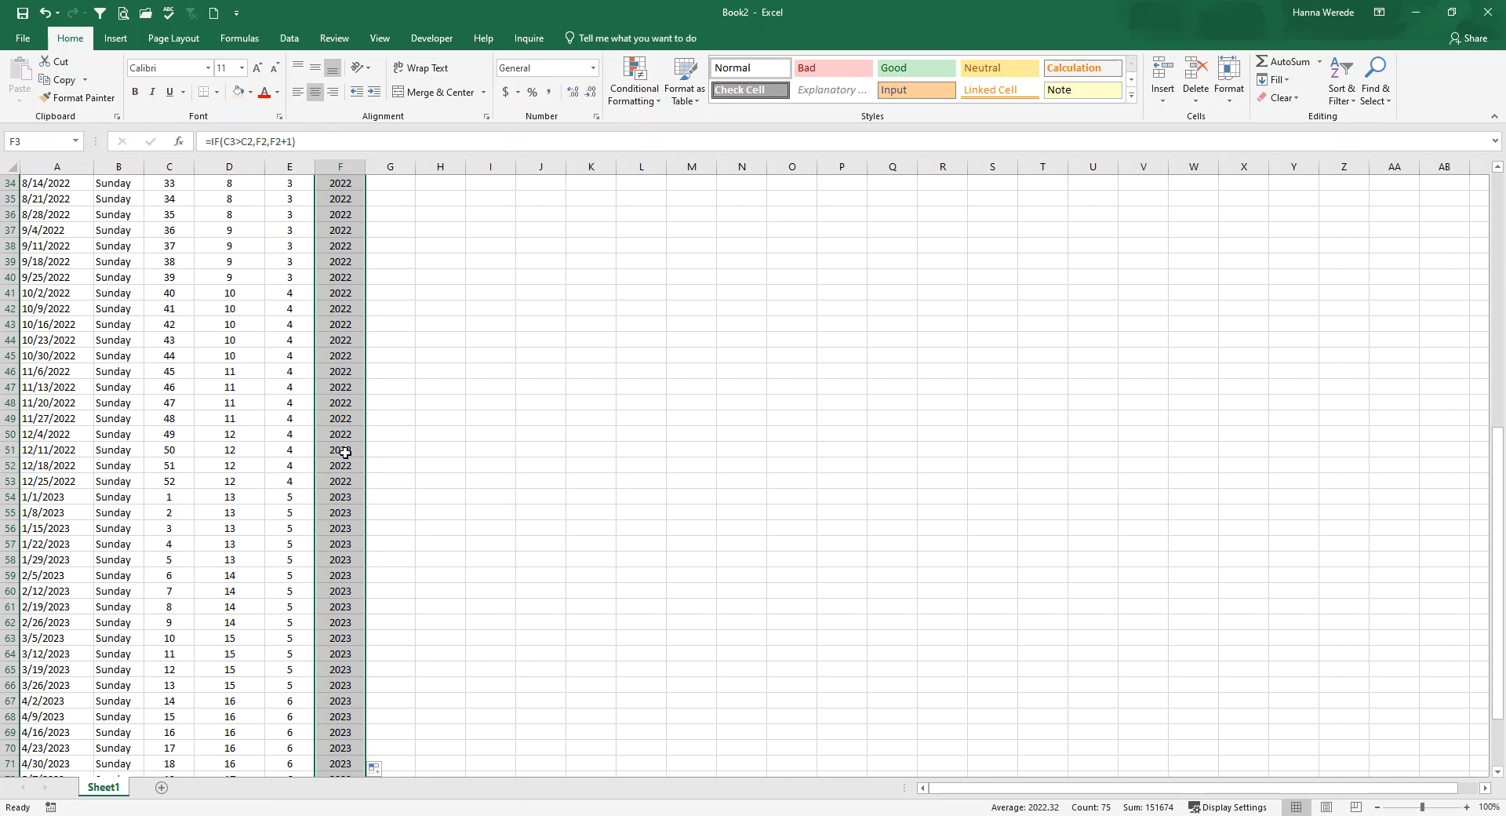
{"action": "left_click", "coordinate": [8, 497]}
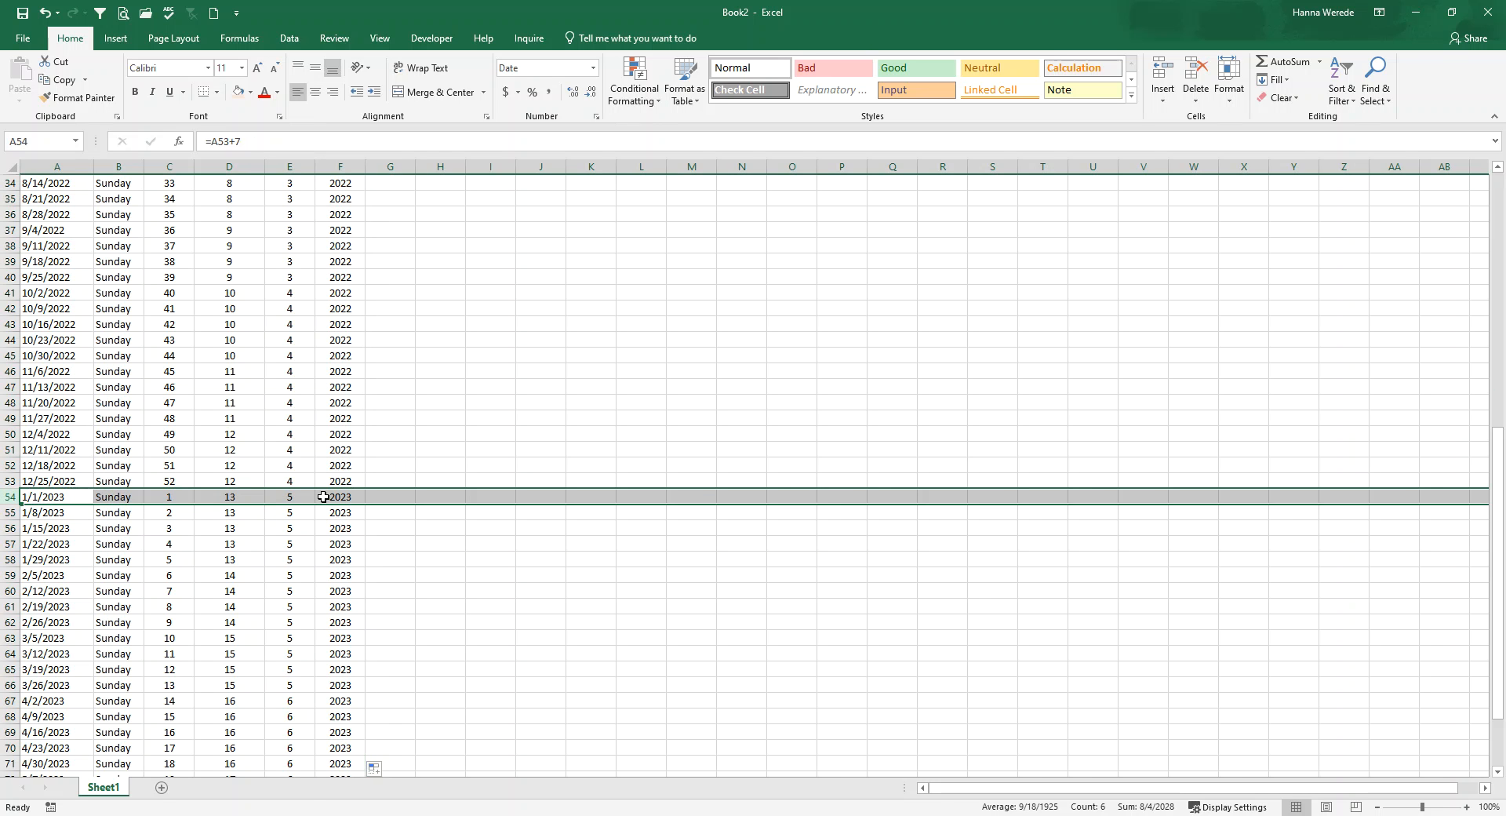
{"action": "left_click_drag", "start_coordinate": [325, 497], "coordinate": [340, 685]}
{"action": "scroll", "coordinate": [342, 682], "scroll_direction": "down", "scroll_amount": 5}
{"action": "scroll", "coordinate": [341, 680], "scroll_direction": "up", "scroll_amount": 16}
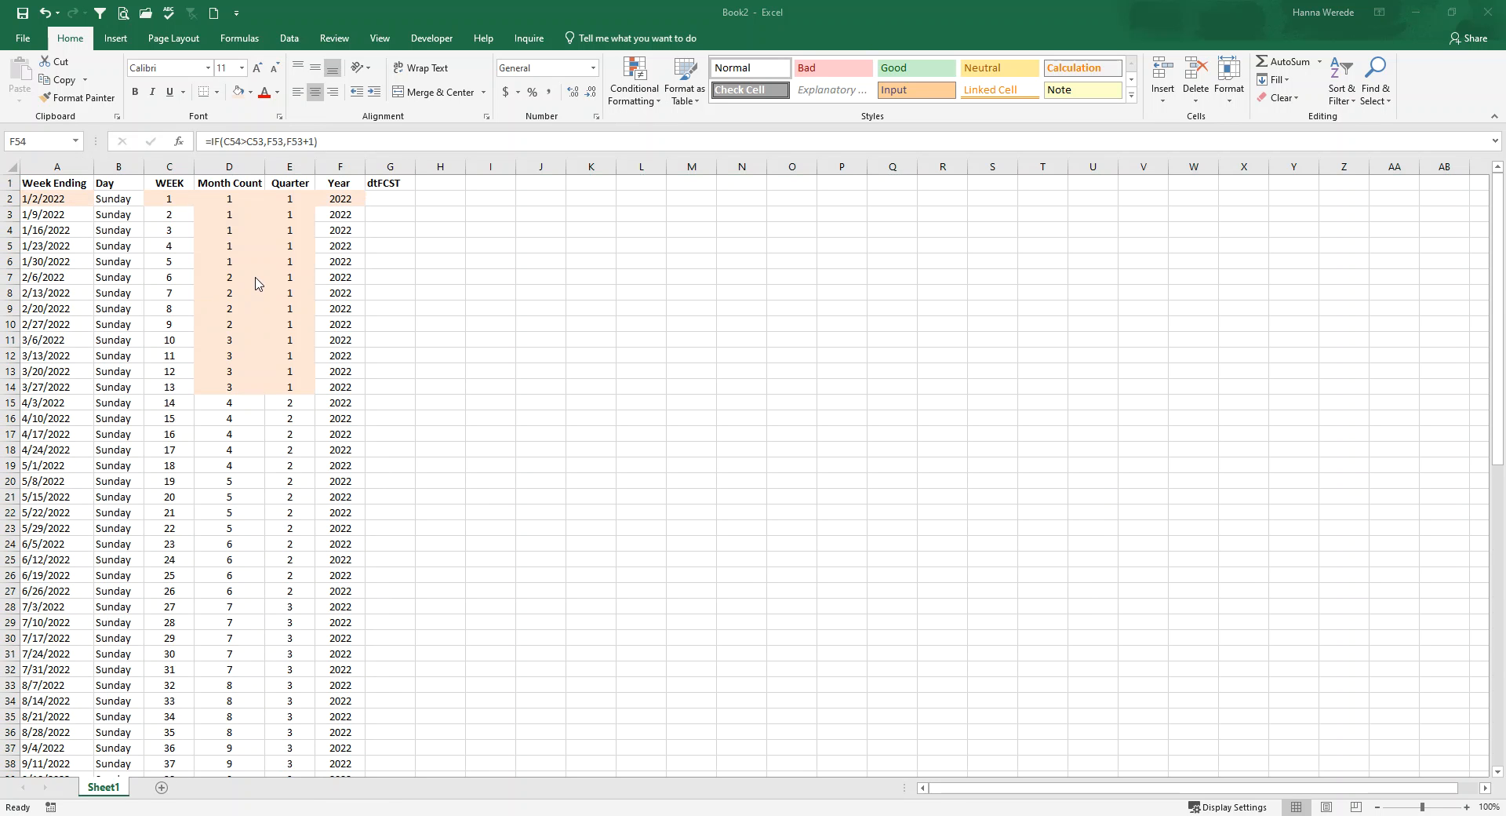
Step: Enter the formula =DATE(F2,D2,1) in G2 as the first dtFCST value
{"action": "left_click", "coordinate": [384, 200]}
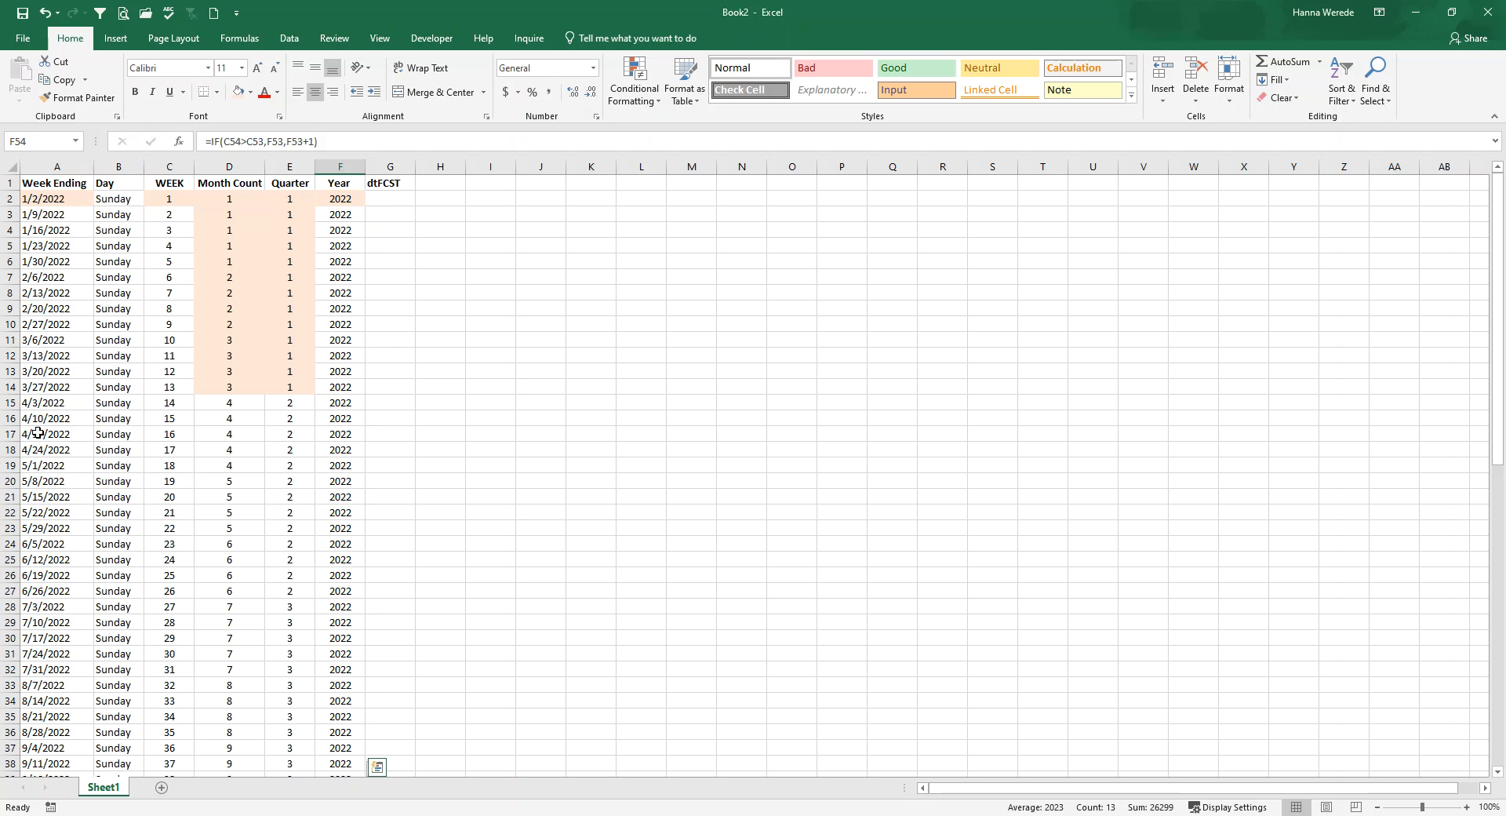
{"action": "left_click", "coordinate": [397, 203]}
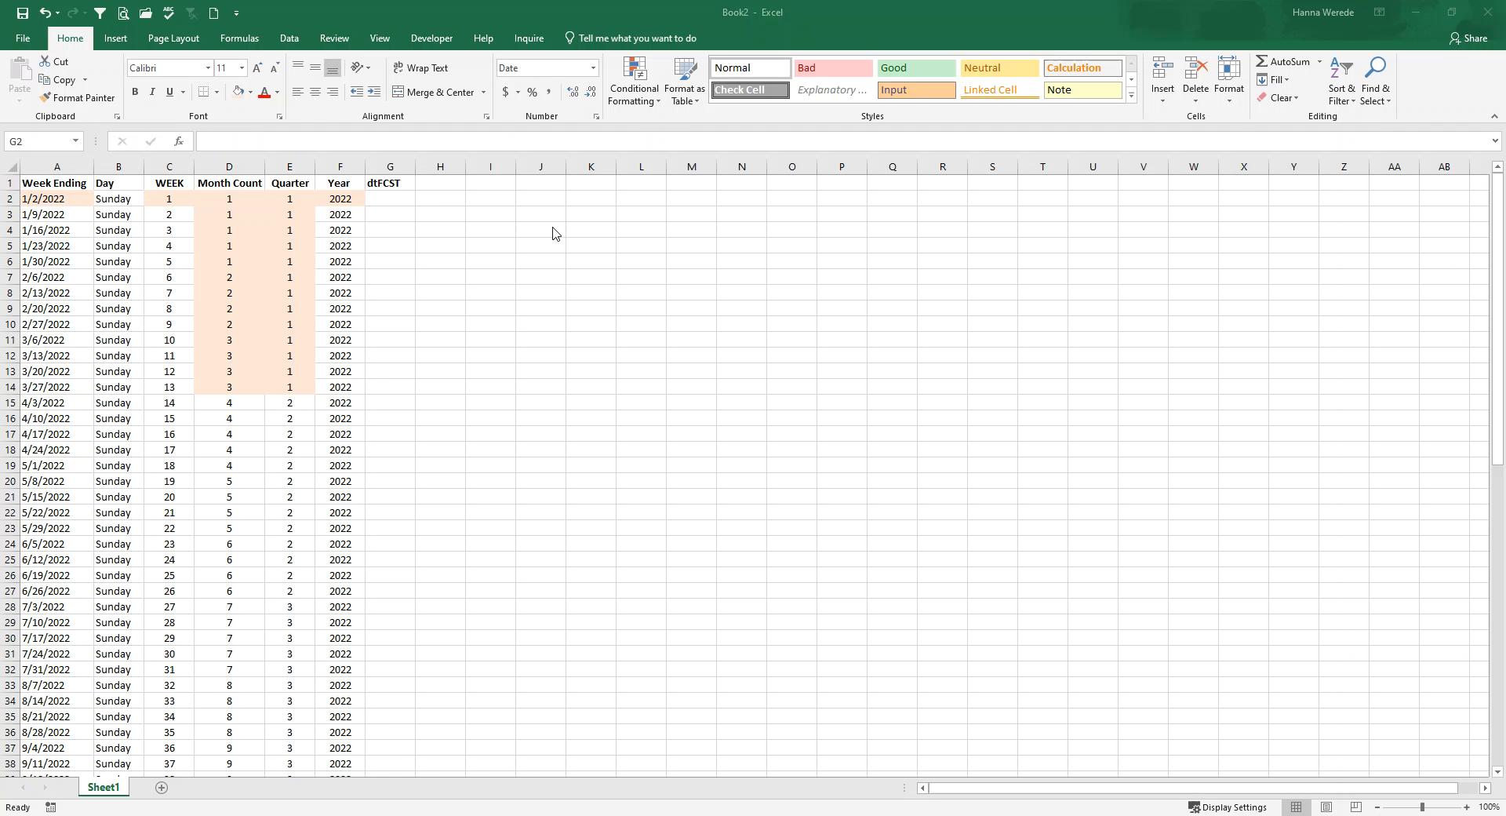
{"action": "left_click", "coordinate": [398, 205]}
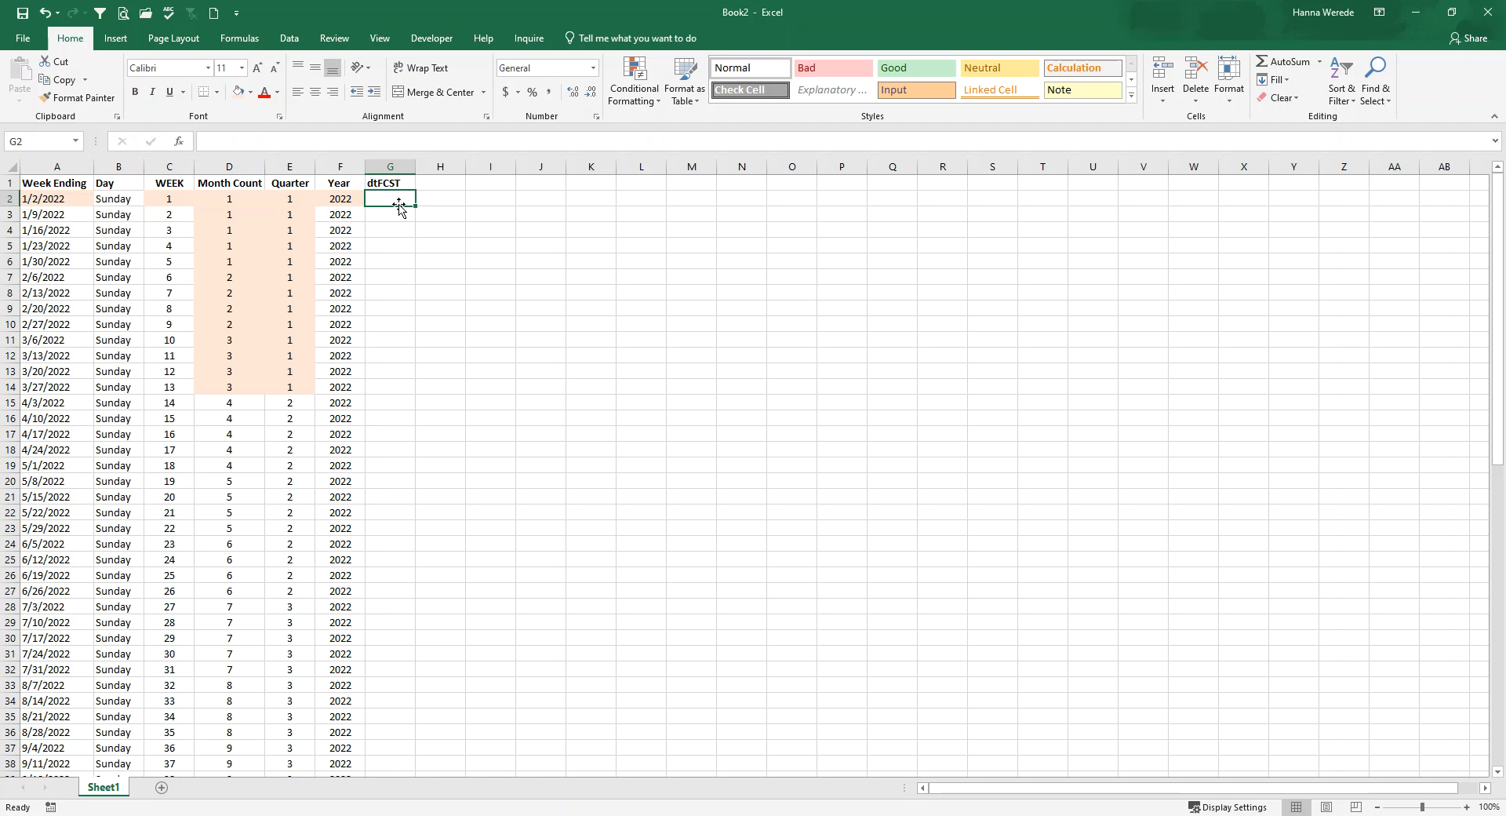
{"action": "type", "text": "="}
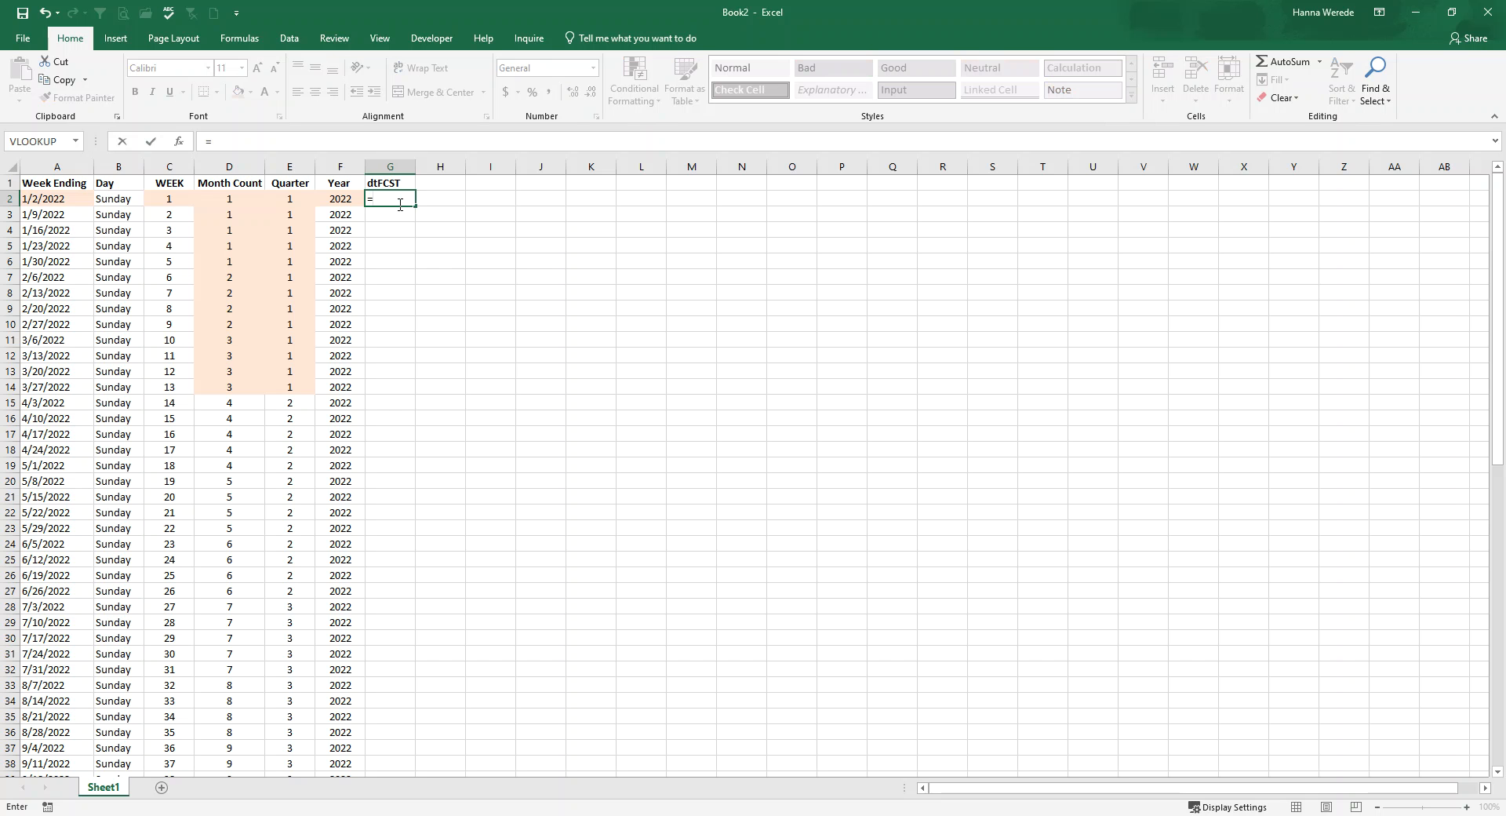
{"action": "type", "text": "da"}
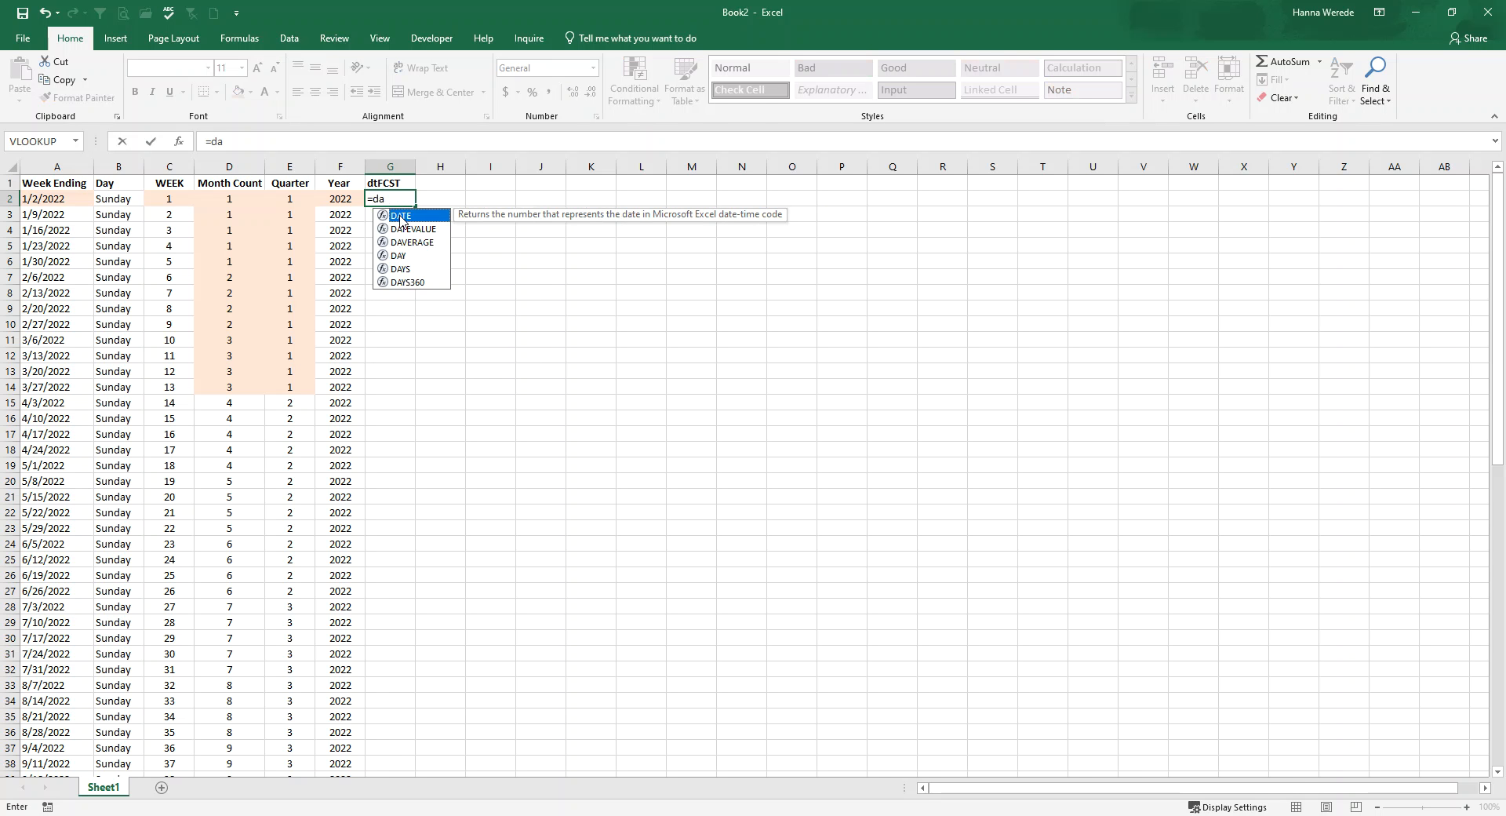
{"action": "double_click", "coordinate": [400, 216]}
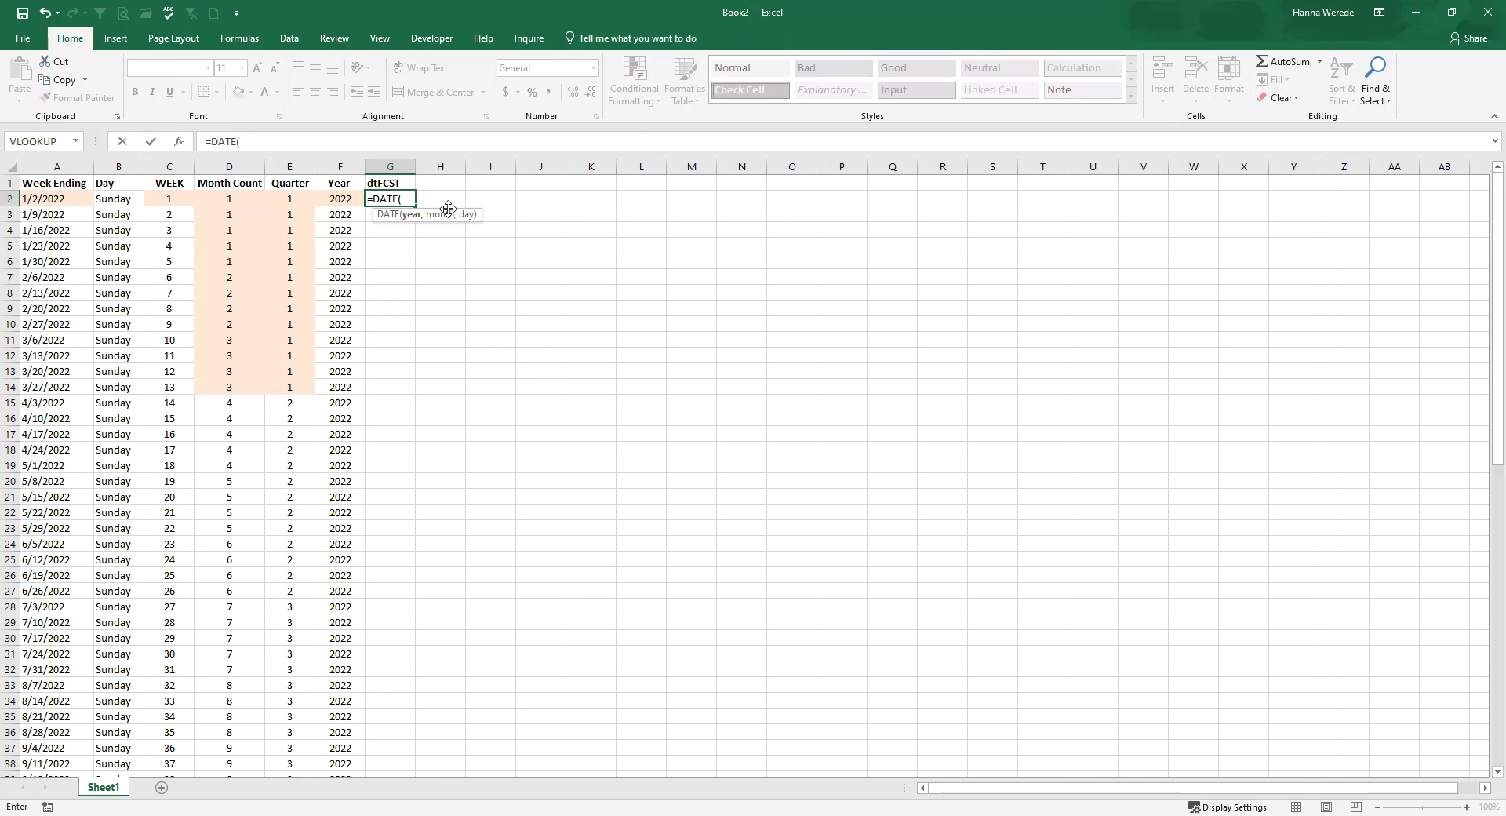
{"action": "left_click", "coordinate": [341, 198]}
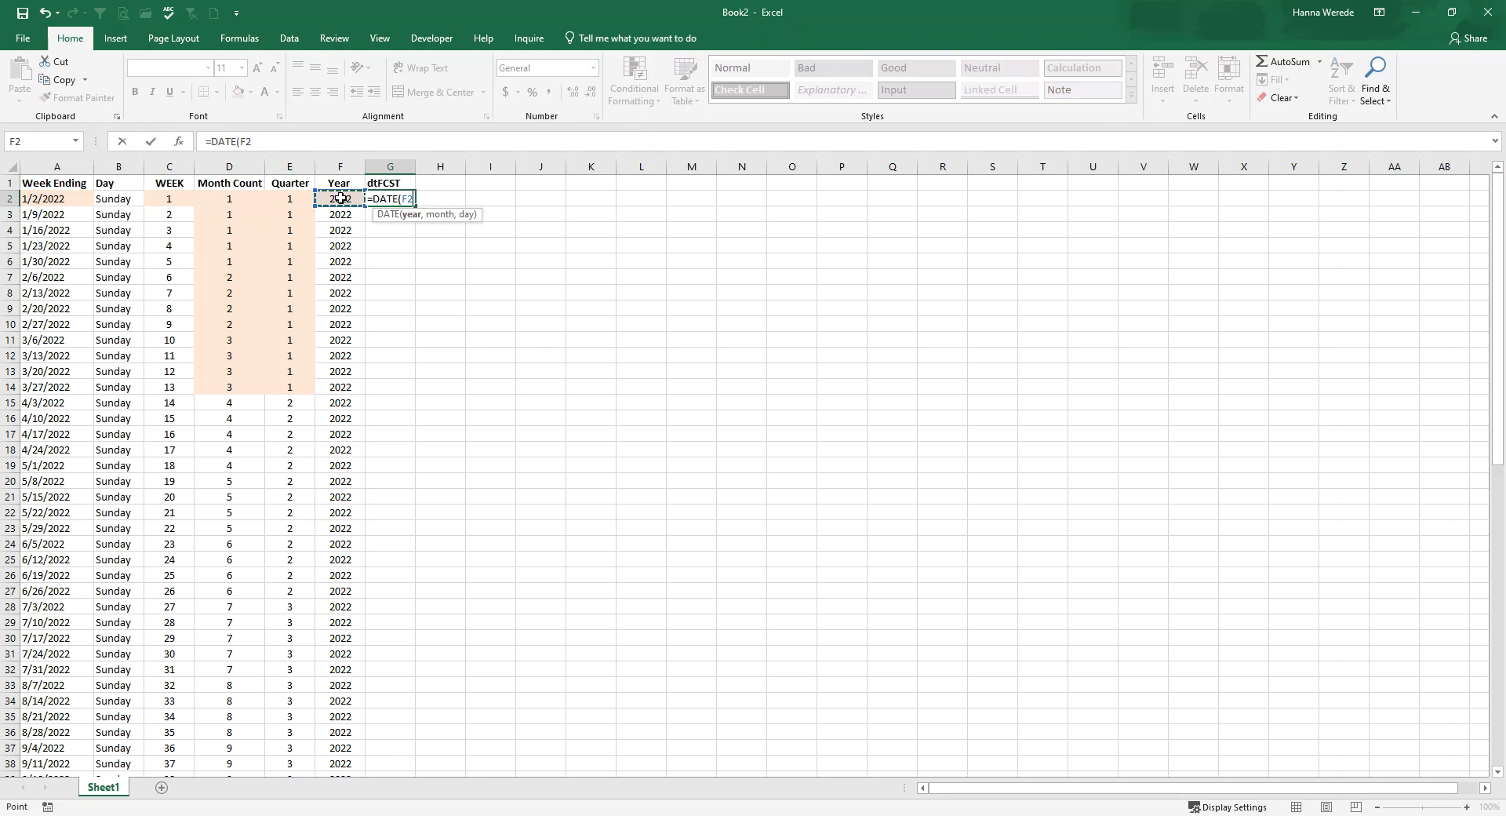
{"action": "type", "text": ","}
{"action": "left_click", "coordinate": [217, 203]}
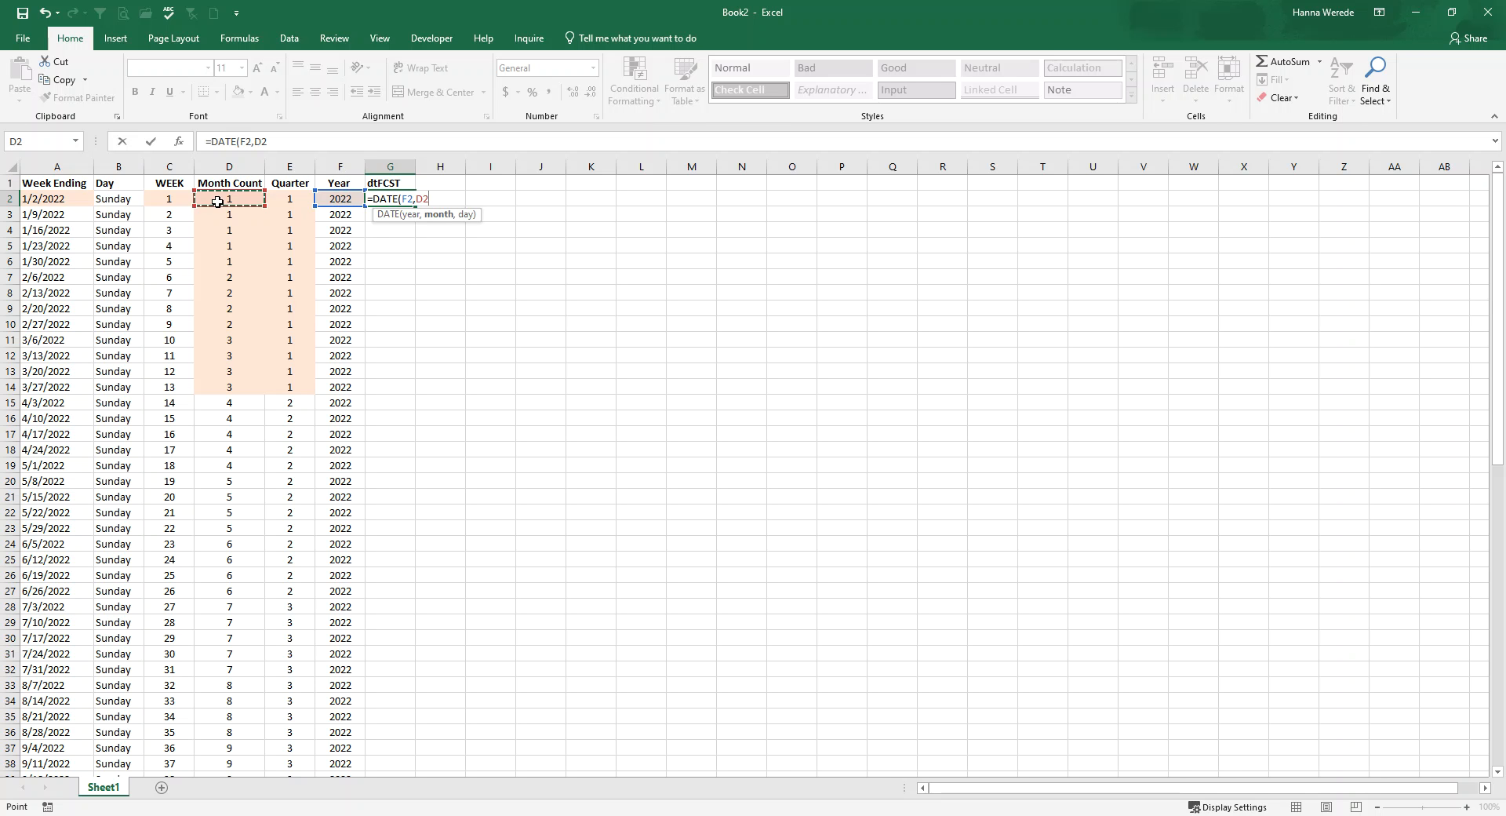
{"action": "type", "text": ",1"}
{"action": "key", "text": "Return"}
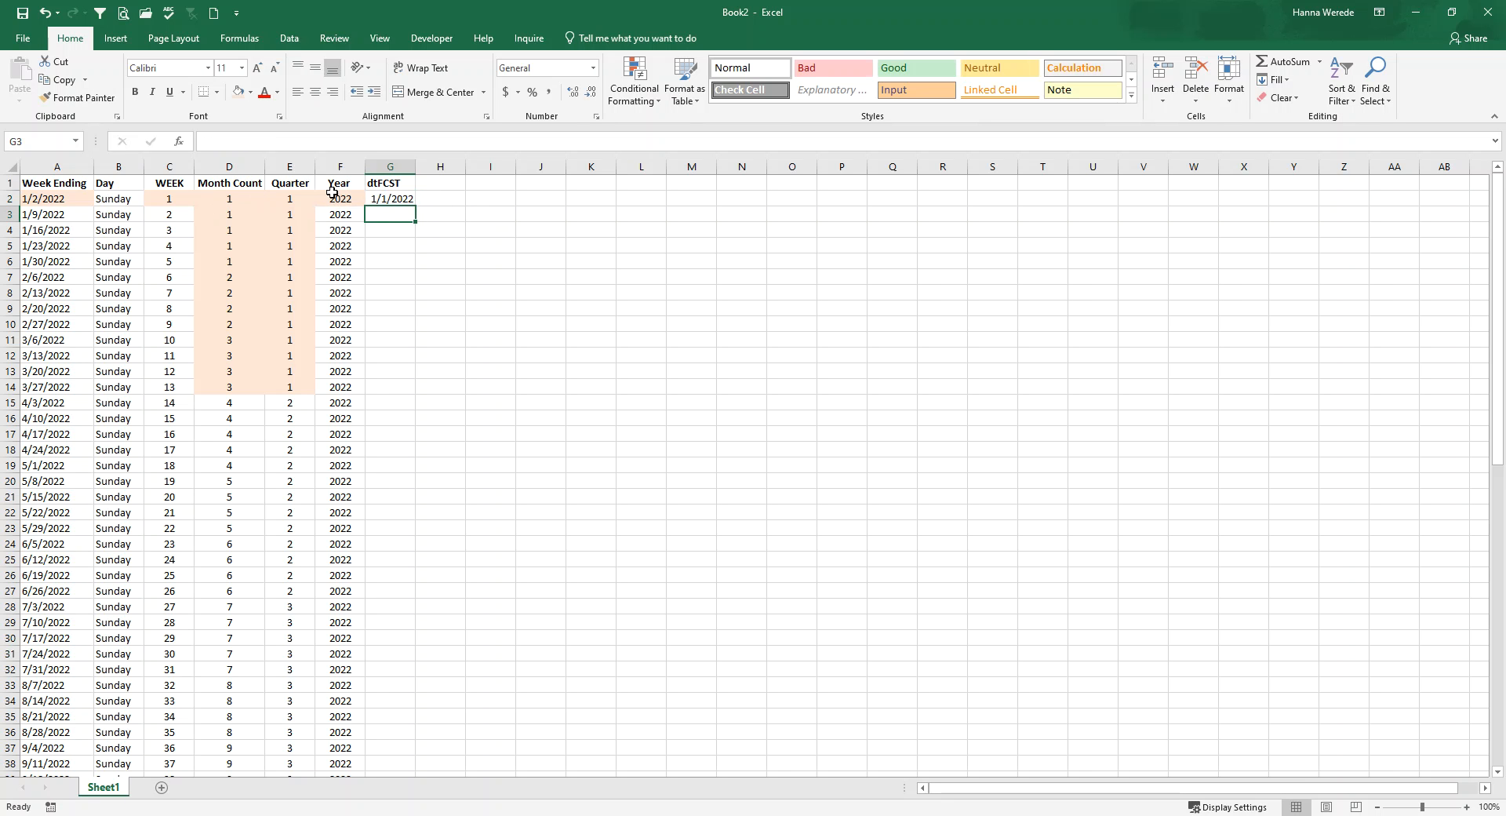
Step: Fill the G2 formula down the dtFCST column and review the row groups for the first four months
{"action": "left_click", "coordinate": [396, 198]}
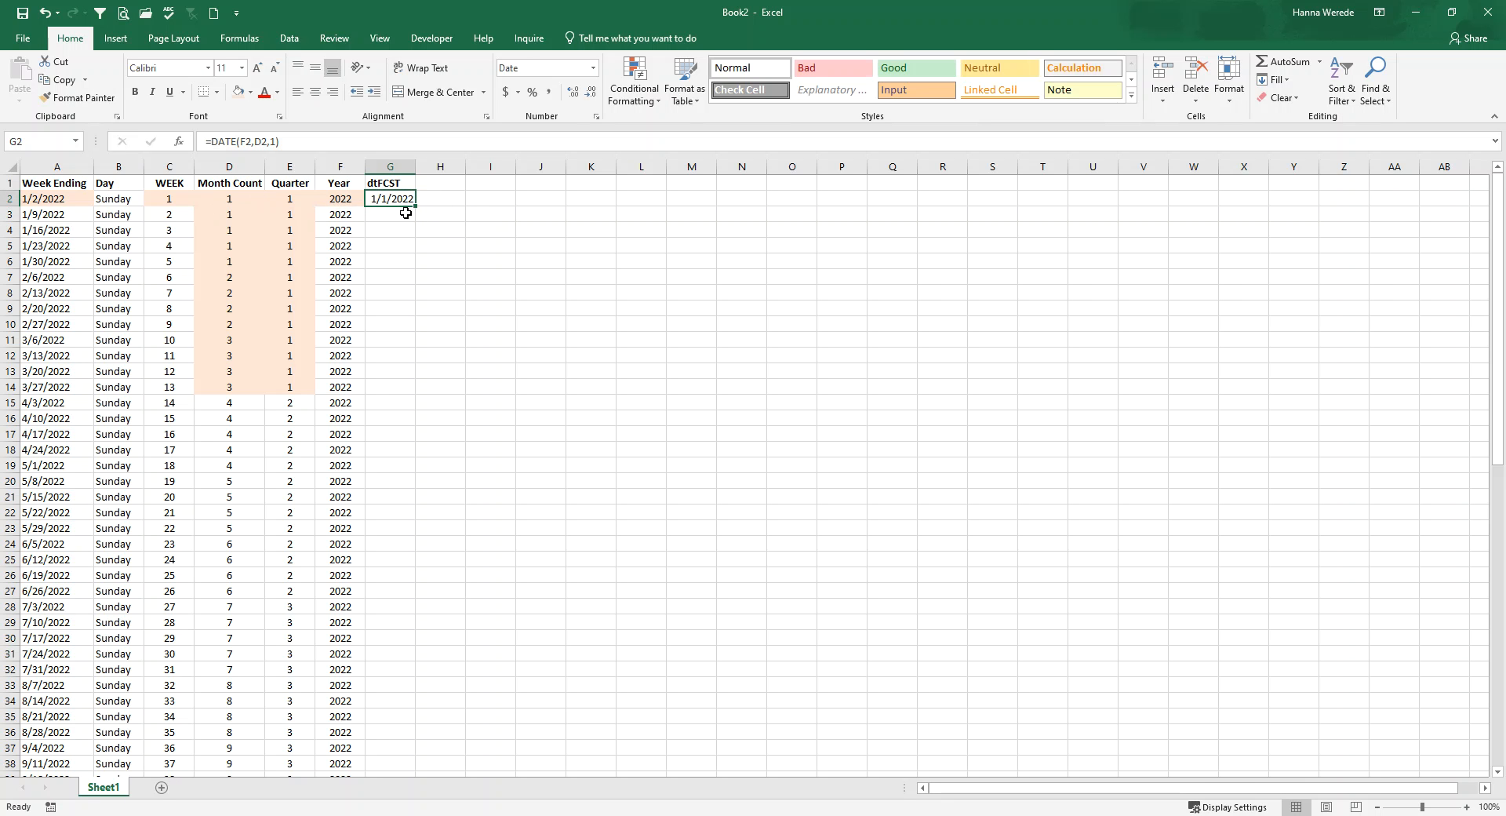
{"action": "double_click", "coordinate": [416, 208]}
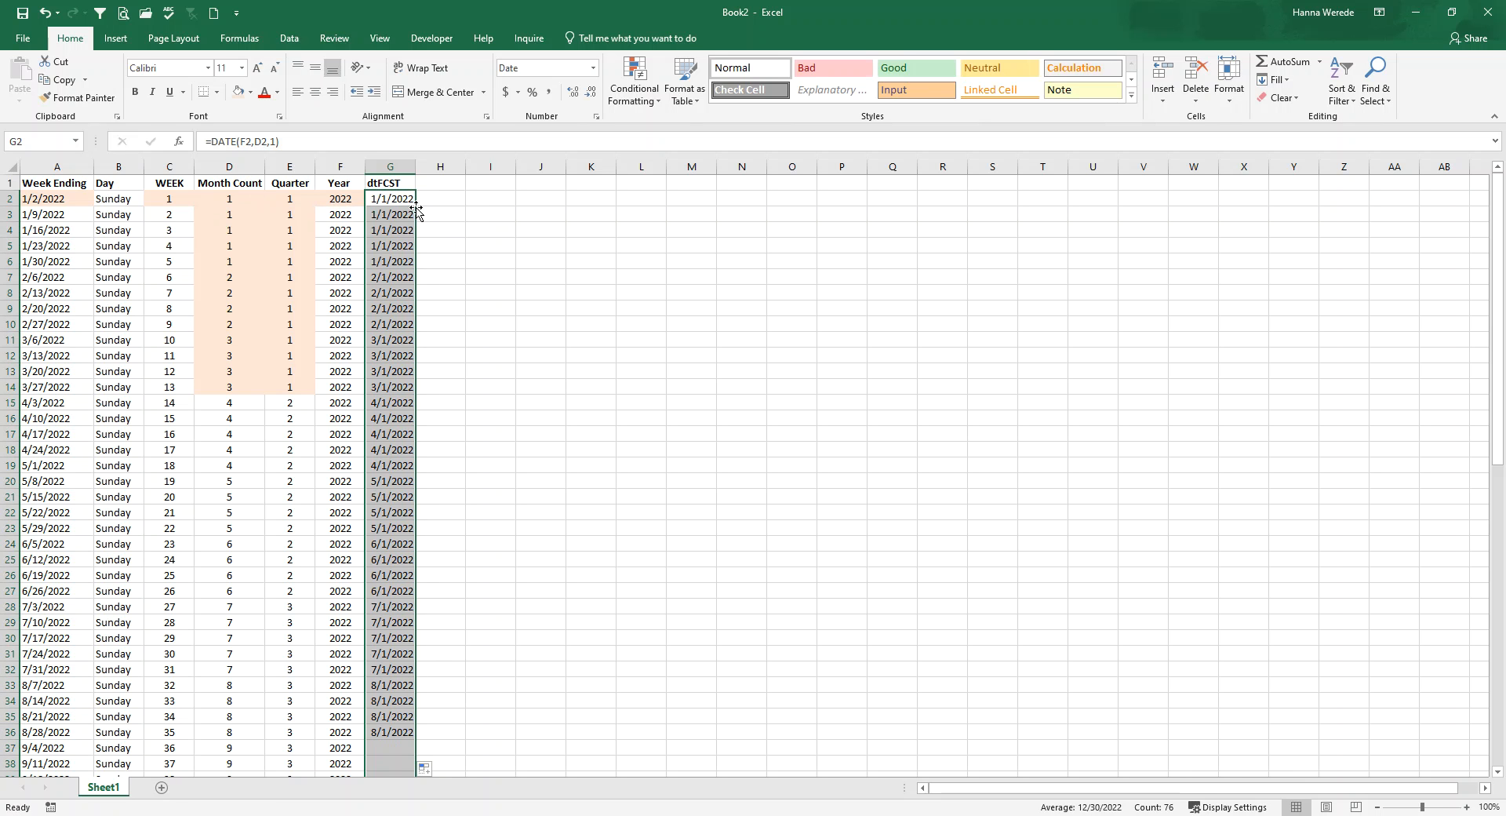
{"action": "left_click_drag", "start_coordinate": [393, 202], "coordinate": [68, 263]}
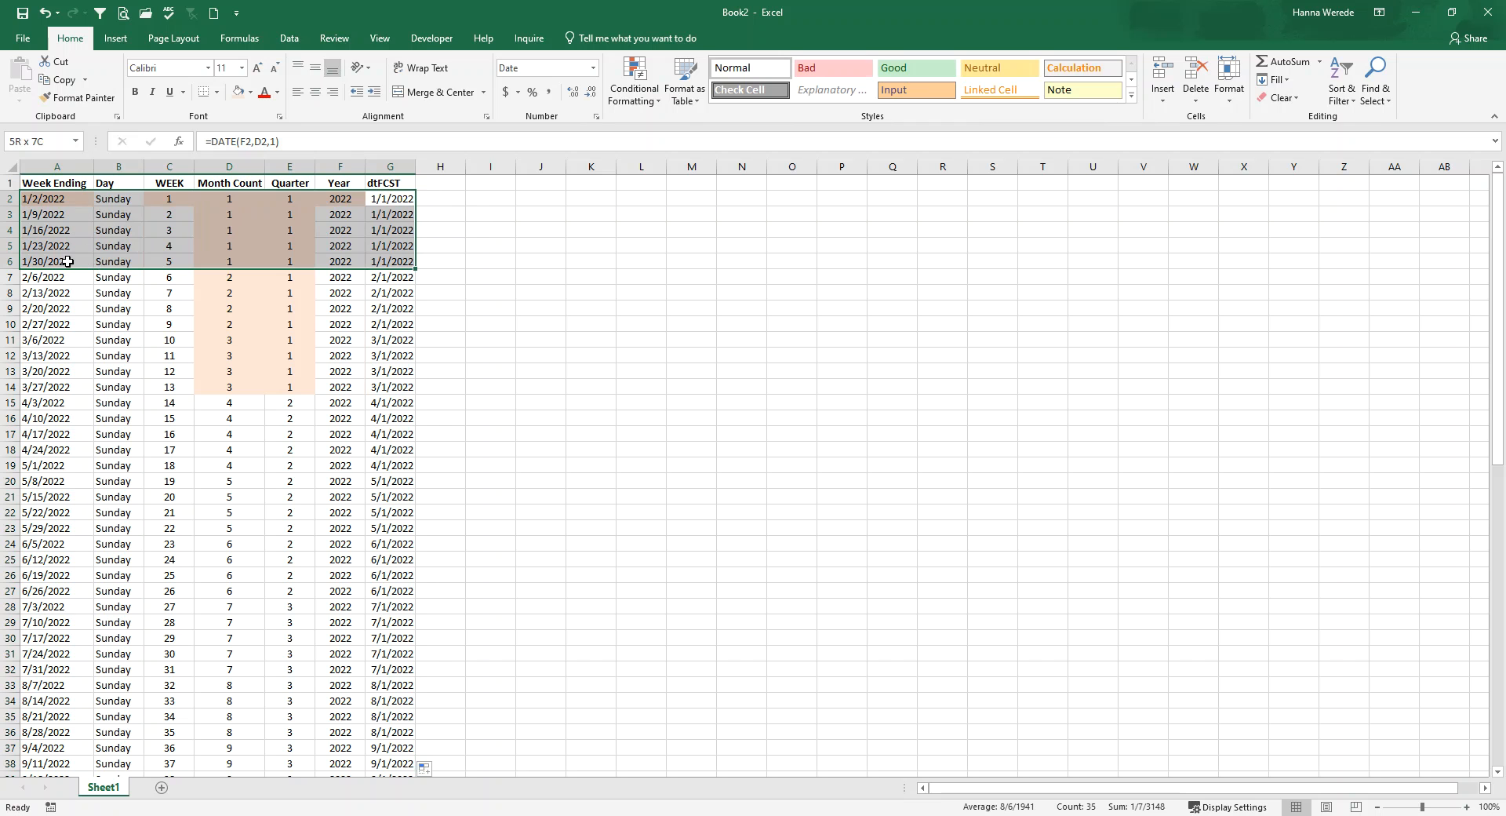
{"action": "left_click_drag", "start_coordinate": [379, 292], "coordinate": [28, 326]}
{"action": "left_click_drag", "start_coordinate": [390, 340], "coordinate": [46, 388]}
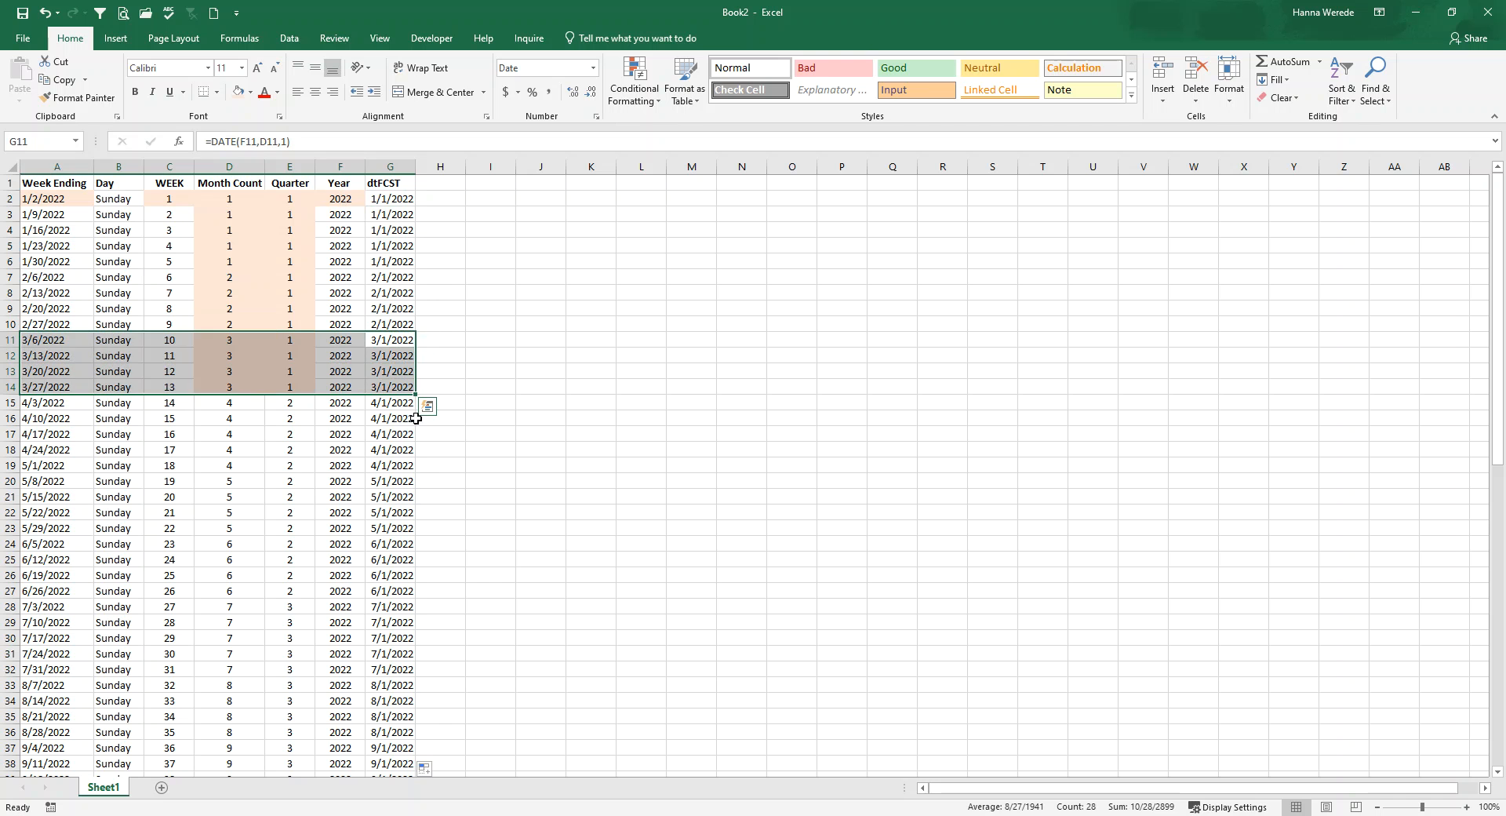
{"action": "left_click_drag", "start_coordinate": [396, 403], "coordinate": [45, 450]}
{"action": "left_click", "coordinate": [434, 349]}
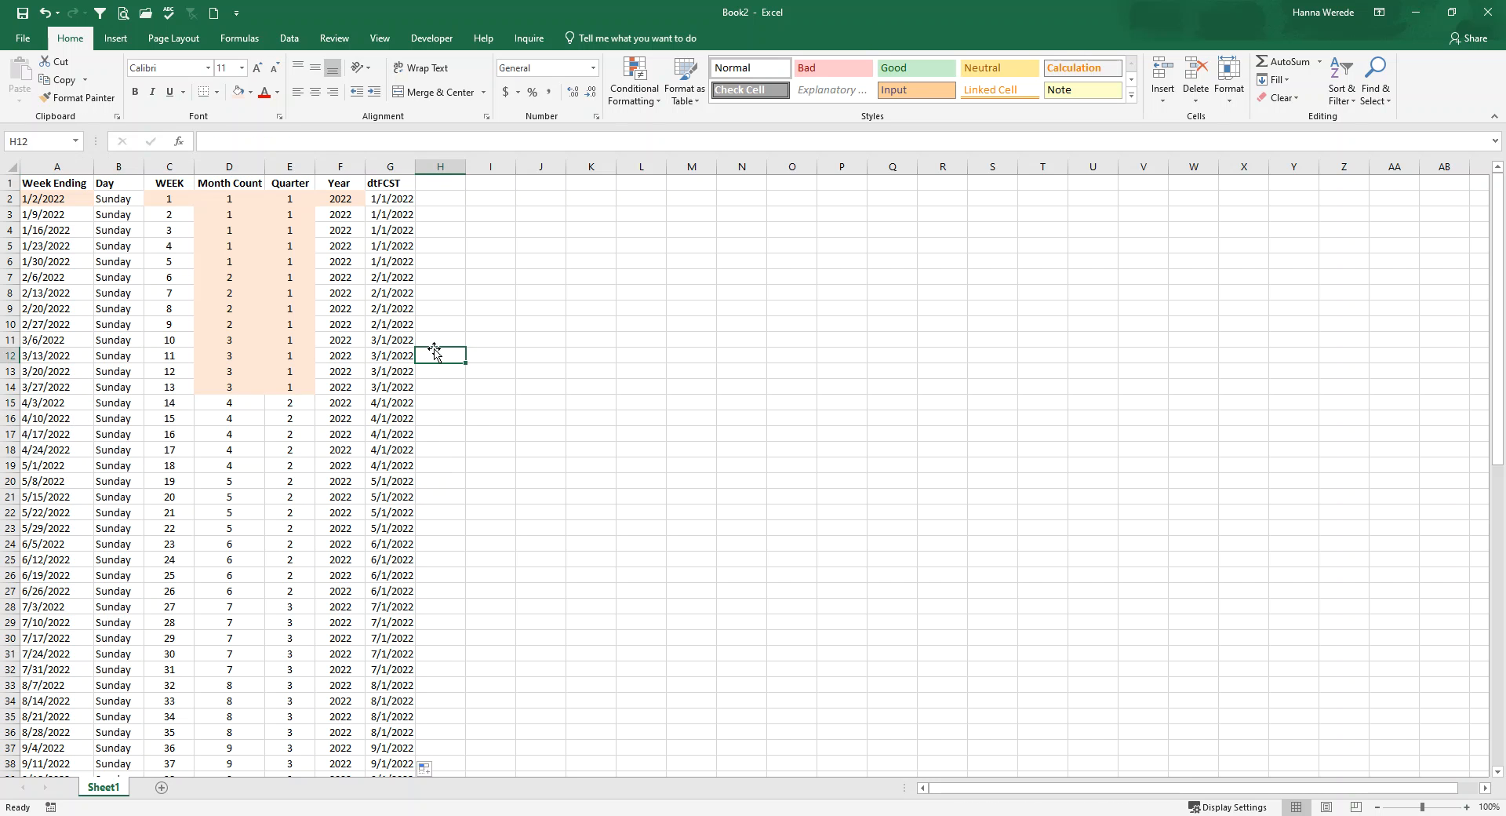